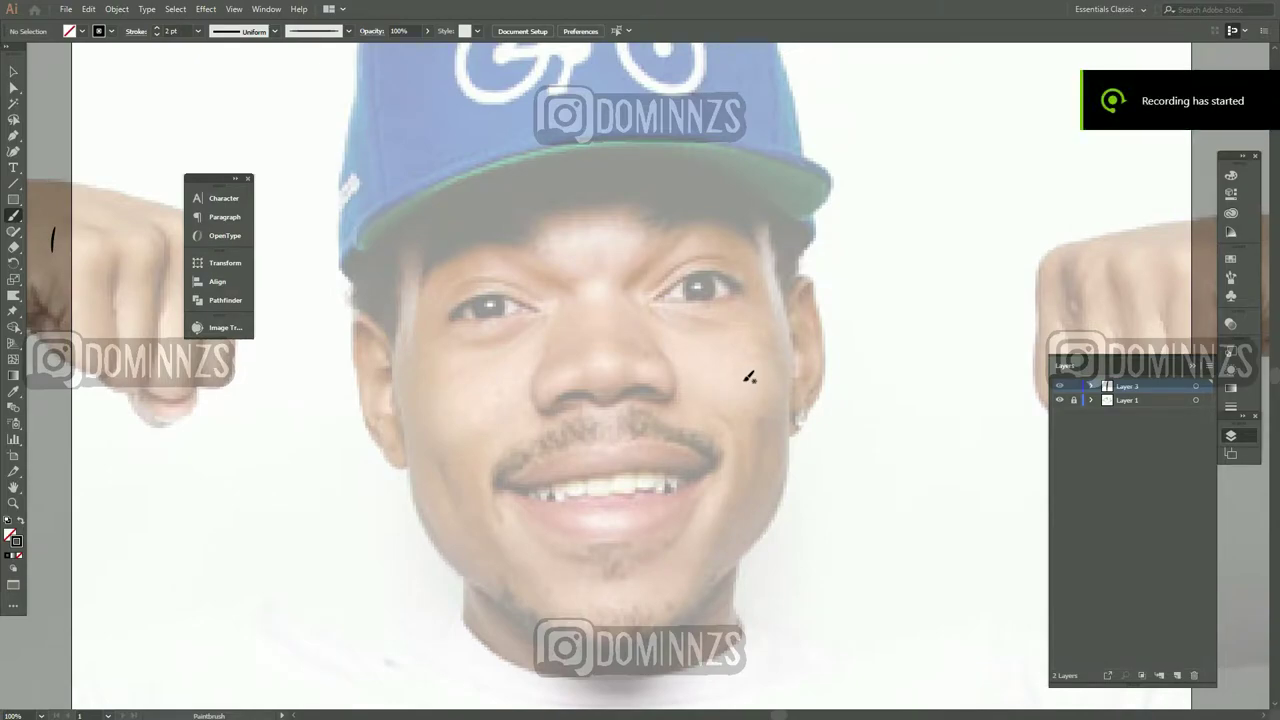
Trace the face outline from temple to temple around the chin, and the neck below the jaw, with a 2 pt Paintbrush stroke
{"action": "scroll", "coordinate": [572, 460], "scroll_direction": "down", "scroll_amount": 1}
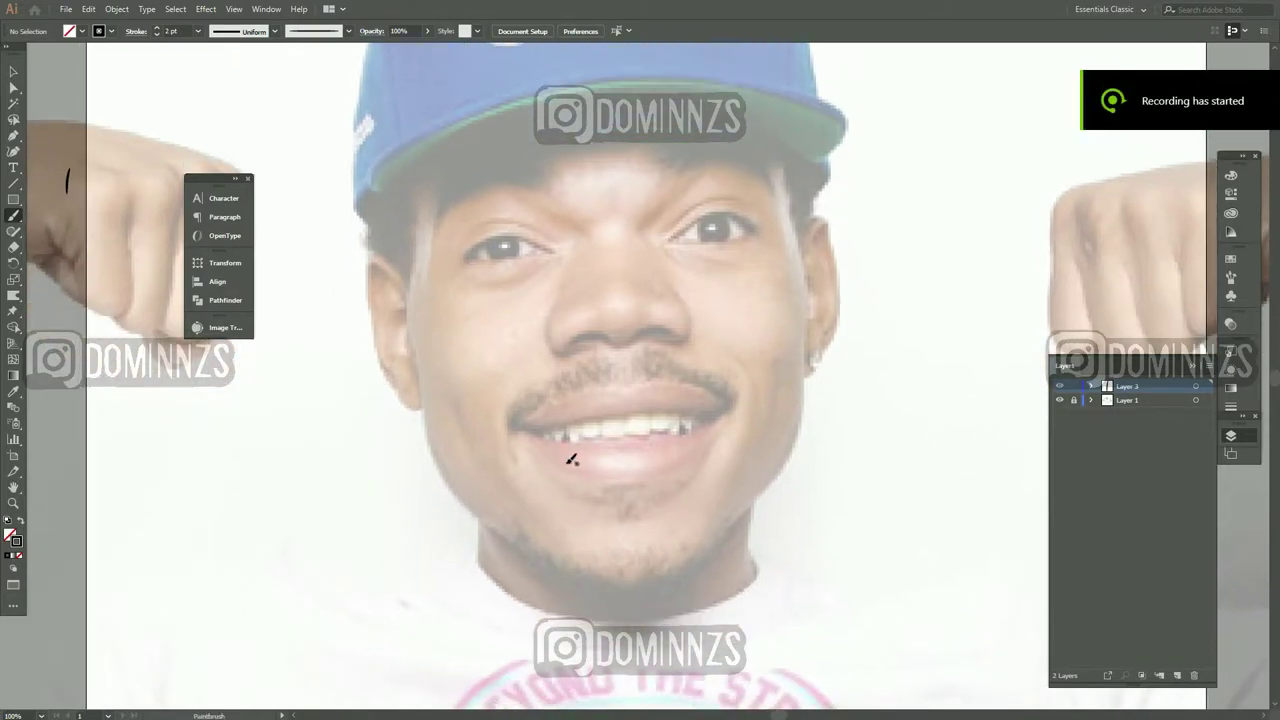
{"action": "scroll", "coordinate": [521, 504], "scroll_direction": "down", "scroll_amount": 1}
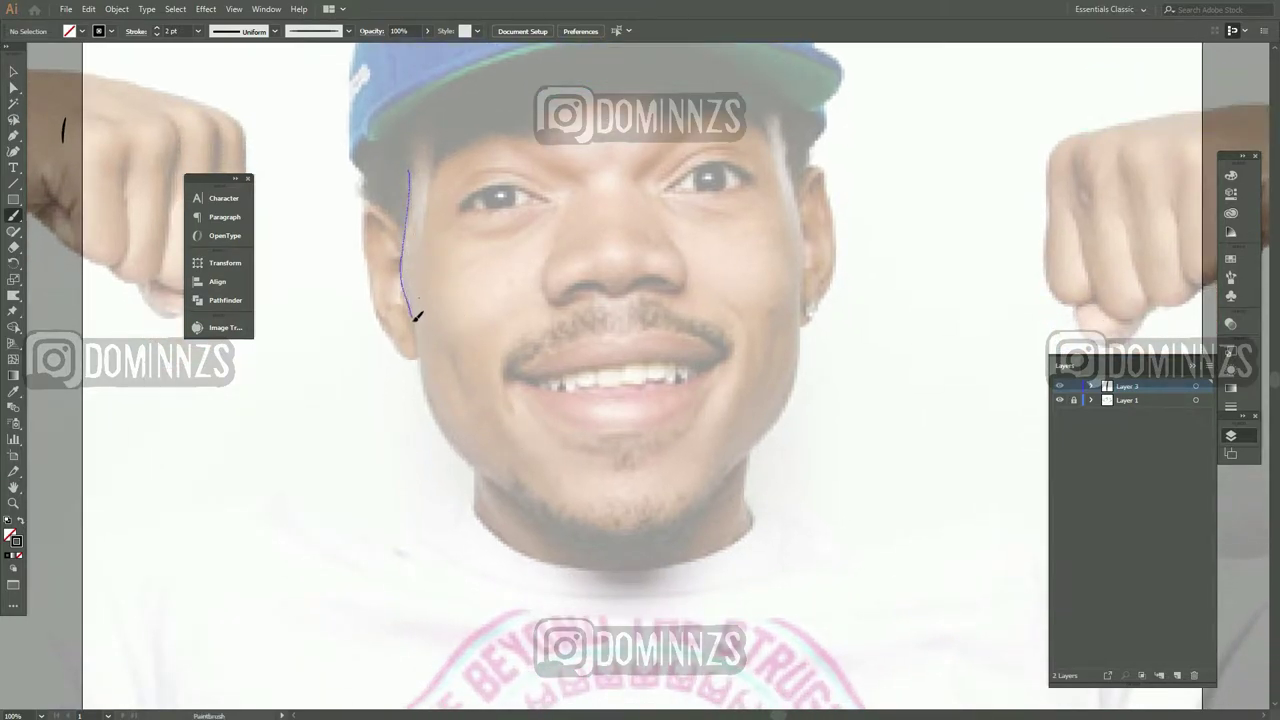
{"action": "left_click_drag", "start_coordinate": [458, 437], "coordinate": [468, 460]}
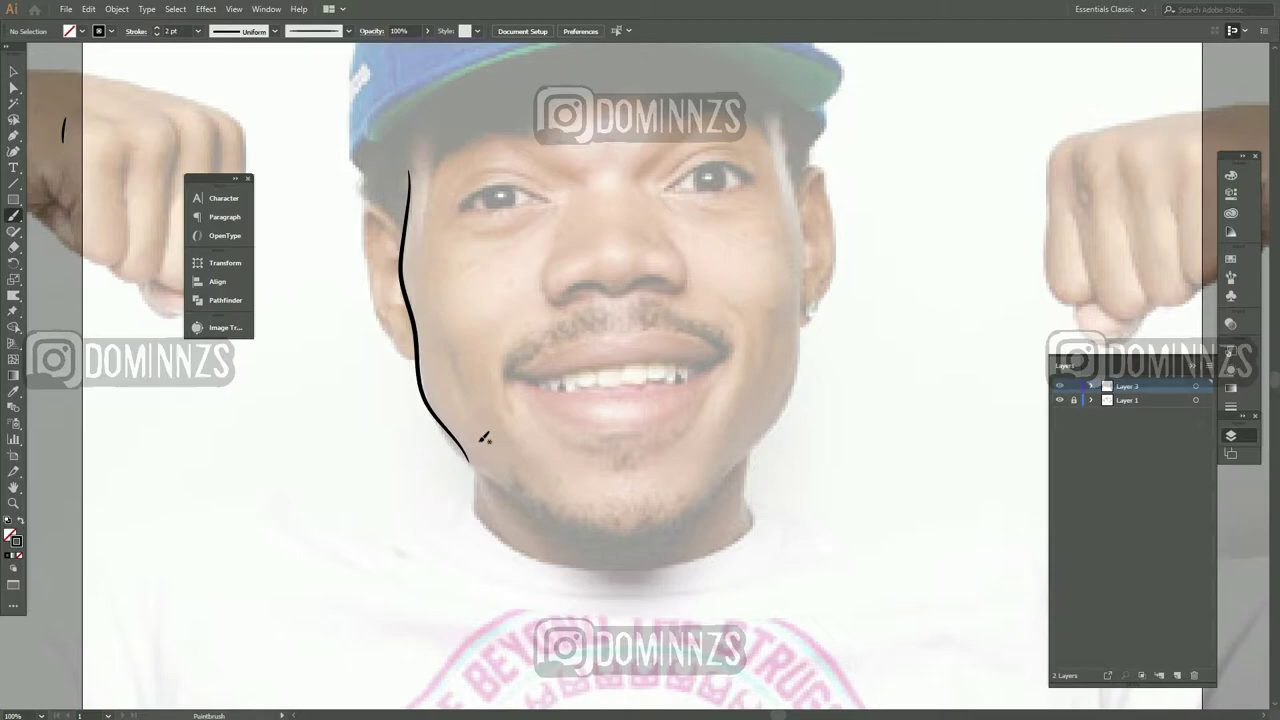
{"action": "key", "text": "ctrl+z"}
{"action": "mouse_move", "coordinate": [648, 535]}
{"action": "left_mouse_down"}
{"action": "mouse_move", "coordinate": [423, 354]}
{"action": "mouse_move", "coordinate": [410, 140]}
{"action": "left_mouse_up"}
{"action": "key", "text": "v"}
{"action": "left_click", "coordinate": [399, 316]}
{"action": "key", "text": "b"}
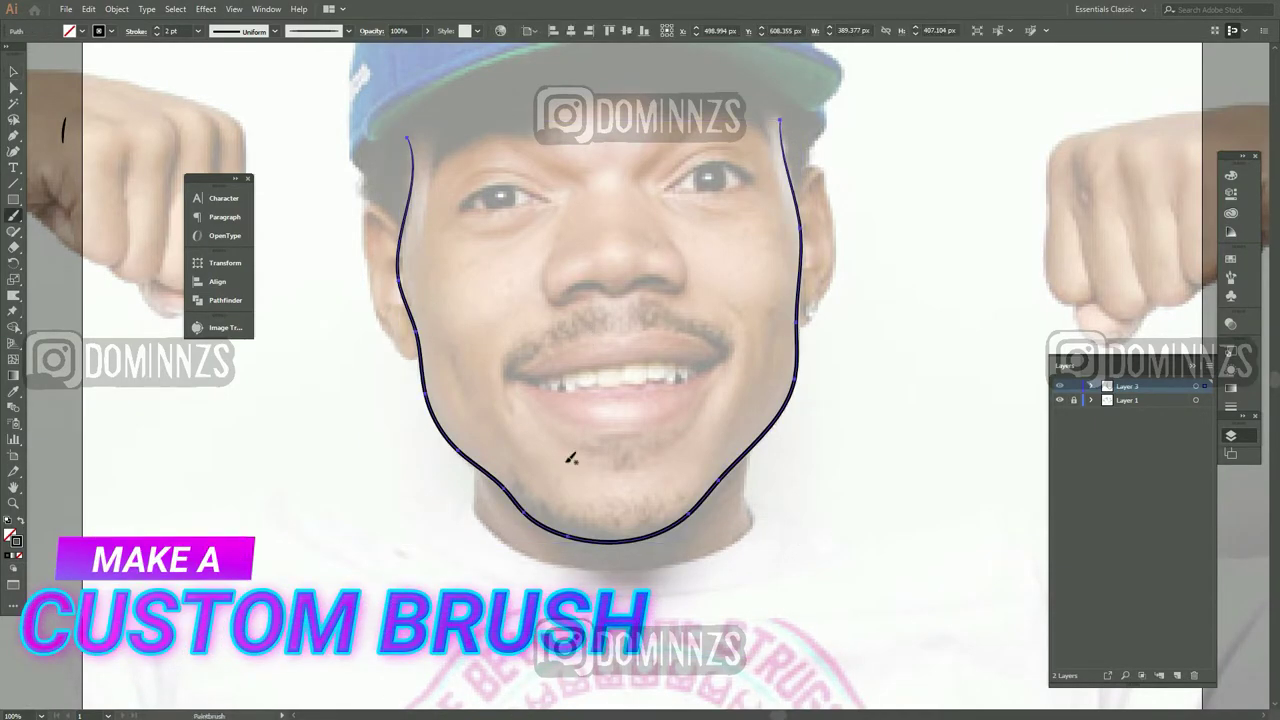
{"action": "left_click_drag", "start_coordinate": [424, 356], "coordinate": [410, 138]}
{"action": "left_click_drag", "start_coordinate": [488, 379], "coordinate": [468, 265]}
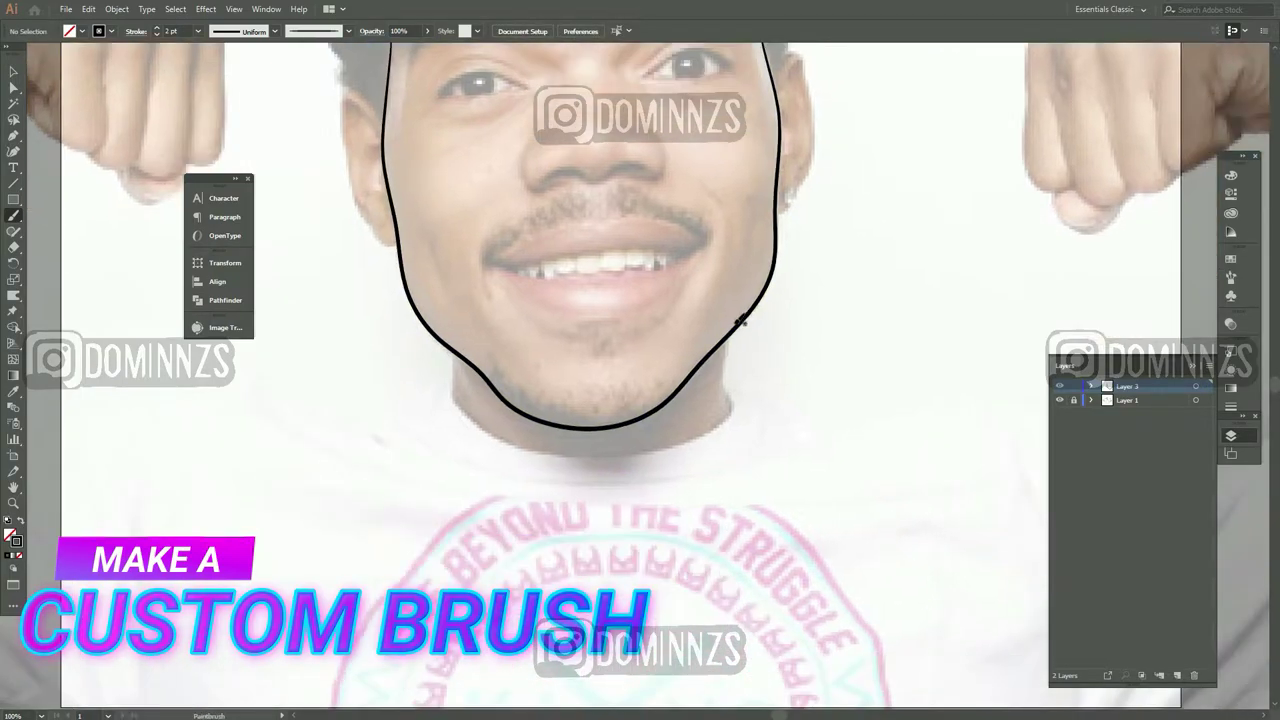
{"action": "mouse_move", "coordinate": [727, 412]}
{"action": "left_mouse_down"}
{"action": "mouse_move", "coordinate": [560, 447]}
{"action": "mouse_move", "coordinate": [455, 374]}
{"action": "mouse_move", "coordinate": [466, 346]}
{"action": "left_mouse_up"}
Try to trace the top and bottom edges of the upper lip with the Paintbrush
{"action": "key", "text": "ctrl+plus"}
{"action": "key", "text": "ctrl+plus"}
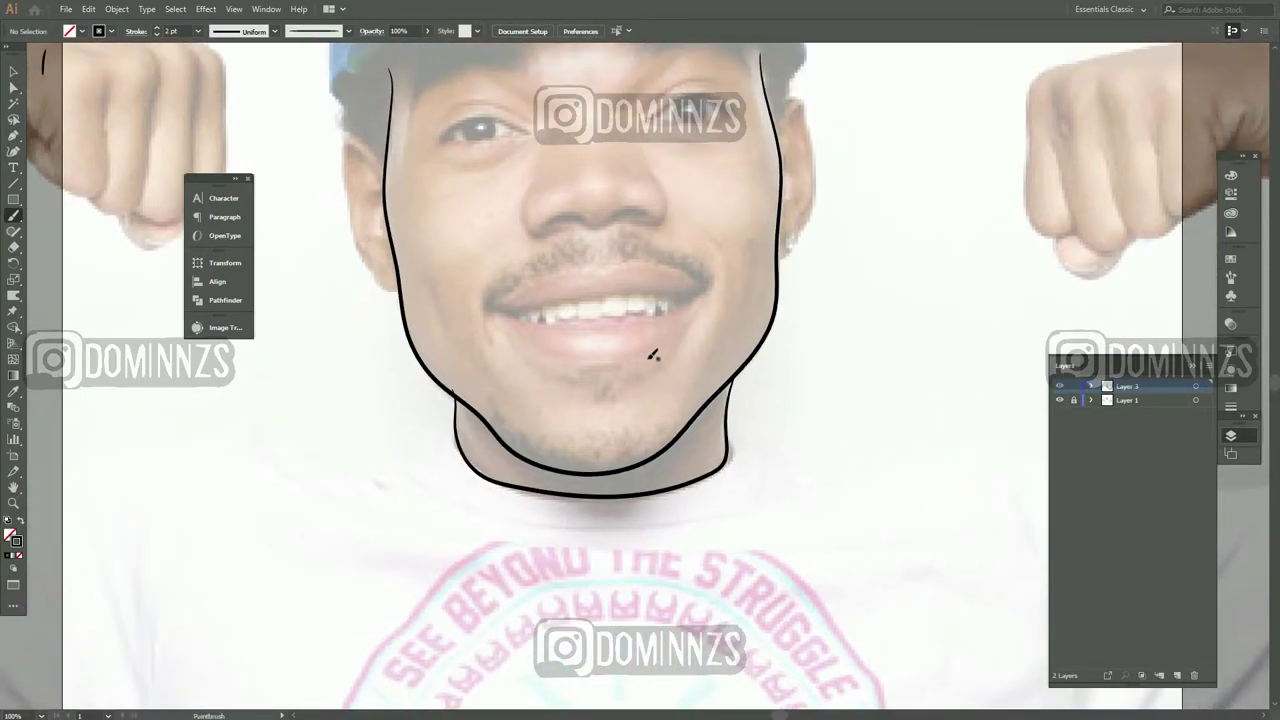
{"action": "left_click_drag", "start_coordinate": [700, 266], "coordinate": [864, 318]}
{"action": "key", "text": "ctrl+z"}
{"action": "mouse_move", "coordinate": [418, 352]}
{"action": "left_mouse_down"}
{"action": "mouse_move", "coordinate": [677, 269]}
{"action": "mouse_move", "coordinate": [868, 318]}
{"action": "mouse_move", "coordinate": [782, 345]}
{"action": "left_mouse_up"}
{"action": "key", "text": "ctrl+z"}
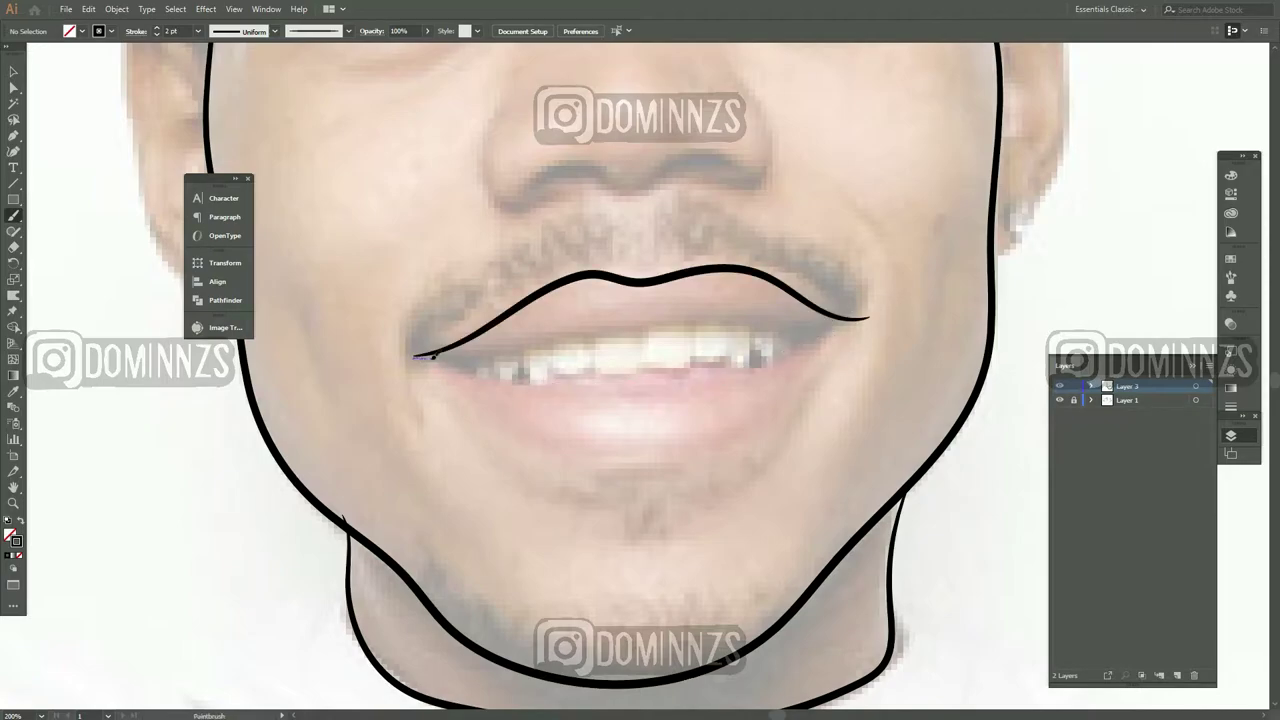
{"action": "mouse_move", "coordinate": [420, 352]}
{"action": "left_mouse_down"}
{"action": "mouse_move", "coordinate": [463, 363]}
{"action": "mouse_move", "coordinate": [872, 314]}
{"action": "mouse_move", "coordinate": [571, 443]}
{"action": "mouse_move", "coordinate": [440, 362]}
{"action": "mouse_move", "coordinate": [855, 318]}
{"action": "mouse_move", "coordinate": [560, 337]}
{"action": "mouse_move", "coordinate": [686, 354]}
{"action": "mouse_move", "coordinate": [457, 357]}
{"action": "mouse_move", "coordinate": [855, 318]}
{"action": "left_mouse_up"}
{"action": "key", "text": "ctrl+z"}
{"action": "key", "text": "ctrl+z"}
{"action": "key", "text": "ctrl+z"}
{"action": "key", "text": "ctrl+z"}
{"action": "mouse_move", "coordinate": [424, 358]}
{"action": "left_mouse_down"}
{"action": "mouse_move", "coordinate": [782, 350]}
{"action": "mouse_move", "coordinate": [824, 334]}
{"action": "left_mouse_up"}
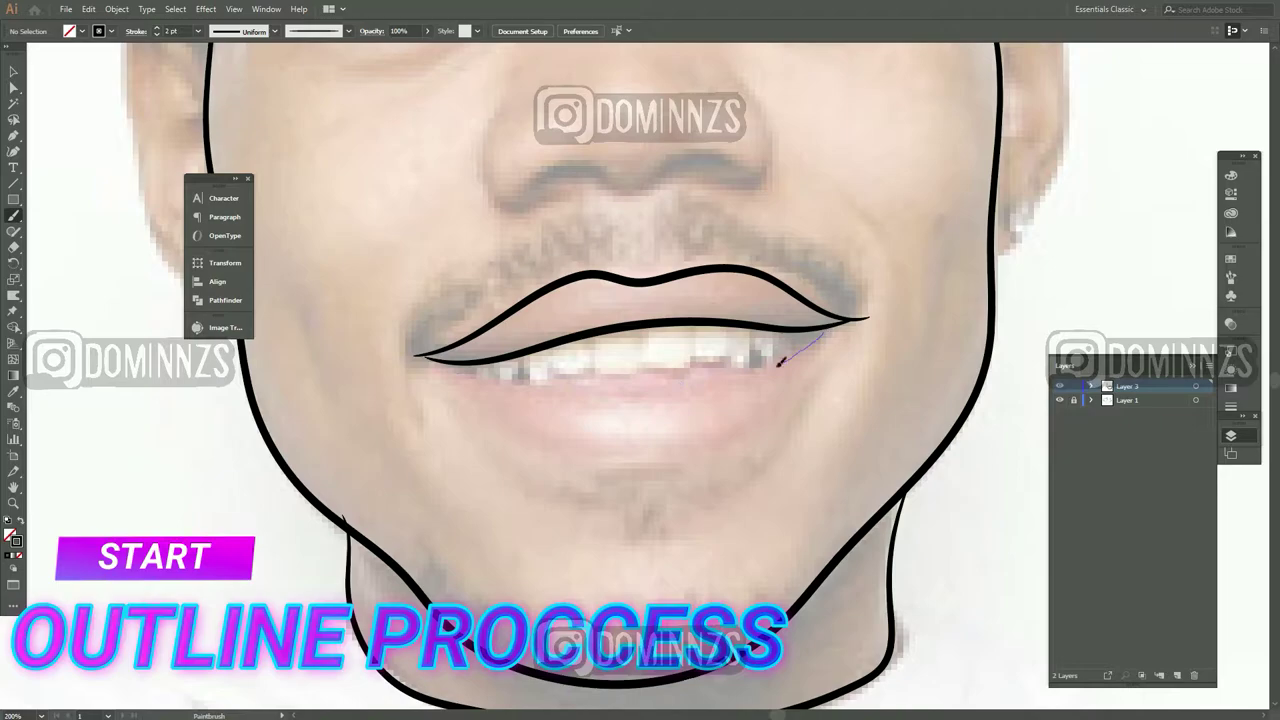
Redraw the upper lip's top and bottom edges and trace the inner and outer edges of the lower lip
{"action": "mouse_move", "coordinate": [746, 432]}
{"action": "left_mouse_down"}
{"action": "mouse_move", "coordinate": [586, 451]}
{"action": "mouse_move", "coordinate": [424, 357]}
{"action": "mouse_move", "coordinate": [628, 286]}
{"action": "mouse_move", "coordinate": [852, 318]}
{"action": "left_mouse_up"}
{"action": "key", "text": "ctrl+z"}
{"action": "key", "text": "ctrl+z"}
{"action": "key", "text": "ctrl+z"}
{"action": "key", "text": "ctrl+z"}
{"action": "left_click_drag", "start_coordinate": [570, 333], "coordinate": [846, 321]}
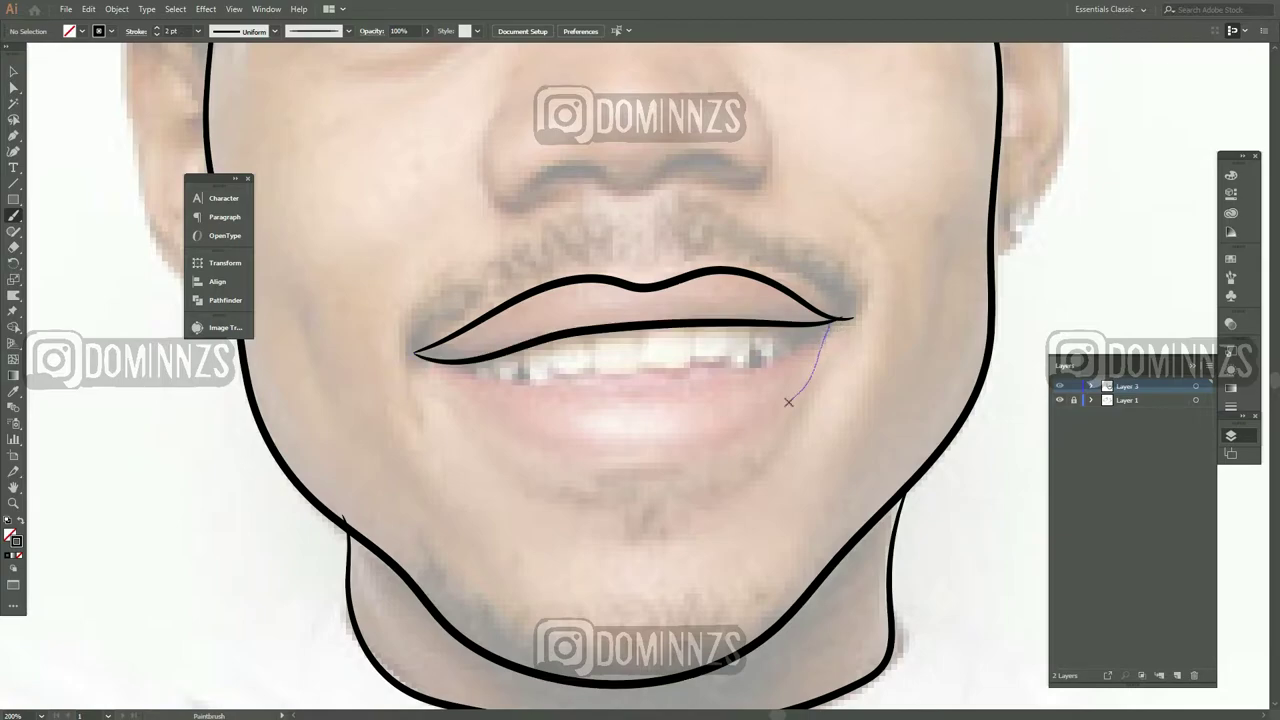
{"action": "mouse_move", "coordinate": [789, 402]}
{"action": "left_mouse_down"}
{"action": "mouse_move", "coordinate": [471, 400]}
{"action": "mouse_move", "coordinate": [420, 356]}
{"action": "mouse_move", "coordinate": [597, 391]}
{"action": "mouse_move", "coordinate": [832, 324]}
{"action": "left_mouse_up"}
Trace the outer curves on both sides of the nose and the arches of both nostrils
{"action": "scroll", "coordinate": [686, 509], "scroll_direction": "up", "scroll_amount": 4}
{"action": "scroll", "coordinate": [686, 509], "scroll_direction": "right", "scroll_amount": 4}
{"action": "scroll", "coordinate": [417, 294], "scroll_direction": "left", "scroll_amount": 3}
{"action": "left_click_drag", "start_coordinate": [417, 298], "coordinate": [420, 426]}
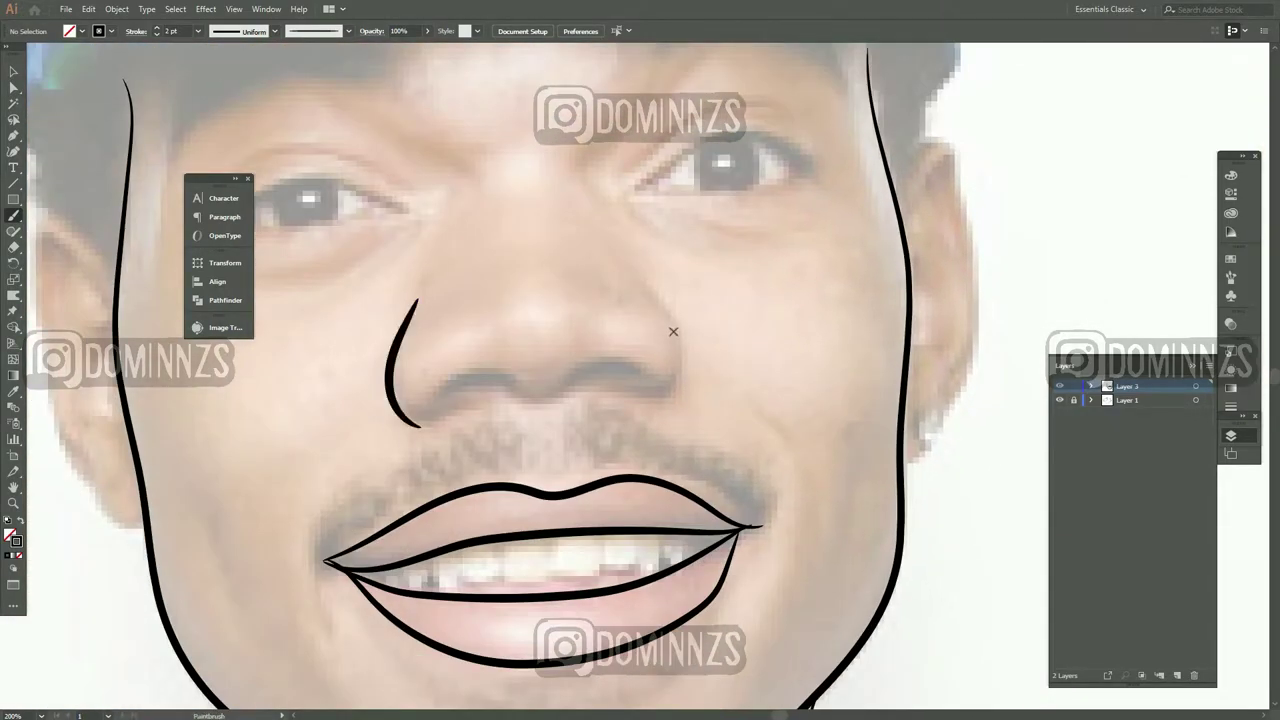
{"action": "left_click_drag", "start_coordinate": [648, 274], "coordinate": [640, 404]}
{"action": "key", "text": "ctrl+z"}
{"action": "left_click_drag", "start_coordinate": [419, 424], "coordinate": [445, 419]}
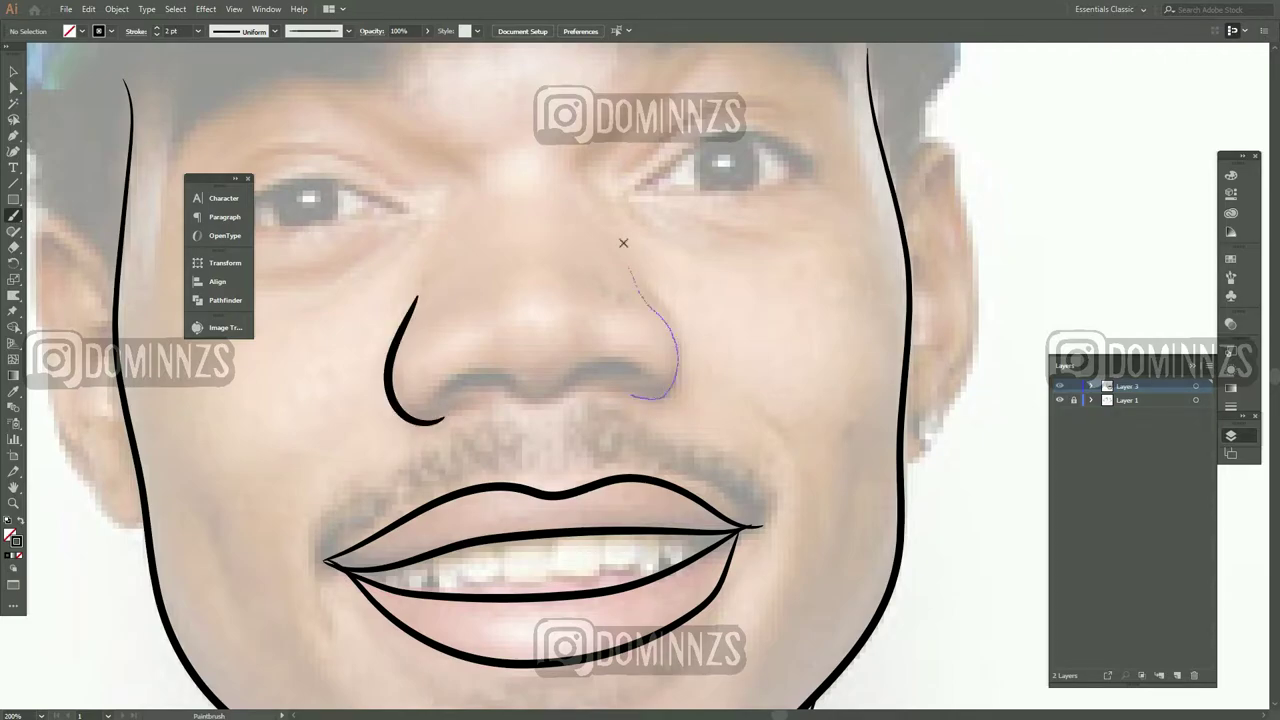
{"action": "left_click_drag", "start_coordinate": [623, 243], "coordinate": [627, 262]}
{"action": "mouse_move", "coordinate": [436, 403]}
{"action": "left_mouse_down"}
{"action": "mouse_move", "coordinate": [641, 396]}
{"action": "mouse_move", "coordinate": [650, 286]}
{"action": "mouse_move", "coordinate": [804, 419]}
{"action": "left_mouse_up"}
Try to outline the ear on the portrait's left side with the Paintbrush and with the Pencil tool
{"action": "left_click_drag", "start_coordinate": [432, 500], "coordinate": [386, 232]}
{"action": "key", "text": "ctrl+z"}
{"action": "mouse_move", "coordinate": [413, 447]}
{"action": "left_mouse_down"}
{"action": "mouse_move", "coordinate": [485, 540]}
{"action": "mouse_move", "coordinate": [385, 310]}
{"action": "mouse_move", "coordinate": [378, 216]}
{"action": "left_mouse_up"}
{"action": "key", "text": "ctrl+z"}
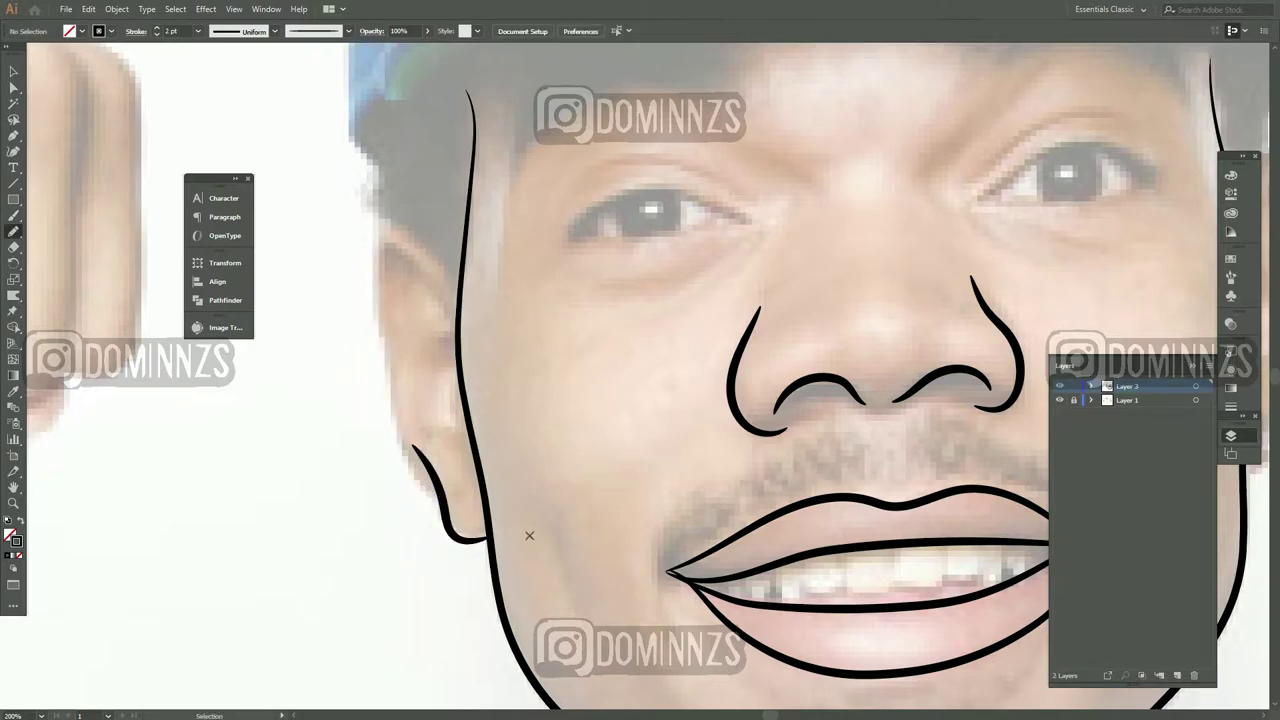
{"action": "mouse_move", "coordinate": [463, 294]}
{"action": "left_mouse_down"}
{"action": "mouse_move", "coordinate": [386, 400]}
{"action": "mouse_move", "coordinate": [492, 538]}
{"action": "left_mouse_up"}
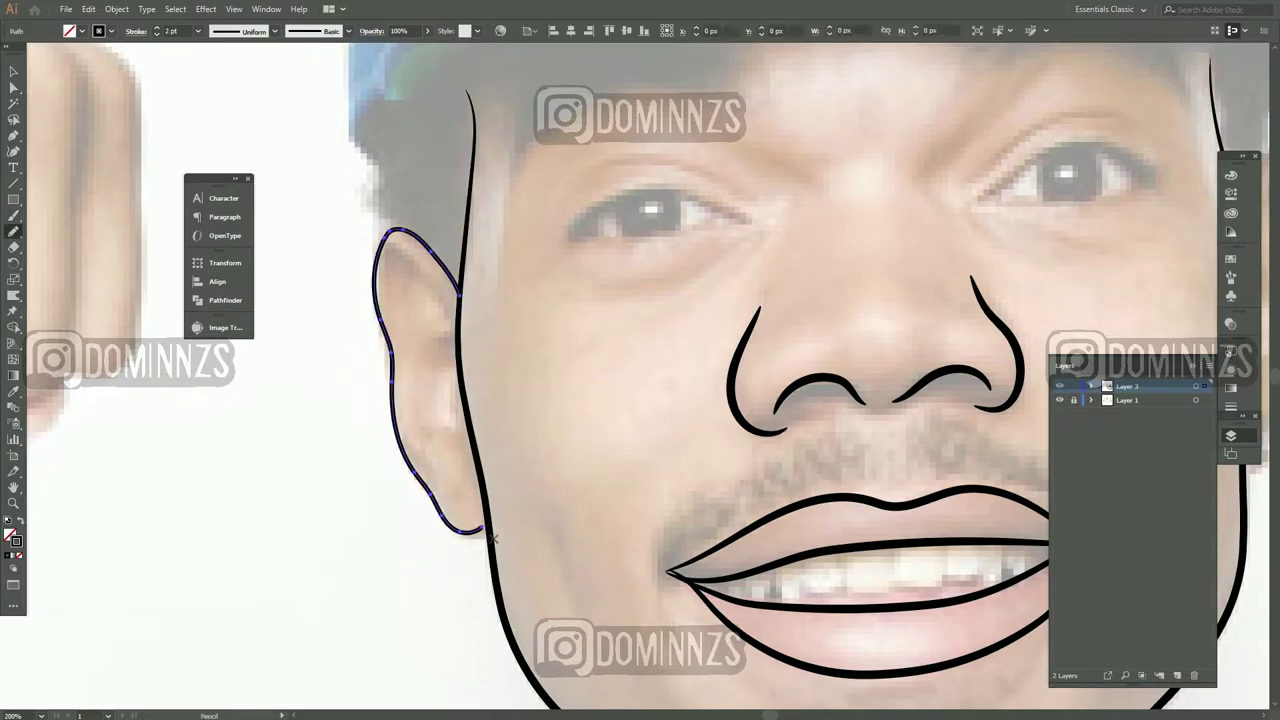
{"action": "key", "text": "b"}
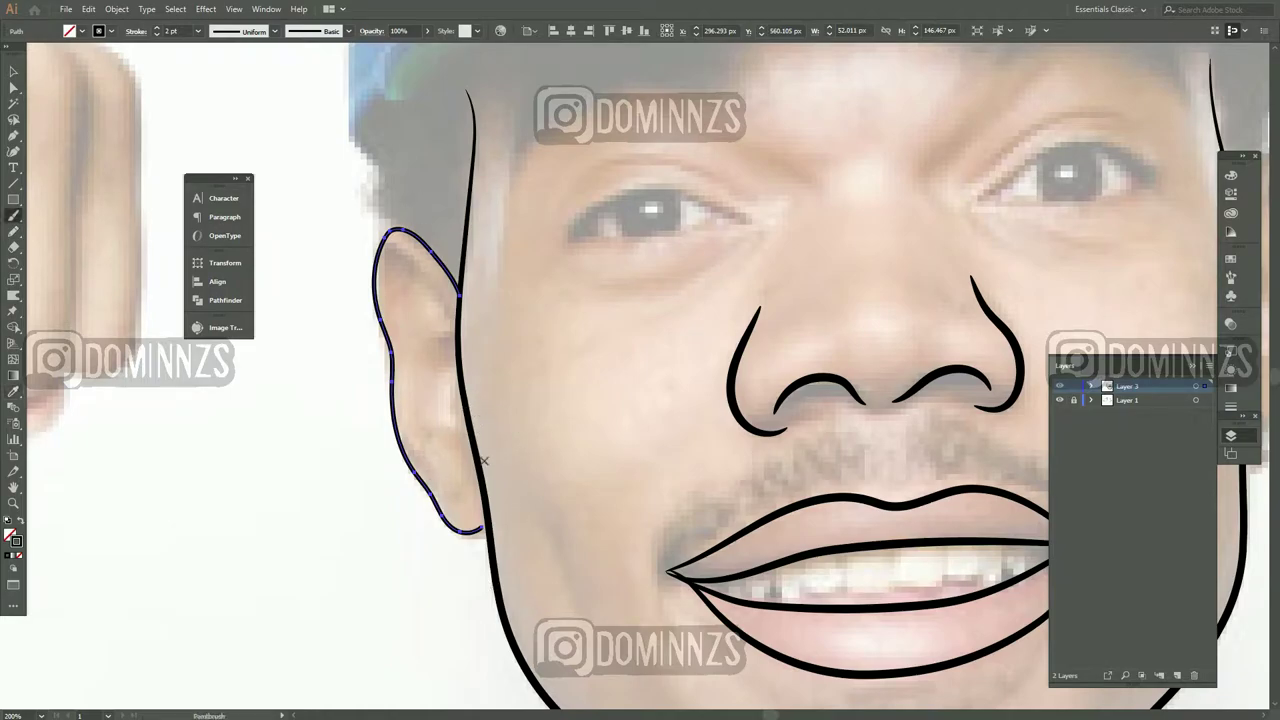
{"action": "key", "text": "Delete"}
Trace the outer outlines of both ears, each joined to the face outline, with the Paintbrush
{"action": "left_click_drag", "start_coordinate": [405, 464], "coordinate": [466, 222]}
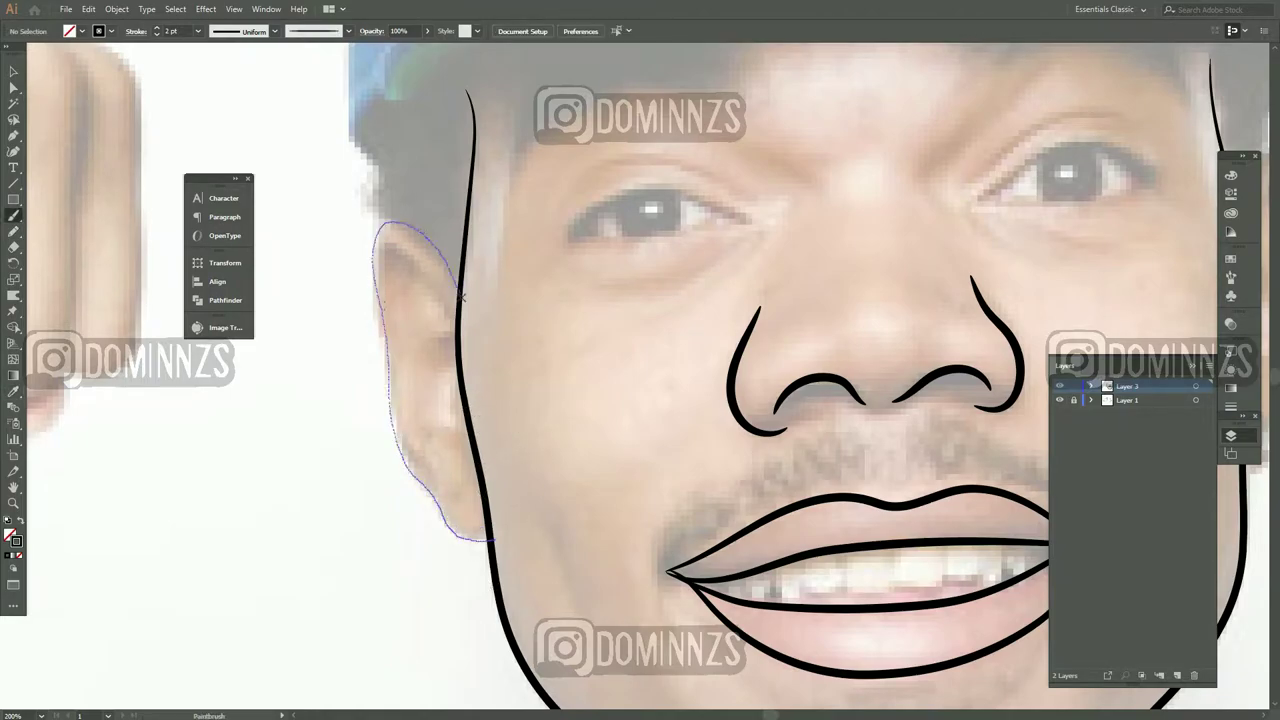
{"action": "scroll", "coordinate": [593, 538], "scroll_direction": "right", "scroll_amount": 10}
{"action": "left_click_drag", "start_coordinate": [572, 545], "coordinate": [593, 538]}
{"action": "mouse_move", "coordinate": [628, 469]}
{"action": "left_mouse_down"}
{"action": "mouse_move", "coordinate": [618, 245]}
{"action": "mouse_move", "coordinate": [572, 265]}
{"action": "left_mouse_up"}
Set the stroke to 1 pt and trace the closed outline of the portrait's right-side eye, including its inner and outer corner lines
{"action": "scroll", "coordinate": [609, 363], "scroll_direction": "left", "scroll_amount": 5}
{"action": "left_click", "coordinate": [198, 31]}
{"action": "left_click", "coordinate": [214, 89]}
{"action": "scroll", "coordinate": [560, 294], "scroll_direction": "right", "scroll_amount": 2}
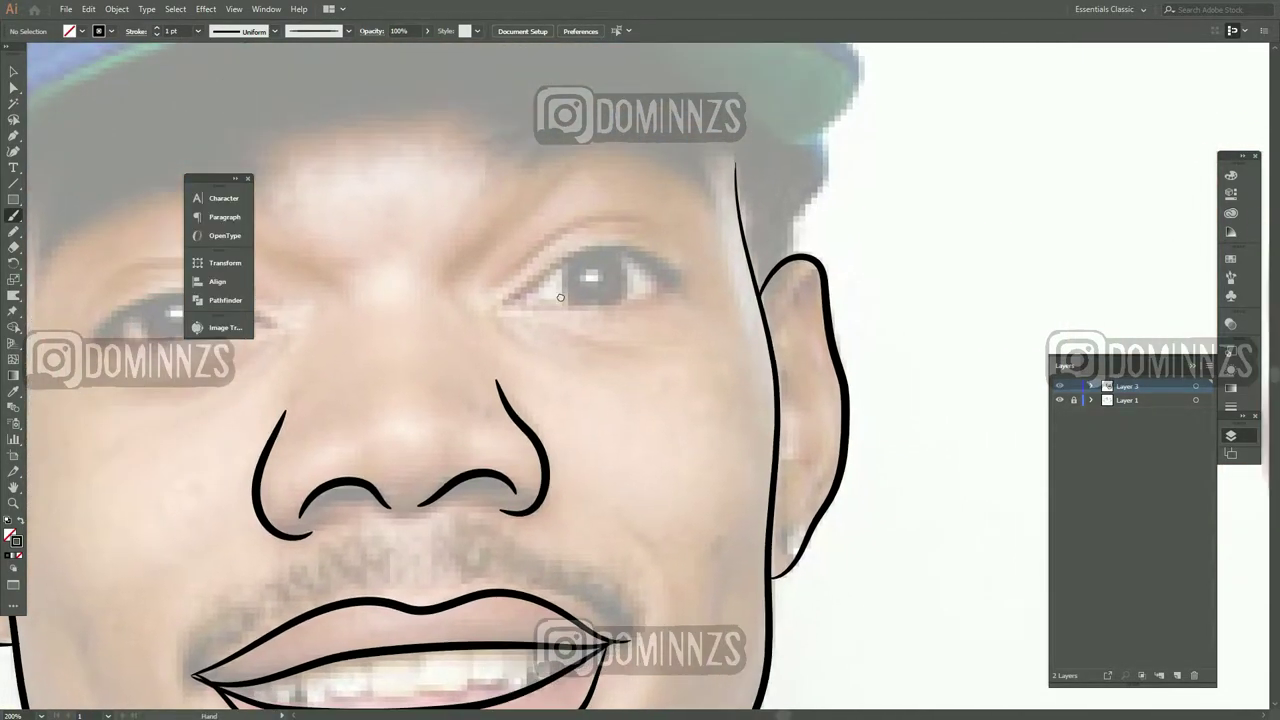
{"action": "key", "text": "ctrl+plus"}
{"action": "scroll", "coordinate": [600, 330], "scroll_direction": "up", "scroll_amount": 3}
{"action": "left_click_drag", "start_coordinate": [662, 369], "coordinate": [655, 369]}
{"action": "mouse_move", "coordinate": [354, 390]}
{"action": "left_mouse_down"}
{"action": "mouse_move", "coordinate": [496, 300]}
{"action": "mouse_move", "coordinate": [700, 285]}
{"action": "left_mouse_up"}
{"action": "key", "text": "ctrl+z"}
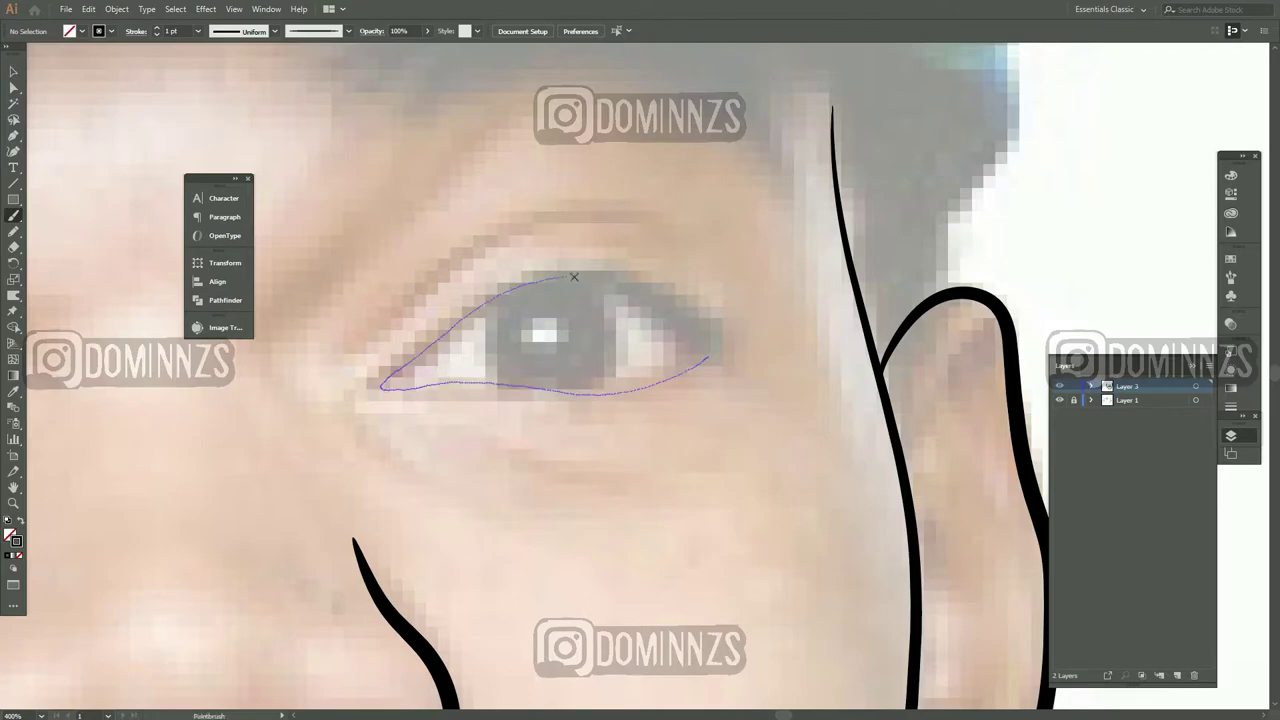
{"action": "left_click_drag", "start_coordinate": [574, 276], "coordinate": [722, 322]}
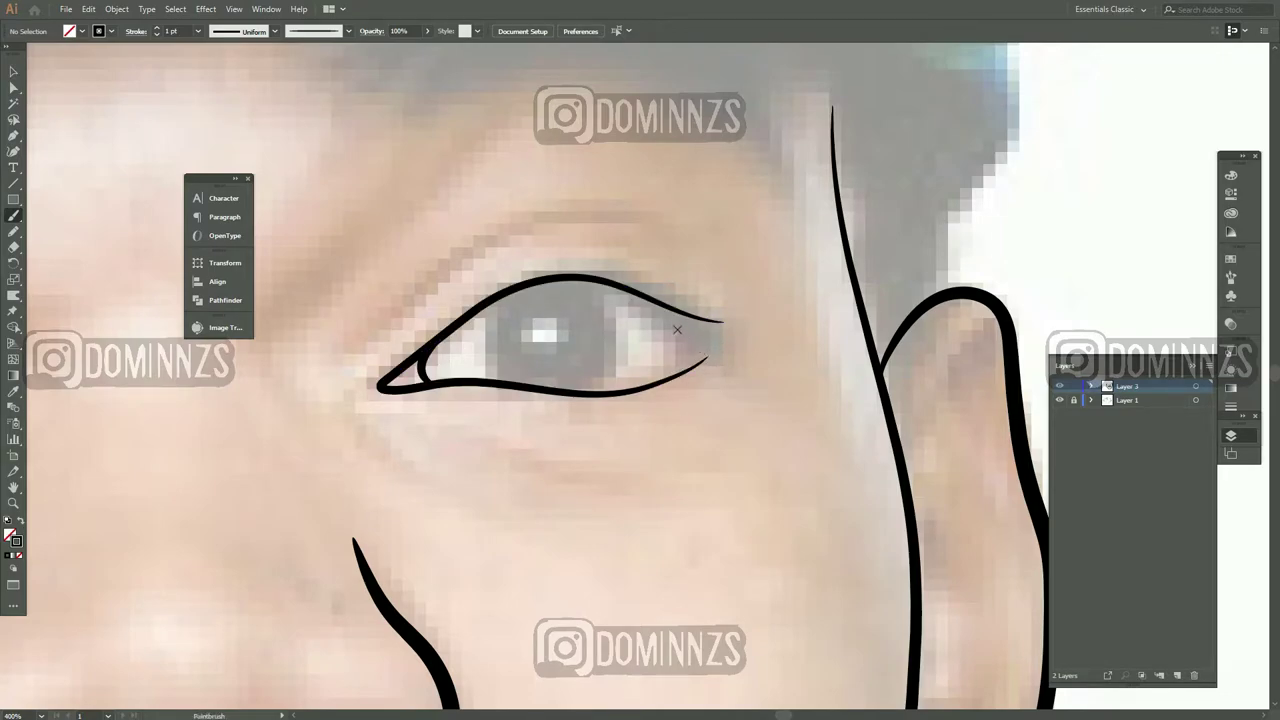
{"action": "left_click", "coordinate": [629, 284], "text": "ctrl"}
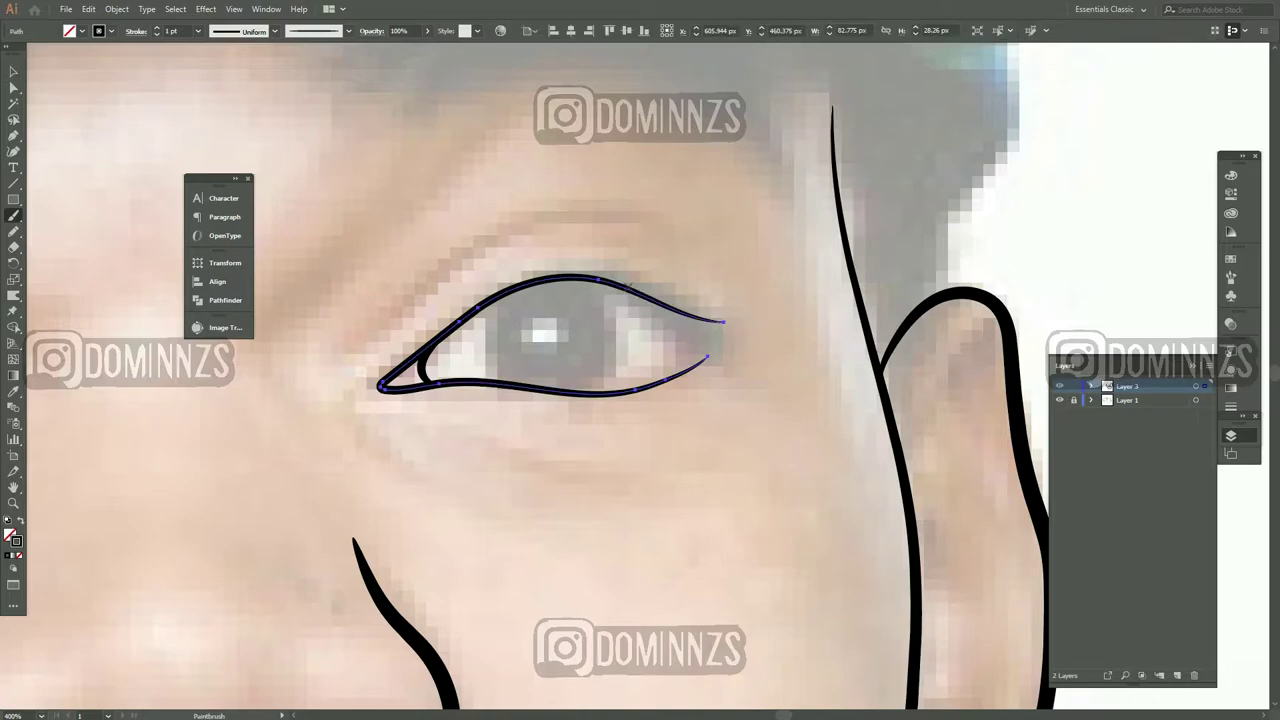
{"action": "mouse_move", "coordinate": [720, 322]}
{"action": "left_mouse_down"}
{"action": "mouse_move", "coordinate": [706, 357]}
{"action": "mouse_move", "coordinate": [634, 389]}
{"action": "left_mouse_up"}
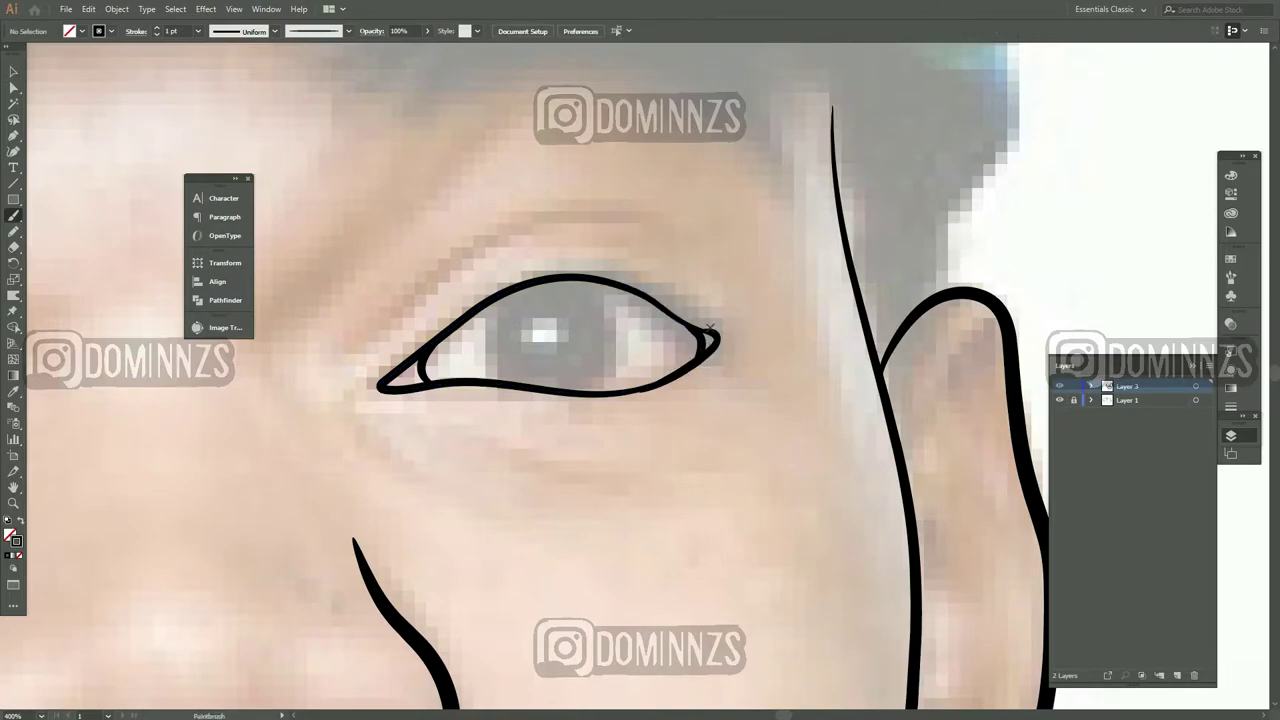
Draw the iris of the right-side eye as a Pencil shape with a solid black fill and no stroke
{"action": "scroll", "coordinate": [317, 410], "scroll_direction": "up", "scroll_amount": 1}
{"action": "scroll", "coordinate": [275, 192], "scroll_direction": "down", "scroll_amount": 2}
{"action": "key", "text": "n"}
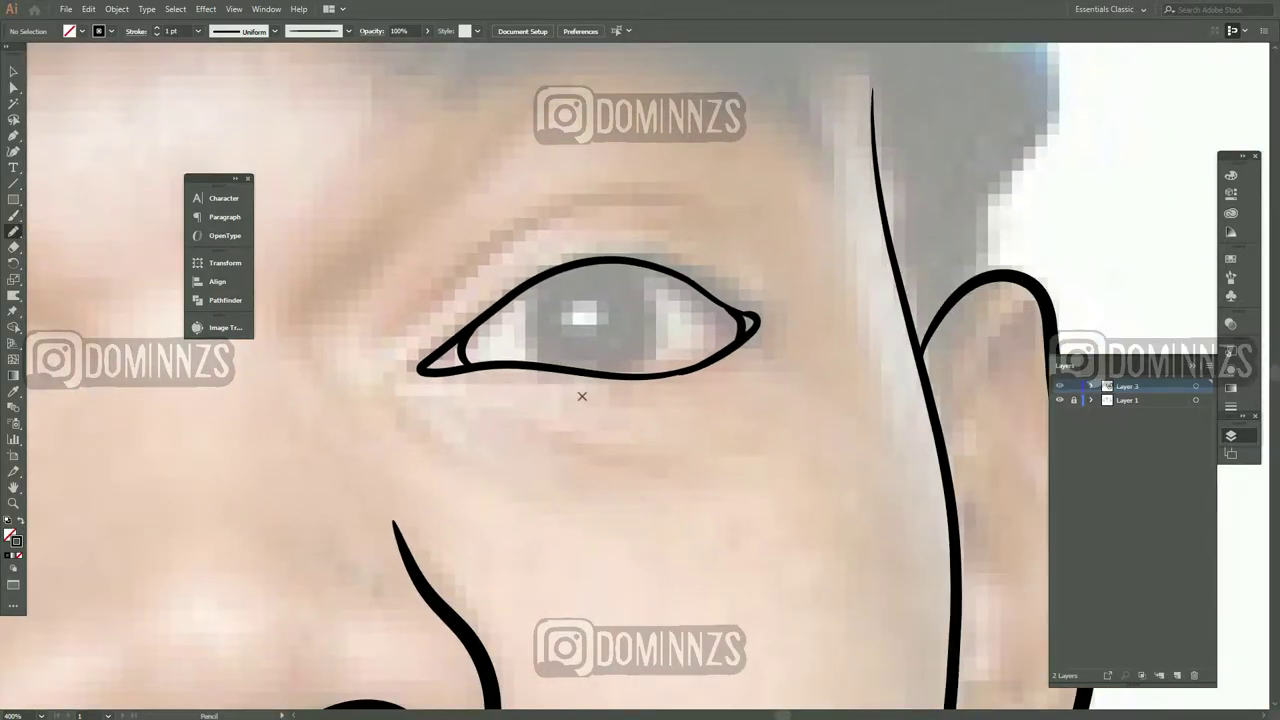
{"action": "left_click_drag", "start_coordinate": [652, 351], "coordinate": [563, 406]}
{"action": "key", "text": "shift+x"}
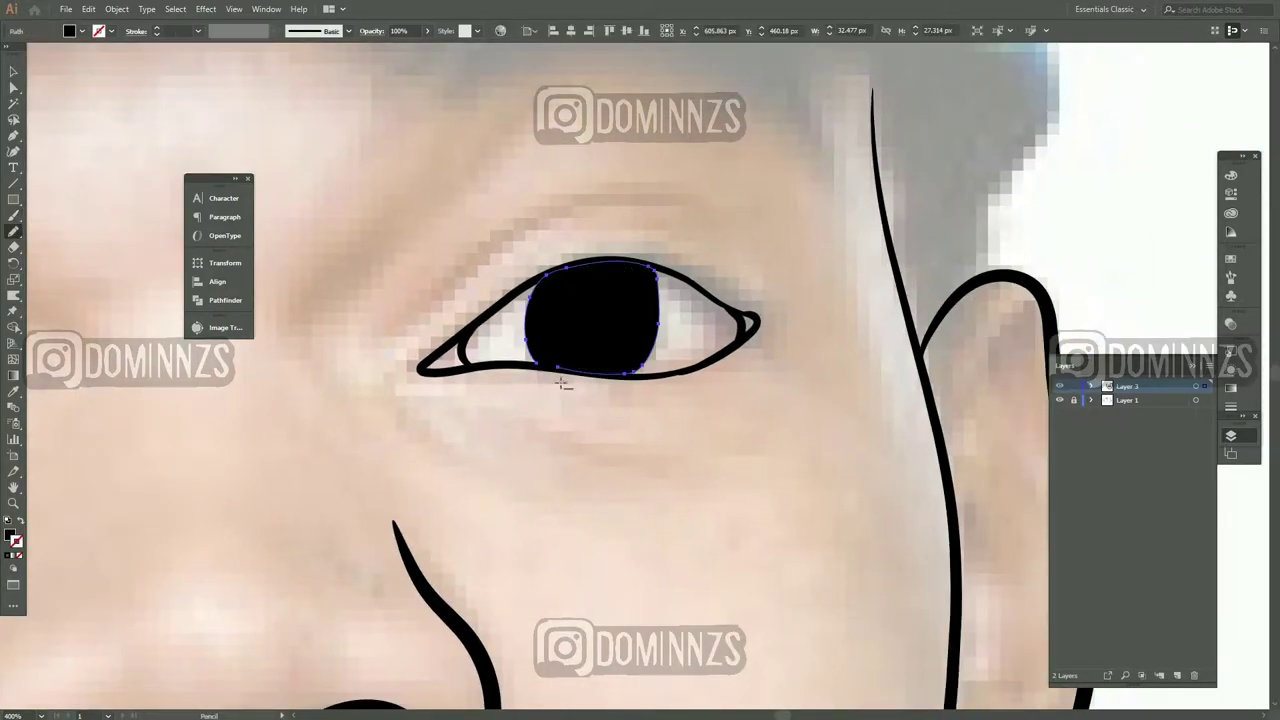
Trace the upper and lower lid outline of the portrait's left-side eye with a 1 pt Paintbrush stroke
{"action": "key", "text": "b"}
{"action": "scroll", "coordinate": [383, 455], "scroll_direction": "left", "scroll_amount": 5}
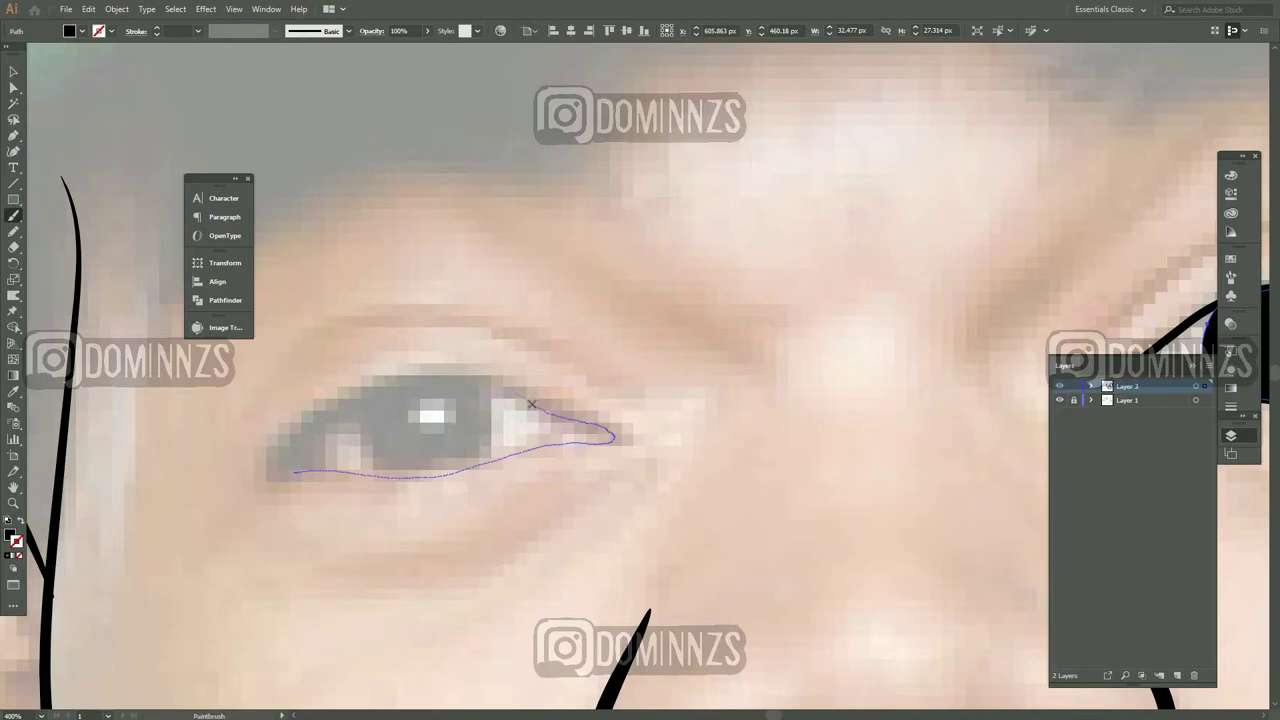
{"action": "left_click_drag", "start_coordinate": [531, 404], "coordinate": [285, 465]}
{"action": "left_click_drag", "start_coordinate": [388, 477], "coordinate": [367, 455]}
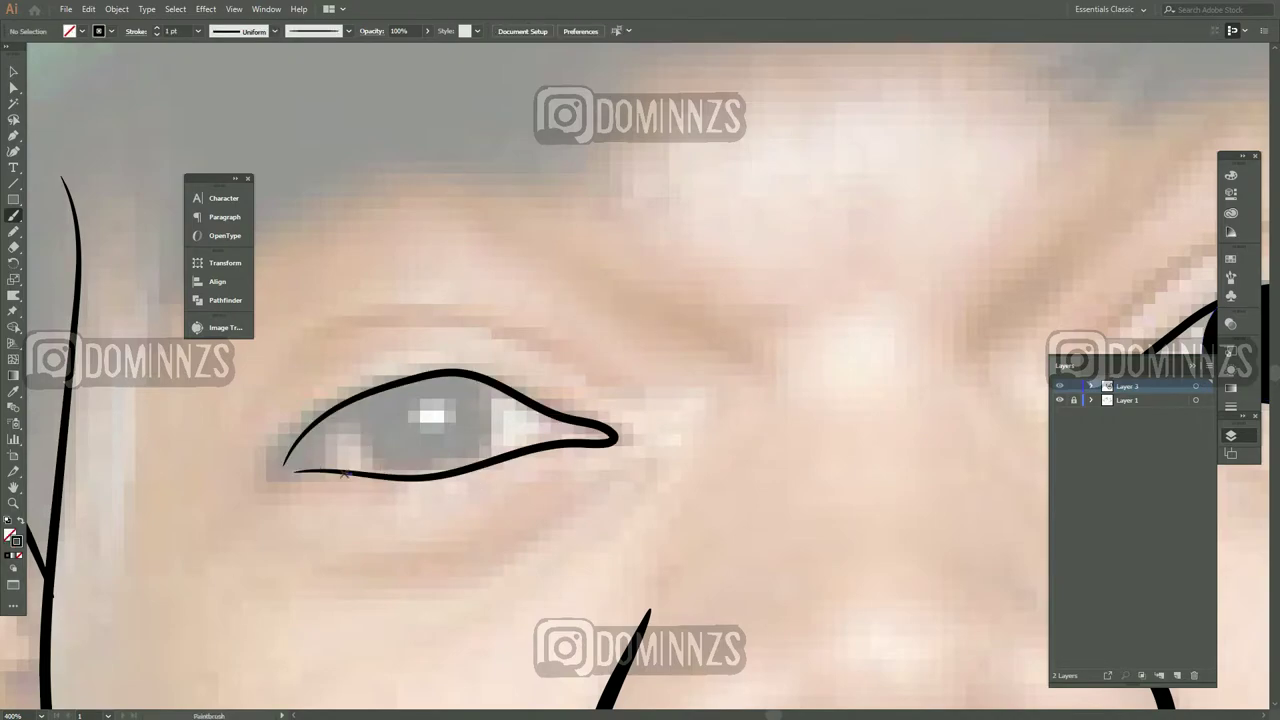
Set the stroke to 0.5 pt, close the outer corner of the left-side eye and draw its corner lines
{"action": "key", "text": "v"}
{"action": "left_click", "coordinate": [385, 530]}
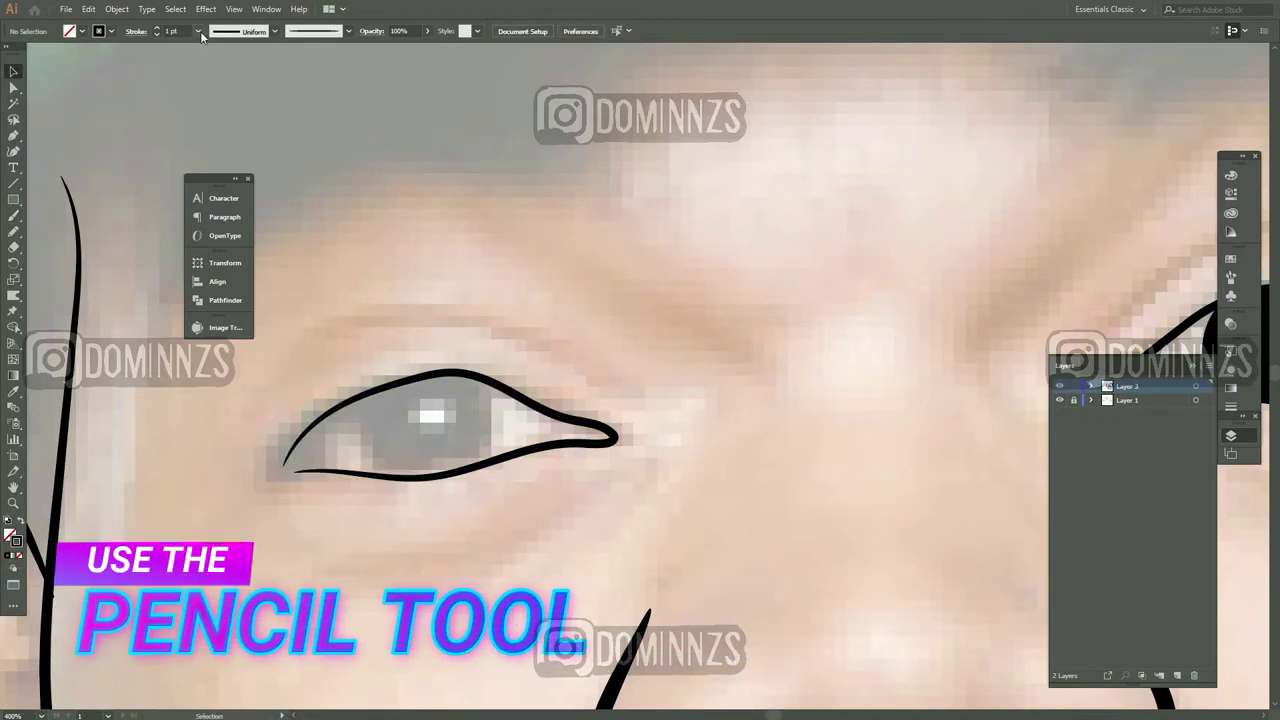
{"action": "key", "text": "b"}
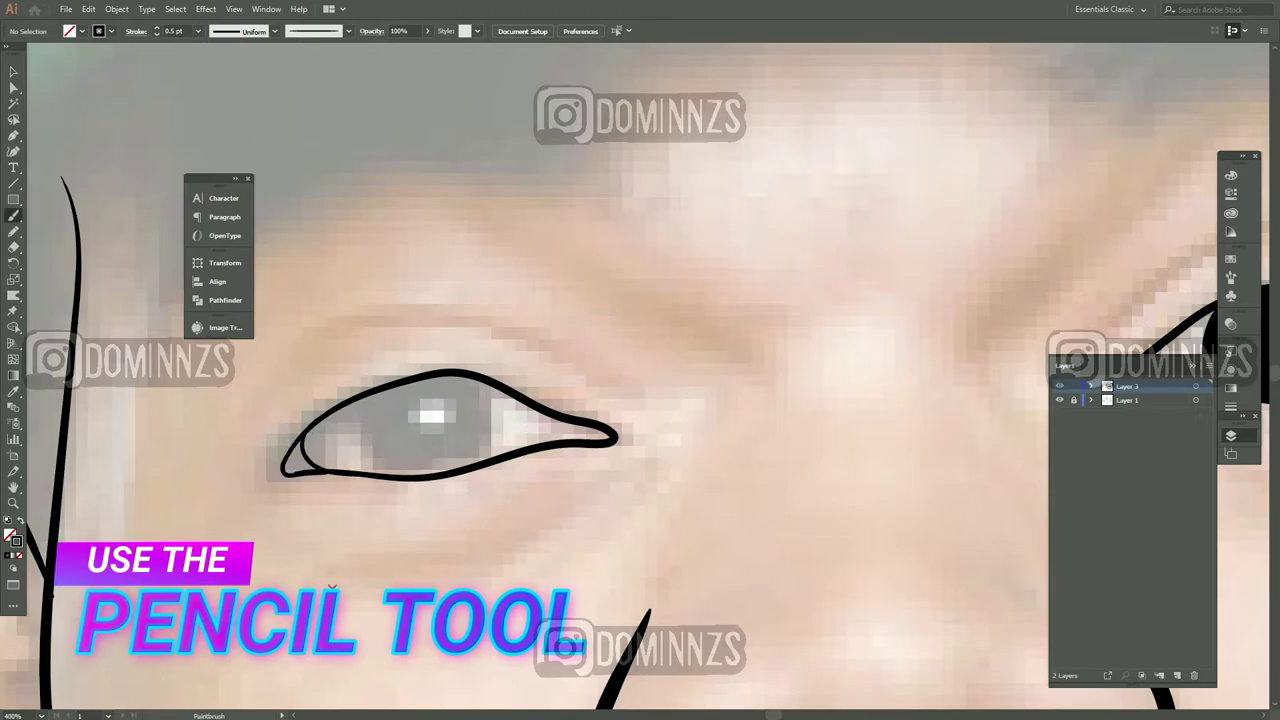
{"action": "left_click_drag", "start_coordinate": [305, 438], "coordinate": [285, 466]}
{"action": "left_click_drag", "start_coordinate": [562, 440], "coordinate": [558, 418]}
Draw the eyelid creases above both eyes and a short crease under the right-side eye
{"action": "mouse_move", "coordinate": [614, 383]}
{"action": "left_mouse_down"}
{"action": "mouse_move", "coordinate": [397, 320]}
{"action": "mouse_move", "coordinate": [286, 374]}
{"action": "left_mouse_up"}
{"action": "scroll", "coordinate": [591, 371], "scroll_direction": "right", "scroll_amount": 10}
{"action": "mouse_move", "coordinate": [494, 367]}
{"action": "left_mouse_down"}
{"action": "mouse_move", "coordinate": [614, 266]}
{"action": "mouse_move", "coordinate": [785, 272]}
{"action": "left_mouse_up"}
{"action": "left_click_drag", "start_coordinate": [566, 437], "coordinate": [682, 466]}
Set the stroke to 1 pt and draw the inner rim lines at the top and lobe of the right-side ear
{"action": "scroll", "coordinate": [770, 455], "scroll_direction": "right", "scroll_amount": 10}
{"action": "left_click", "coordinate": [157, 27]}
{"action": "scroll", "coordinate": [400, 300], "scroll_direction": "down", "scroll_amount": 3}
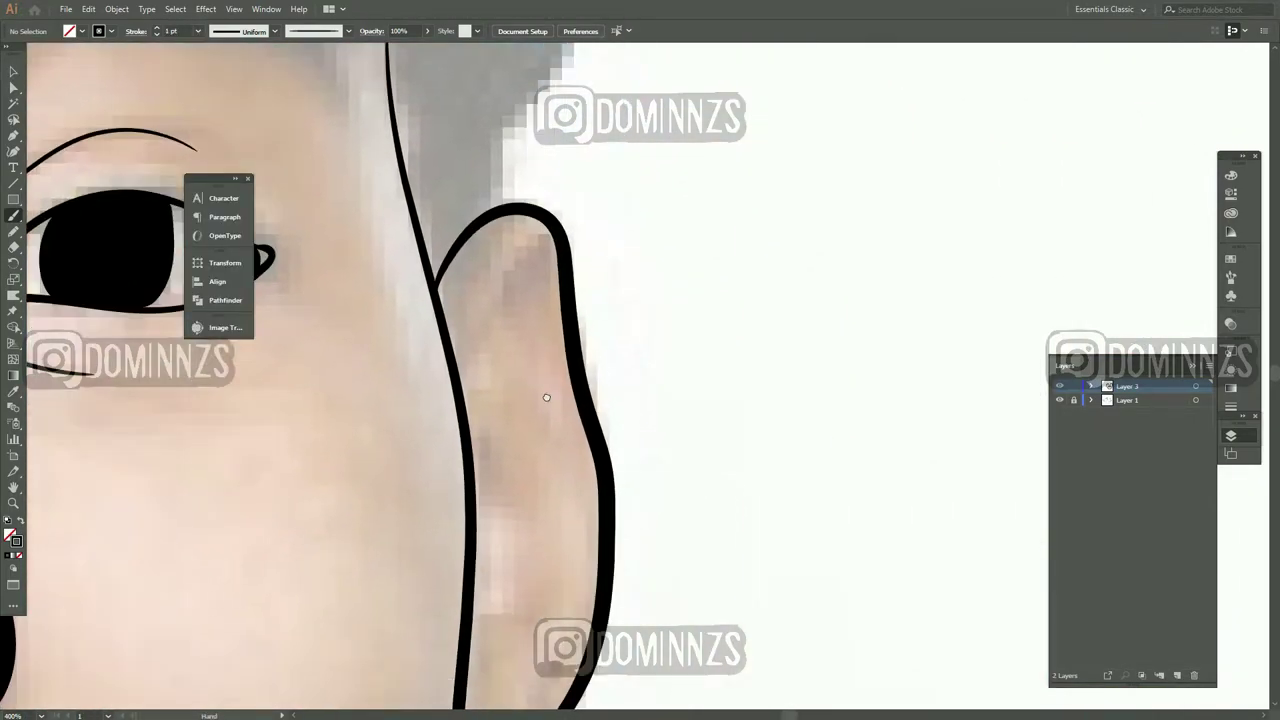
{"action": "mouse_move", "coordinate": [559, 322]}
{"action": "left_mouse_down"}
{"action": "mouse_move", "coordinate": [505, 245]}
{"action": "mouse_move", "coordinate": [468, 326]}
{"action": "left_mouse_up"}
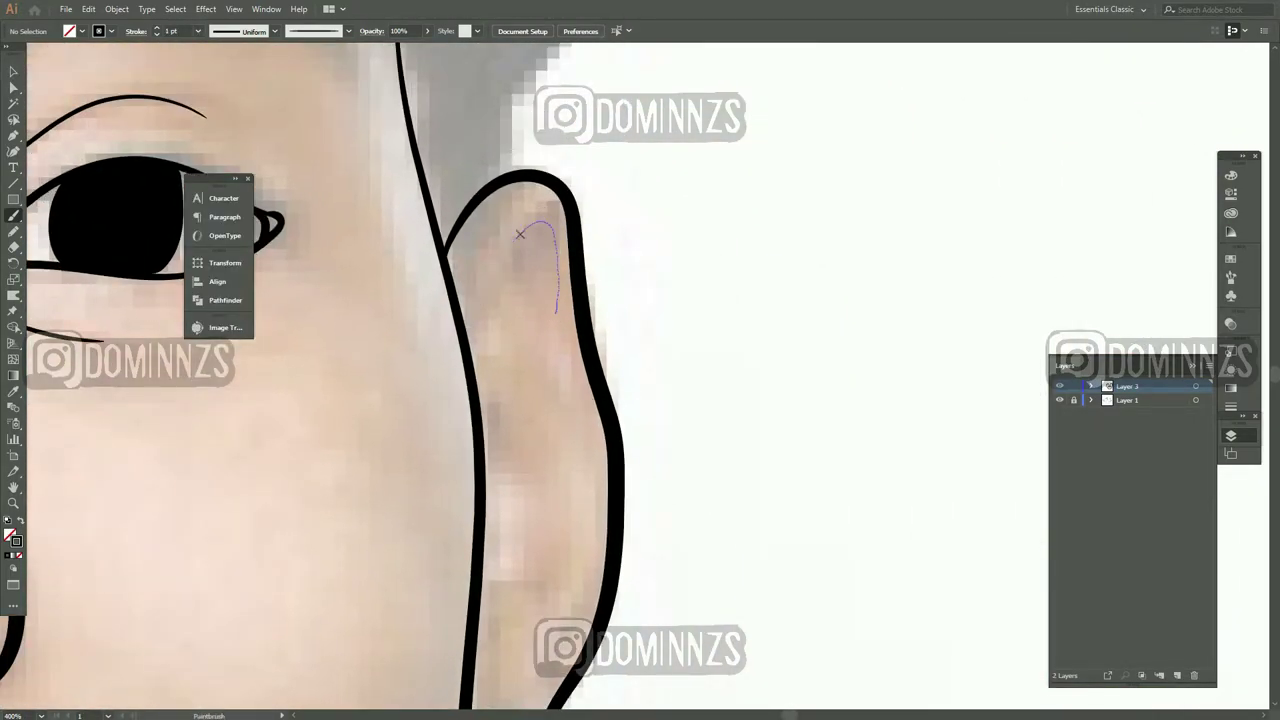
{"action": "scroll", "coordinate": [534, 560], "scroll_direction": "down", "scroll_amount": 5}
{"action": "mouse_move", "coordinate": [499, 422]}
{"action": "left_mouse_down"}
{"action": "mouse_move", "coordinate": [472, 484]}
{"action": "mouse_move", "coordinate": [418, 526]}
{"action": "left_mouse_up"}
Draw the inner fold lines in the middle and upper part of the right-side ear
{"action": "scroll", "coordinate": [450, 500], "scroll_direction": "up", "scroll_amount": 3}
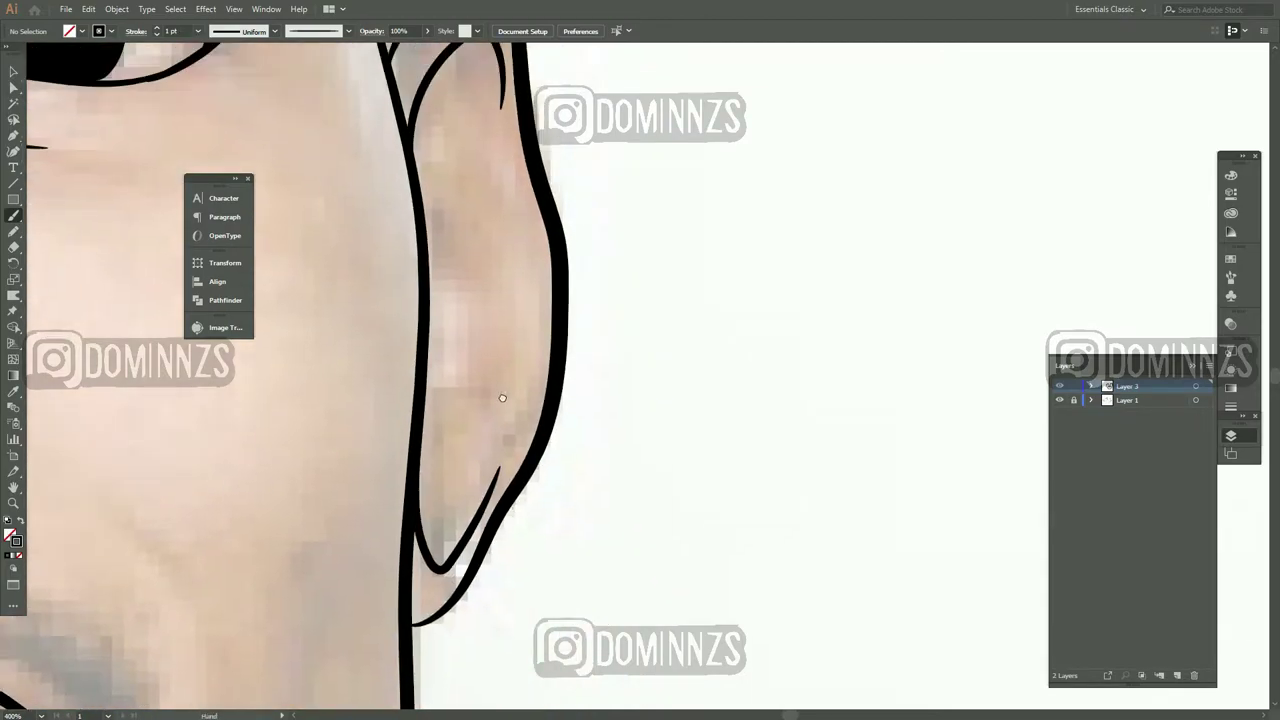
{"action": "mouse_move", "coordinate": [512, 313]}
{"action": "left_mouse_down"}
{"action": "mouse_move", "coordinate": [522, 468]}
{"action": "mouse_move", "coordinate": [424, 532]}
{"action": "left_mouse_up"}
{"action": "left_click_drag", "start_coordinate": [493, 419], "coordinate": [496, 428]}
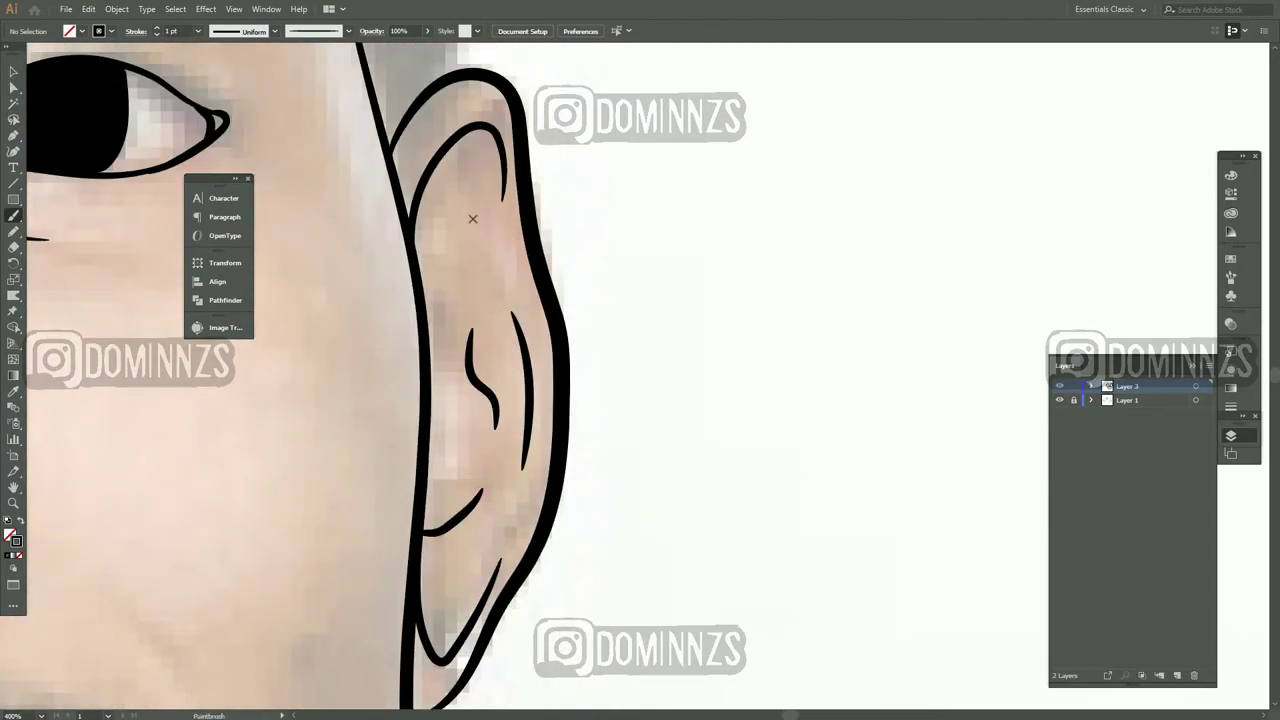
{"action": "left_click_drag", "start_coordinate": [471, 214], "coordinate": [415, 246]}
Draw the inner rim line along the top of the portrait's left-side ear
{"action": "scroll", "coordinate": [600, 457], "scroll_direction": "down", "scroll_amount": 3}
{"action": "scroll", "coordinate": [600, 457], "scroll_direction": "left", "scroll_amount": 3}
{"action": "left_click_drag", "start_coordinate": [540, 368], "coordinate": [545, 302]}
{"action": "key", "text": "space"}
{"action": "scroll", "coordinate": [330, 250], "scroll_direction": "down", "scroll_amount": 5}
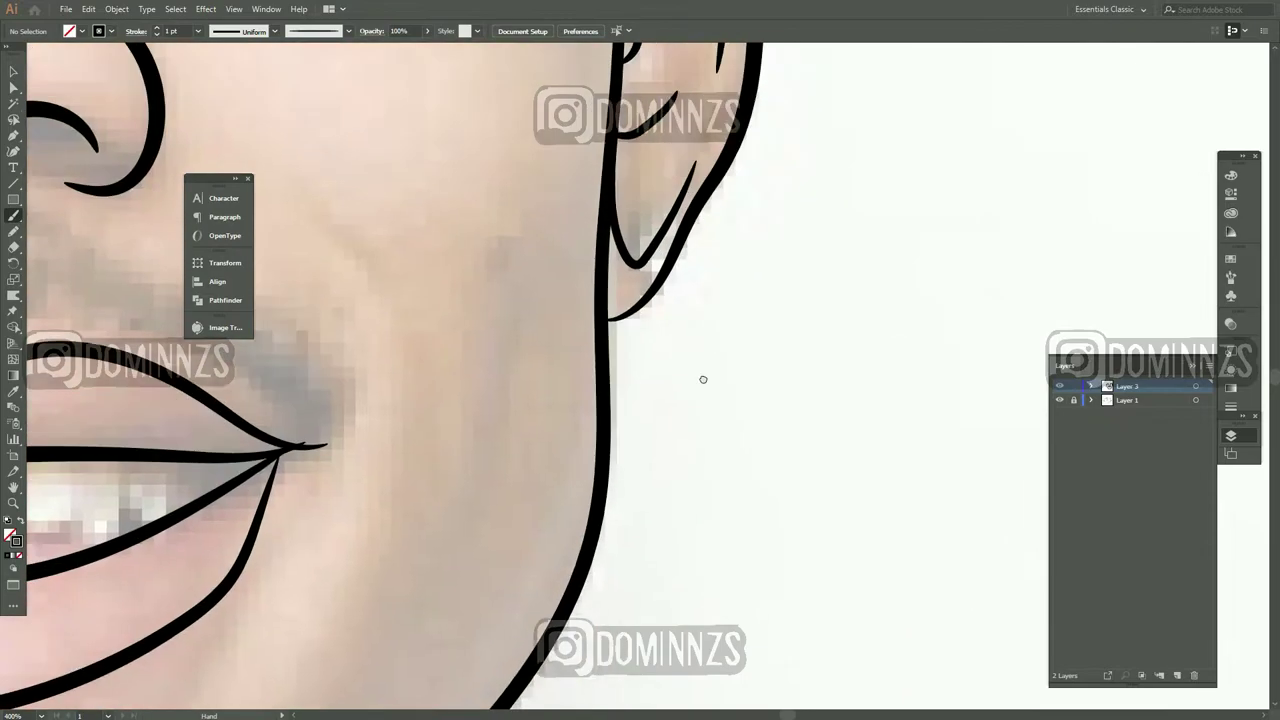
{"action": "scroll", "coordinate": [700, 374], "scroll_direction": "up", "scroll_amount": 8}
{"action": "scroll", "coordinate": [651, 457], "scroll_direction": "left", "scroll_amount": 8}
{"action": "left_click_drag", "start_coordinate": [332, 270], "coordinate": [436, 251]}
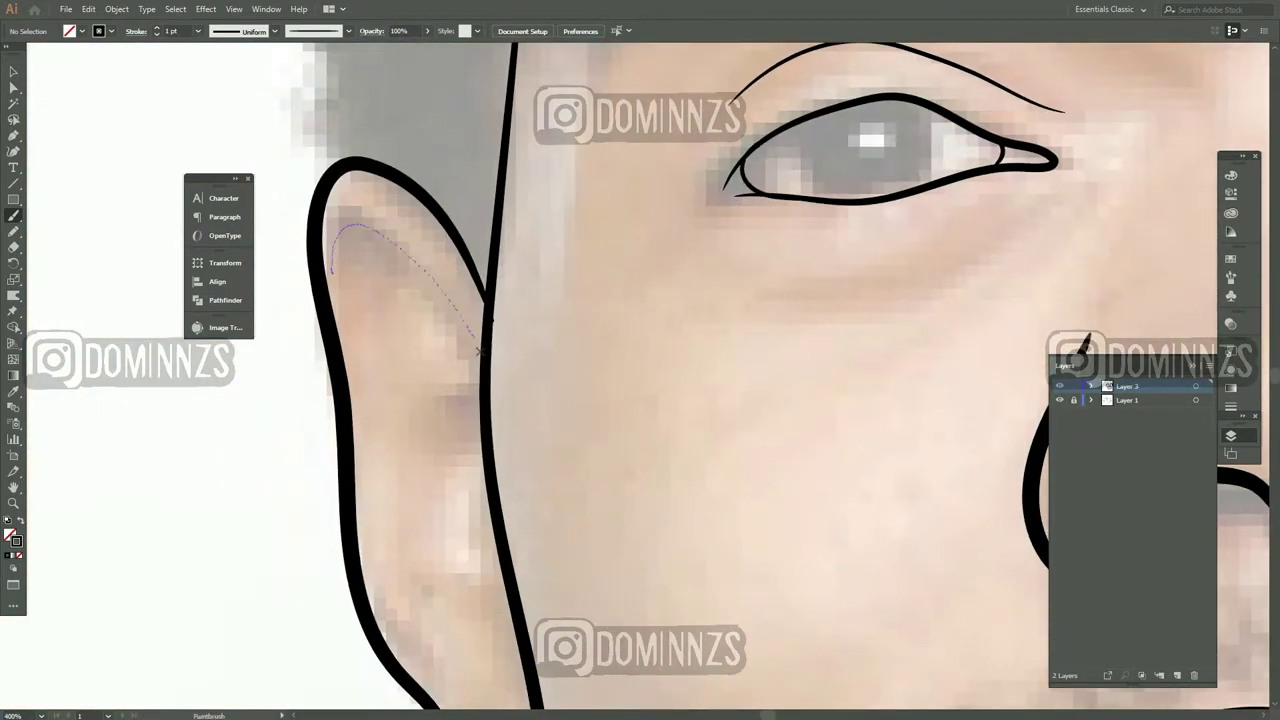
{"action": "left_click_drag", "start_coordinate": [478, 350], "coordinate": [479, 352]}
Draw the inner rim line near the lobe and the long vertical fold in the left-side ear
{"action": "scroll", "coordinate": [470, 320], "scroll_direction": "down", "scroll_amount": 5}
{"action": "scroll", "coordinate": [470, 500], "scroll_direction": "up", "scroll_amount": 8}
{"action": "scroll", "coordinate": [600, 300], "scroll_direction": "down", "scroll_amount": 8}
{"action": "left_click_drag", "start_coordinate": [467, 464], "coordinate": [500, 506]}
{"action": "left_click_drag", "start_coordinate": [417, 400], "coordinate": [540, 512]}
Draw the arched fold beside the face outline and another short inner fold below it in the left-side ear
{"action": "scroll", "coordinate": [509, 429], "scroll_direction": "up", "scroll_amount": 5}
{"action": "scroll", "coordinate": [509, 429], "scroll_direction": "left", "scroll_amount": 3}
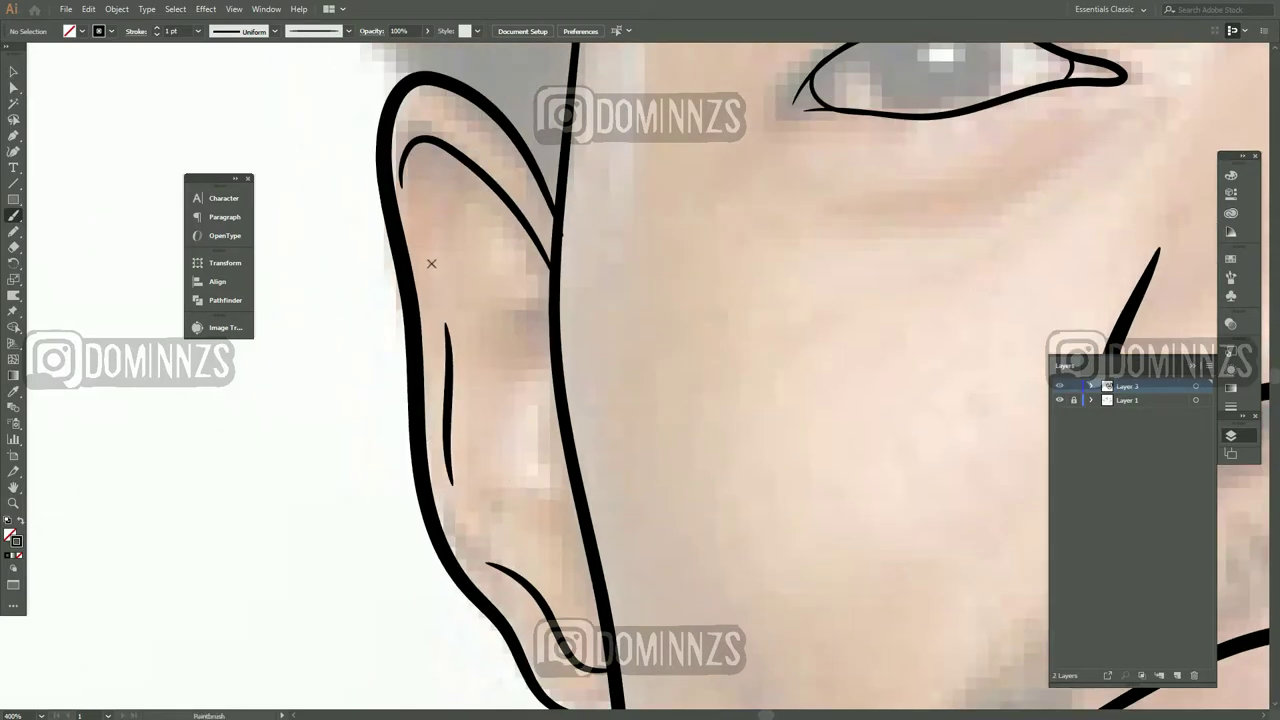
{"action": "left_click_drag", "start_coordinate": [486, 342], "coordinate": [546, 346]}
{"action": "scroll", "coordinate": [520, 540], "scroll_direction": "up", "scroll_amount": 3}
{"action": "scroll", "coordinate": [520, 540], "scroll_direction": "right", "scroll_amount": 2}
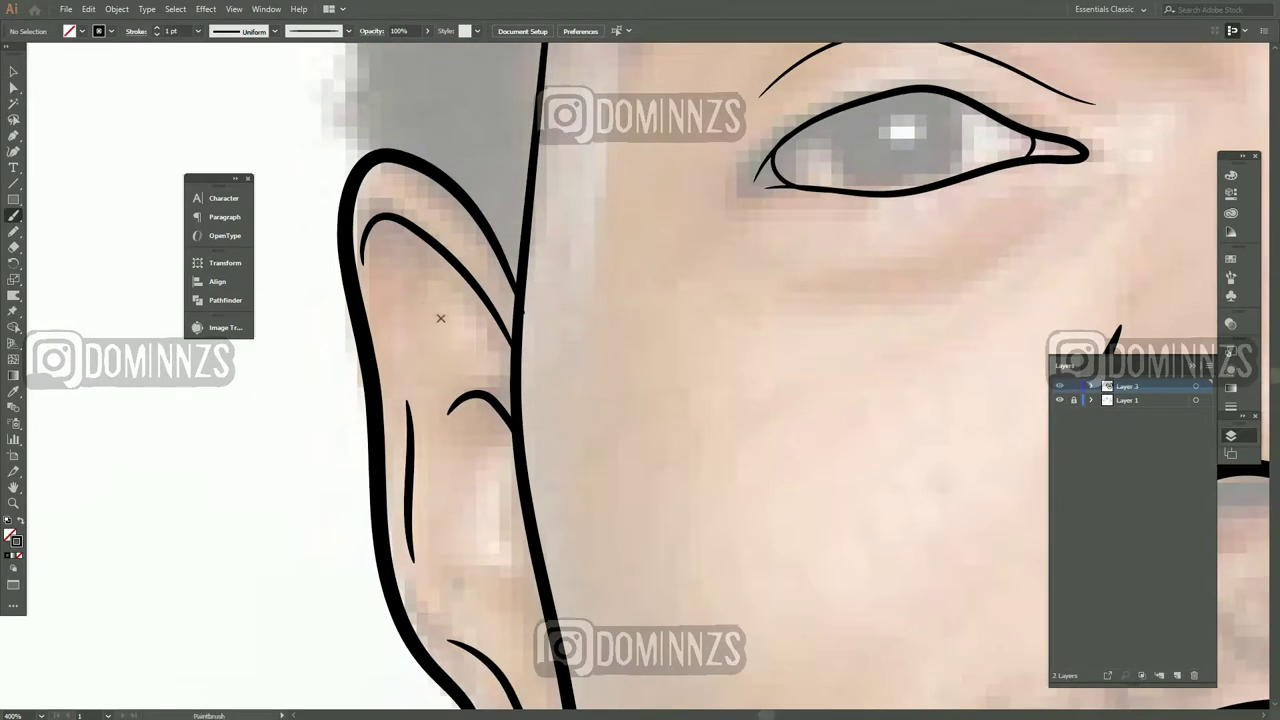
{"action": "left_click_drag", "start_coordinate": [484, 580], "coordinate": [468, 490]}
{"action": "scroll", "coordinate": [500, 586], "scroll_direction": "down", "scroll_amount": 6}
{"action": "scroll", "coordinate": [466, 323], "scroll_direction": "up", "scroll_amount": 5}
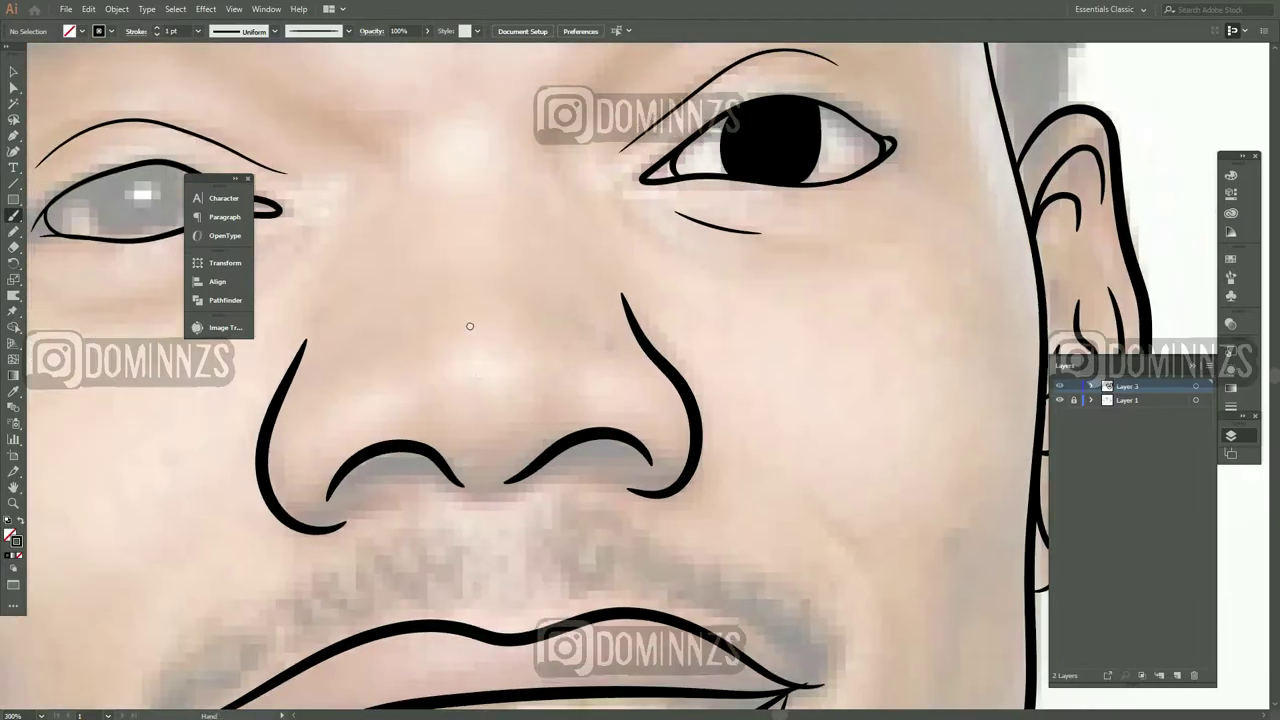
Draw the iris of the portrait's left-side eye as a solid black Pencil shape with no stroke
{"action": "key", "text": "n"}
{"action": "key", "text": "shift+x"}
{"action": "scroll", "coordinate": [700, 460], "scroll_direction": "down", "scroll_amount": 3}
{"action": "scroll", "coordinate": [531, 420], "scroll_direction": "up", "scroll_amount": 8}
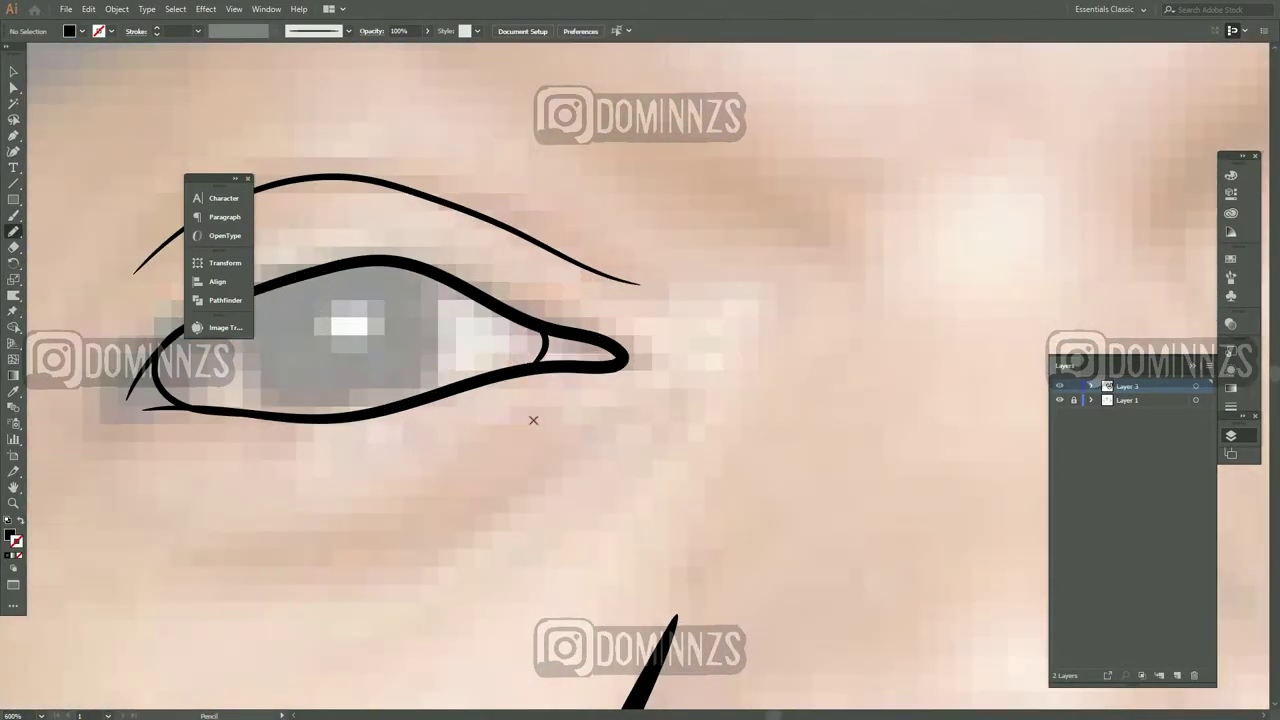
{"action": "scroll", "coordinate": [522, 496], "scroll_direction": "down", "scroll_amount": 3}
{"action": "mouse_move", "coordinate": [363, 543]}
{"action": "left_mouse_down"}
{"action": "mouse_move", "coordinate": [720, 349]}
{"action": "mouse_move", "coordinate": [368, 556]}
{"action": "left_mouse_up"}
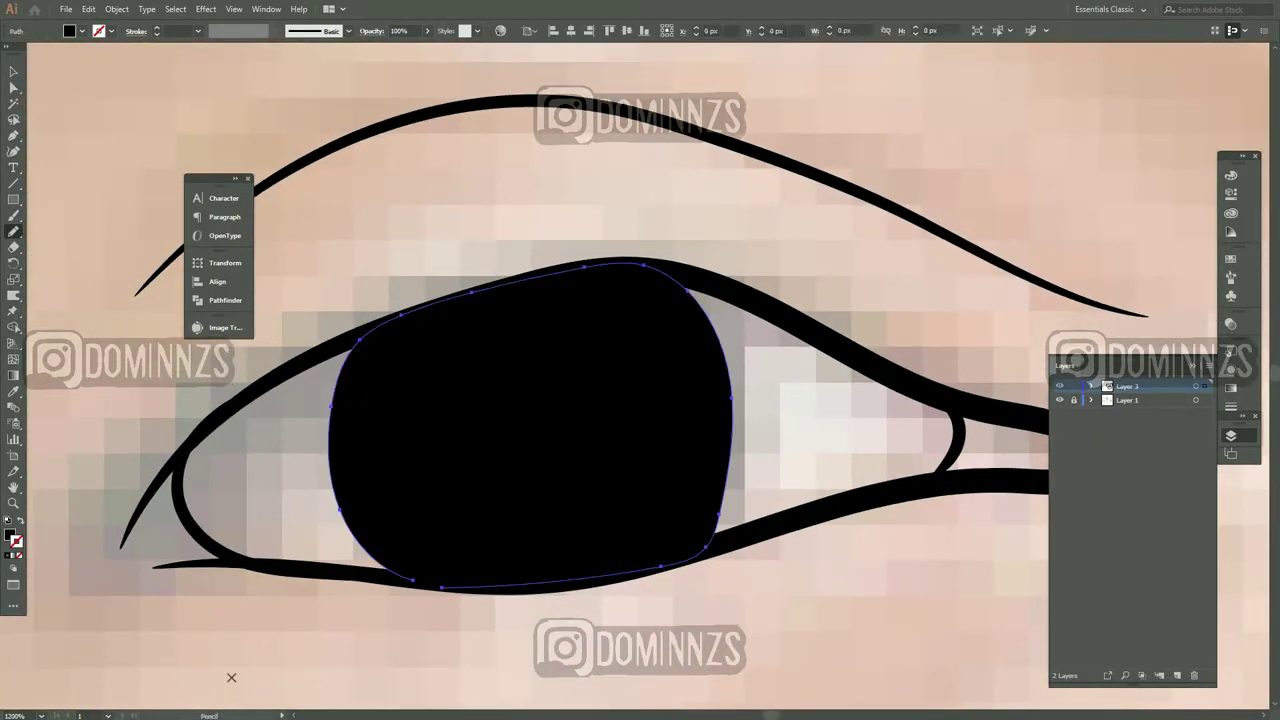
Fill the left-side nostril with a solid black shape beneath its arched line
{"action": "scroll", "coordinate": [440, 326], "scroll_direction": "down", "scroll_amount": 4}
{"action": "scroll", "coordinate": [440, 326], "scroll_direction": "up", "scroll_amount": 3}
{"action": "scroll", "coordinate": [666, 486], "scroll_direction": "down", "scroll_amount": 3}
{"action": "left_click", "coordinate": [831, 534]}
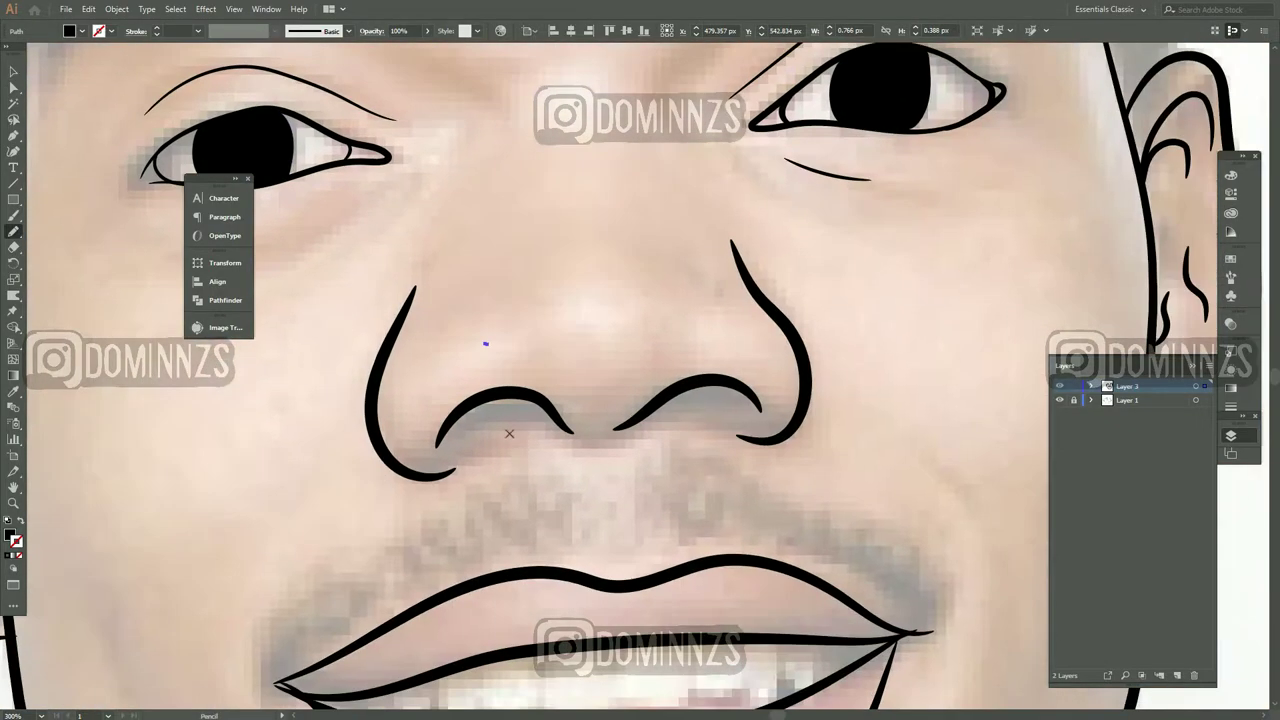
{"action": "scroll", "coordinate": [506, 429], "scroll_direction": "up", "scroll_amount": 4}
{"action": "key", "text": "ctrl+z"}
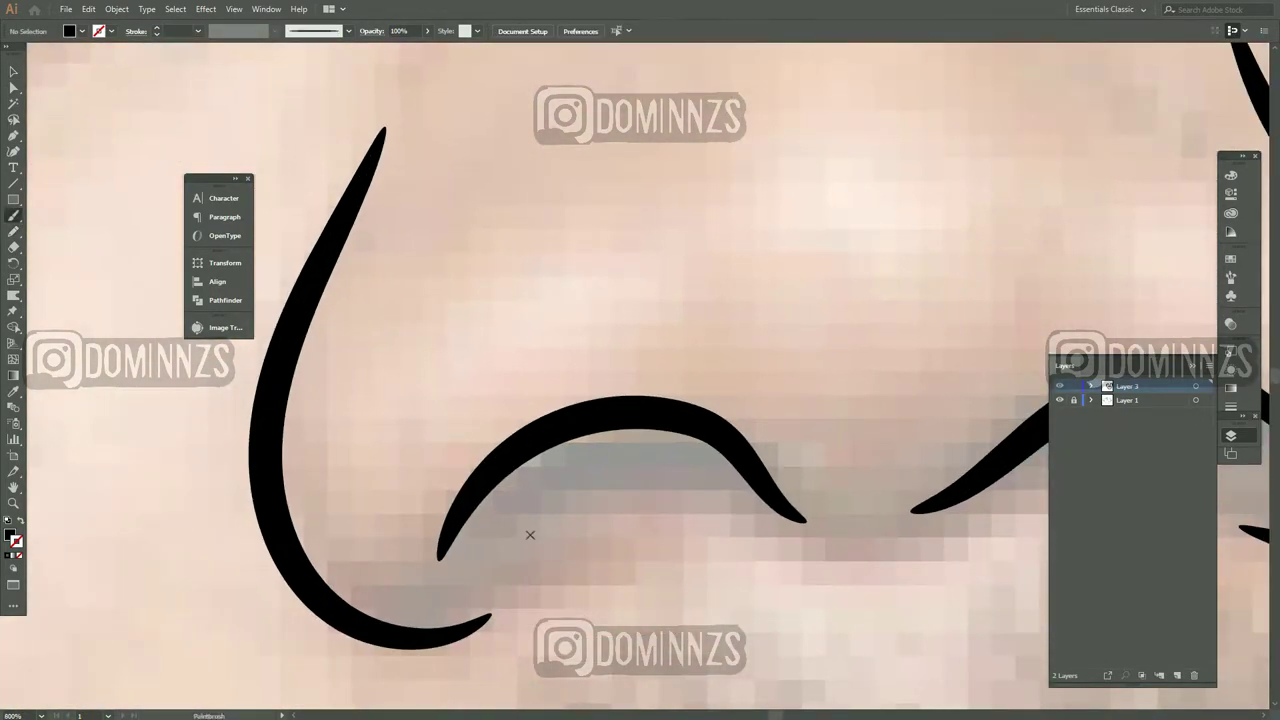
{"action": "mouse_move", "coordinate": [478, 498]}
{"action": "left_mouse_down"}
{"action": "mouse_move", "coordinate": [735, 460]}
{"action": "mouse_move", "coordinate": [490, 500]}
{"action": "left_mouse_up"}
Fill the right-side nostril with a solid black shape and deselect it
{"action": "scroll", "coordinate": [640, 480], "scroll_direction": "right", "scroll_amount": 5}
{"action": "mouse_move", "coordinate": [790, 478]}
{"action": "left_mouse_down"}
{"action": "mouse_move", "coordinate": [737, 471]}
{"action": "mouse_move", "coordinate": [650, 497]}
{"action": "left_mouse_up"}
{"action": "scroll", "coordinate": [650, 497], "scroll_direction": "right", "scroll_amount": 2}
{"action": "left_click", "coordinate": [663, 597], "text": "ctrl"}
Draw a spiky solid black Pencil accent around the right-side corner of the mouth
{"action": "scroll", "coordinate": [663, 597], "scroll_direction": "down", "scroll_amount": 2}
{"action": "scroll", "coordinate": [546, 527], "scroll_direction": "up", "scroll_amount": 3}
{"action": "key", "text": "n"}
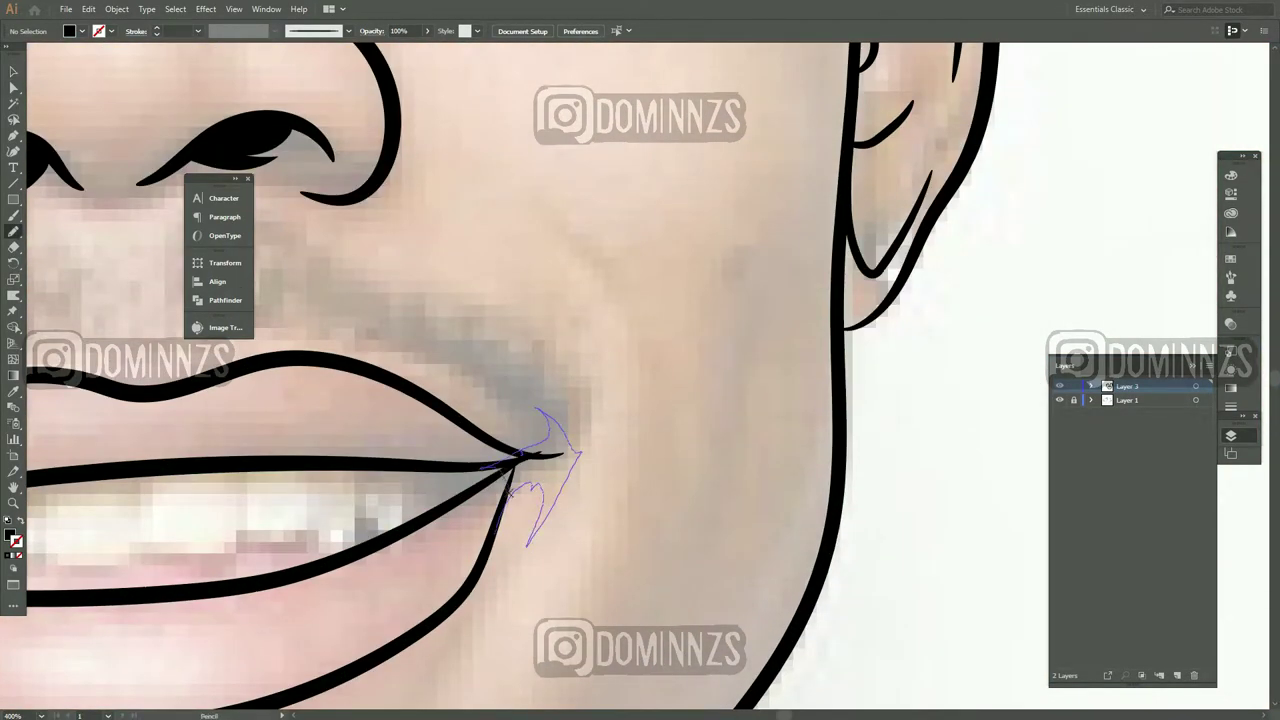
{"action": "left_click_drag", "start_coordinate": [527, 543], "coordinate": [580, 528]}
Draw a spiky solid black Pencil accent with a long downward tail at the left-side corner of the mouth
{"action": "scroll", "coordinate": [580, 528], "scroll_direction": "down", "scroll_amount": 3}
{"action": "scroll", "coordinate": [580, 528], "scroll_direction": "up", "scroll_amount": 4}
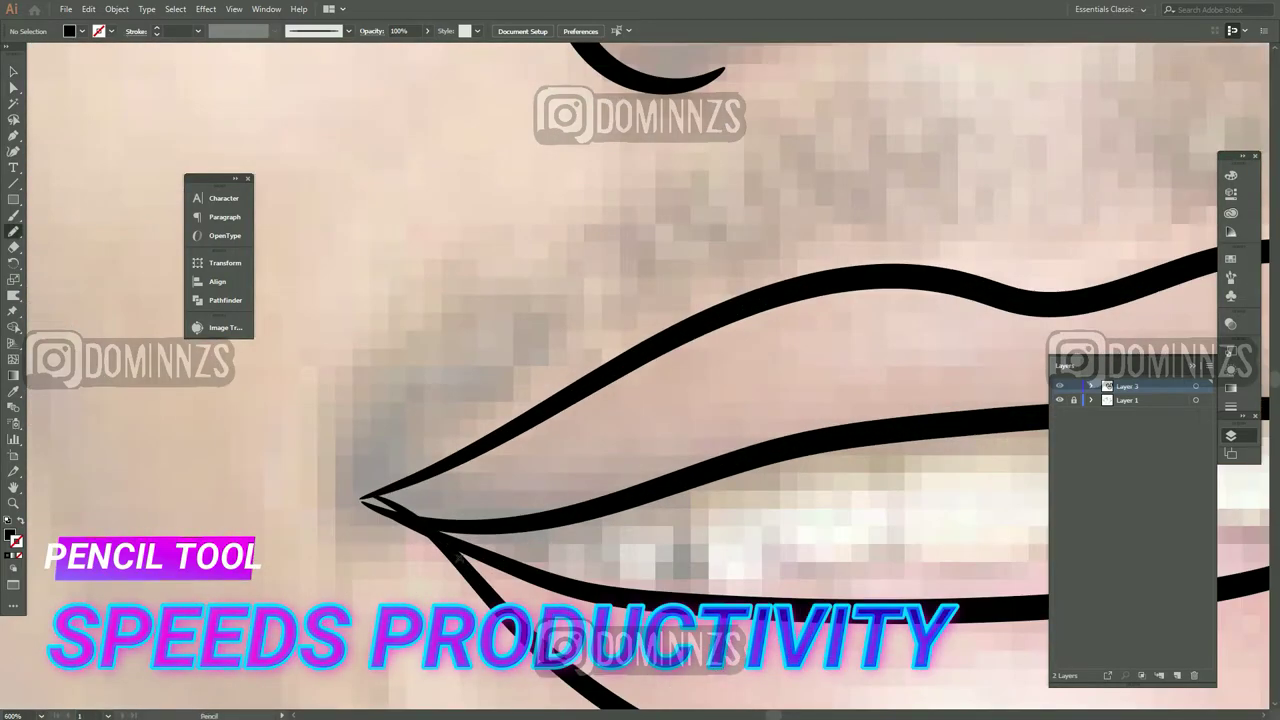
{"action": "scroll", "coordinate": [640, 400], "scroll_direction": "down", "scroll_amount": 3}
{"action": "scroll", "coordinate": [640, 400], "scroll_direction": "left", "scroll_amount": 2}
{"action": "left_click_drag", "start_coordinate": [507, 452], "coordinate": [423, 365]}
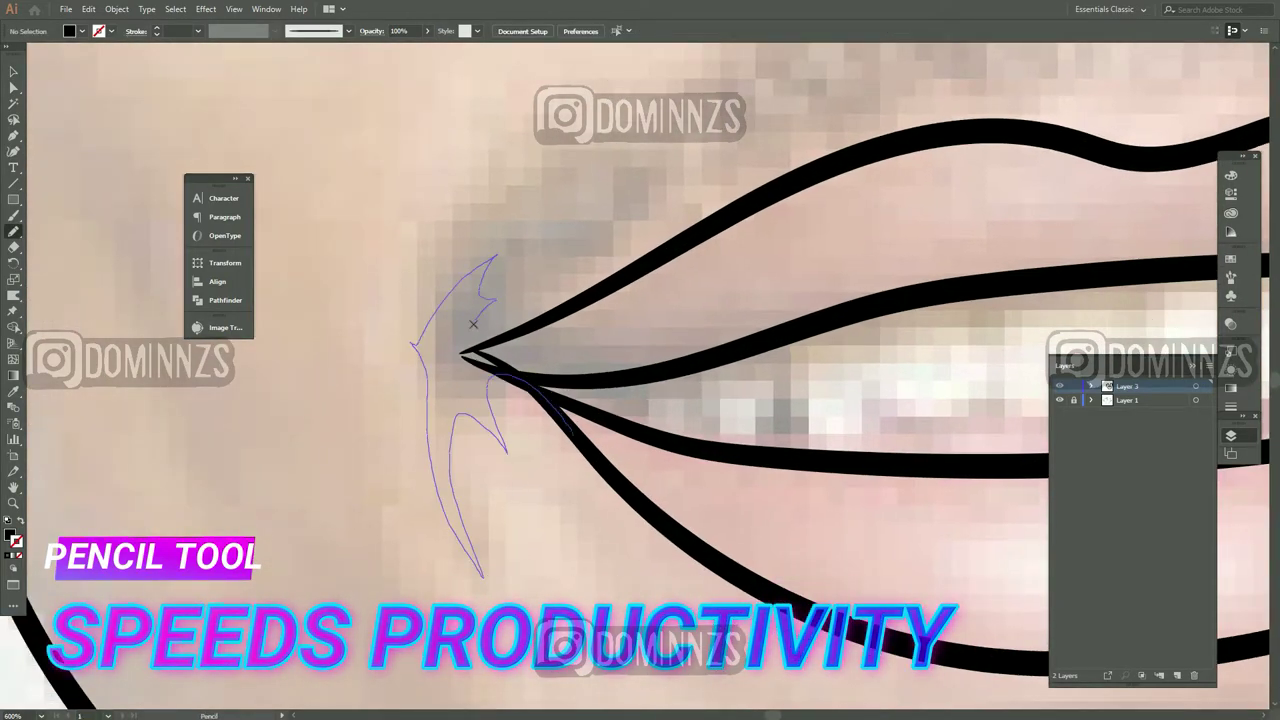
{"action": "left_click_drag", "start_coordinate": [473, 323], "coordinate": [482, 340]}
{"action": "key", "text": "v"}
{"action": "left_click", "coordinate": [757, 371]}
Trace the crown outline of the cap with a 2 pt black Paintbrush stroke and hide the layer list
{"action": "scroll", "coordinate": [757, 371], "scroll_direction": "down", "scroll_amount": 6}
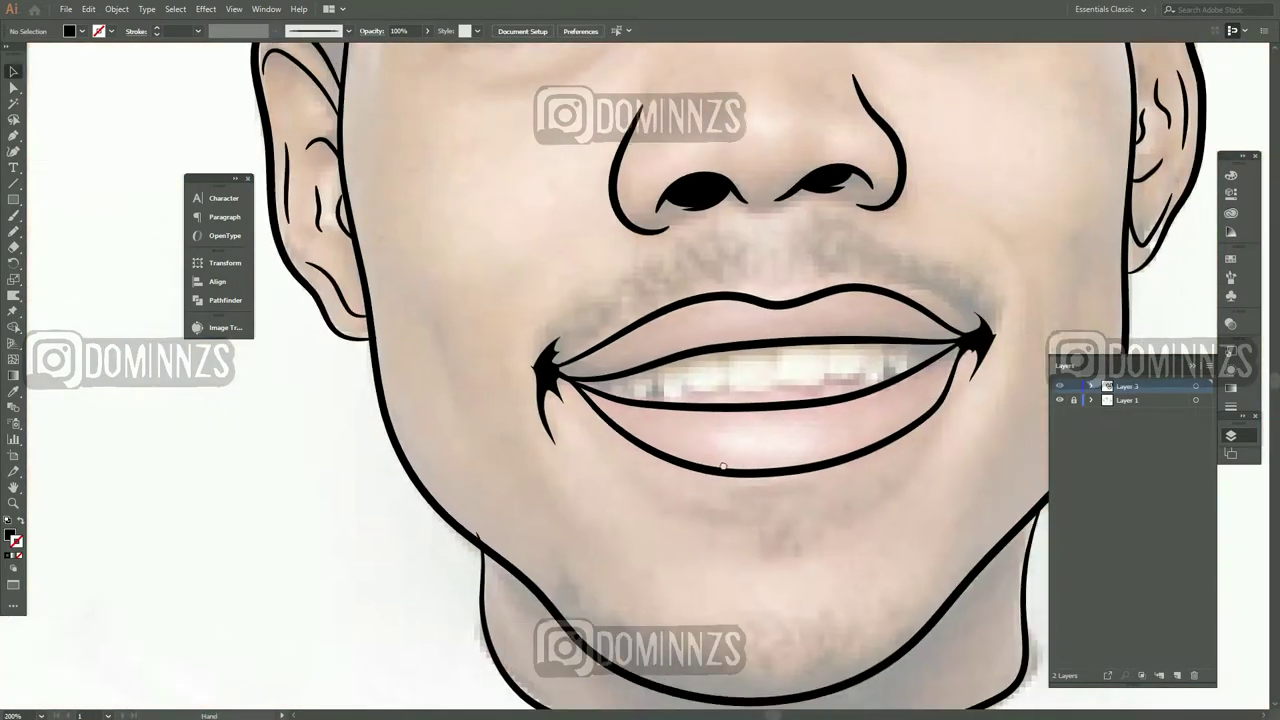
{"action": "scroll", "coordinate": [539, 341], "scroll_direction": "up", "scroll_amount": 3}
{"action": "scroll", "coordinate": [539, 341], "scroll_direction": "down", "scroll_amount": 3}
{"action": "scroll", "coordinate": [586, 451], "scroll_direction": "up", "scroll_amount": 5}
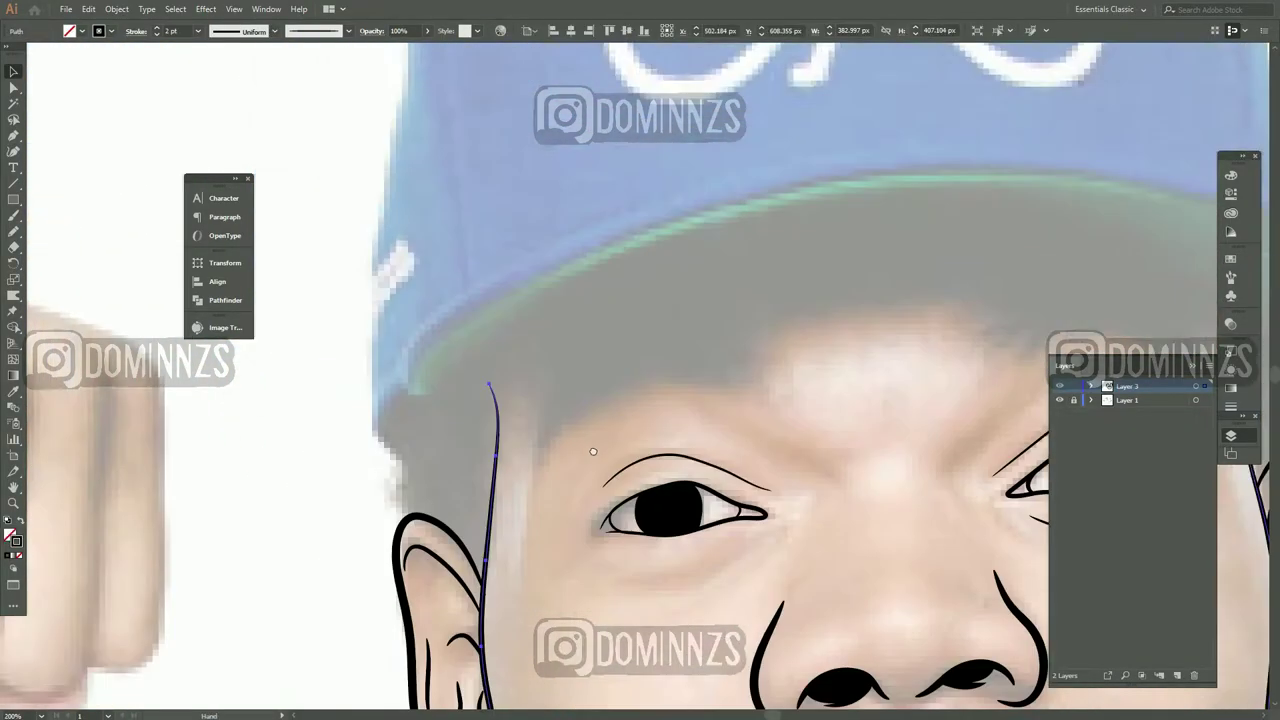
{"action": "scroll", "coordinate": [795, 518], "scroll_direction": "down", "scroll_amount": 5}
{"action": "key", "text": "b"}
{"action": "scroll", "coordinate": [793, 495], "scroll_direction": "up", "scroll_amount": 5}
{"action": "left_click_drag", "start_coordinate": [994, 368], "coordinate": [950, 180]}
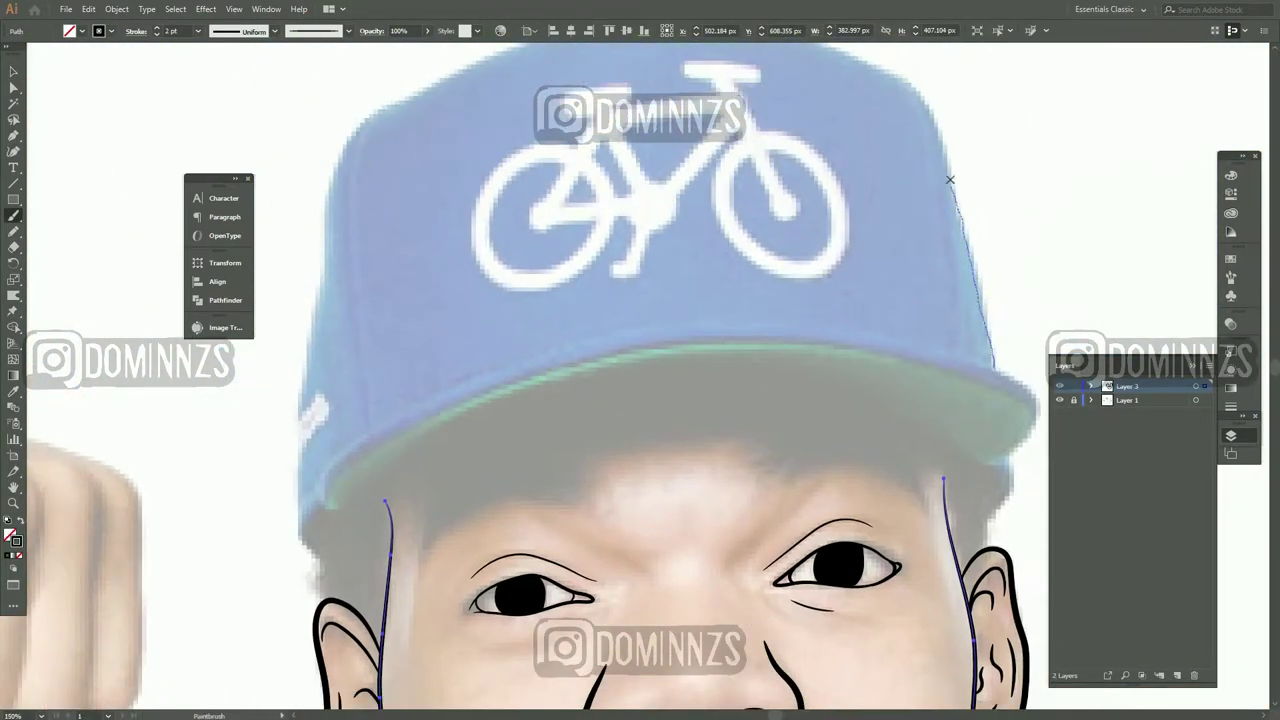
{"action": "mouse_move", "coordinate": [501, 52]}
{"action": "left_mouse_down"}
{"action": "mouse_move", "coordinate": [318, 300]}
{"action": "mouse_move", "coordinate": [295, 512]}
{"action": "left_mouse_up"}
{"action": "left_click_drag", "start_coordinate": [580, 465], "coordinate": [502, 388]}
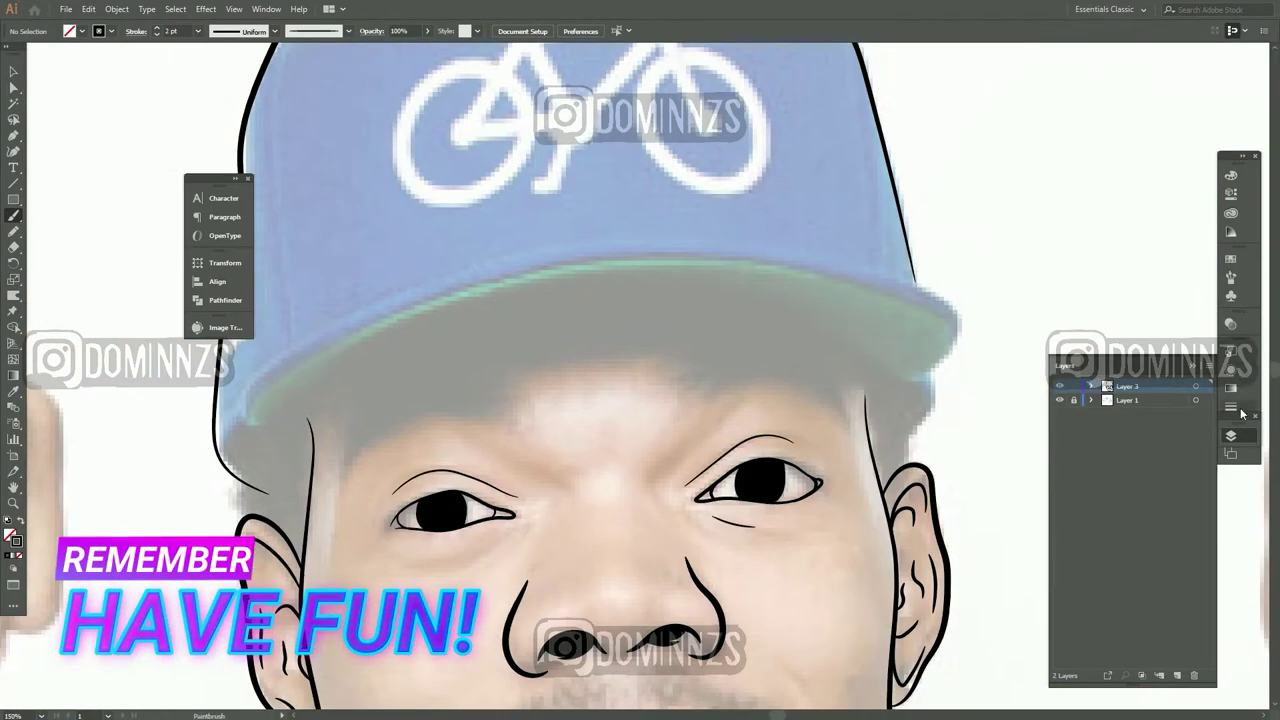
{"action": "left_click", "coordinate": [1231, 435]}
Try to trace the outer edge of the cap's brim in one stroke from its right-side tip
{"action": "left_click_drag", "start_coordinate": [897, 496], "coordinate": [760, 439]}
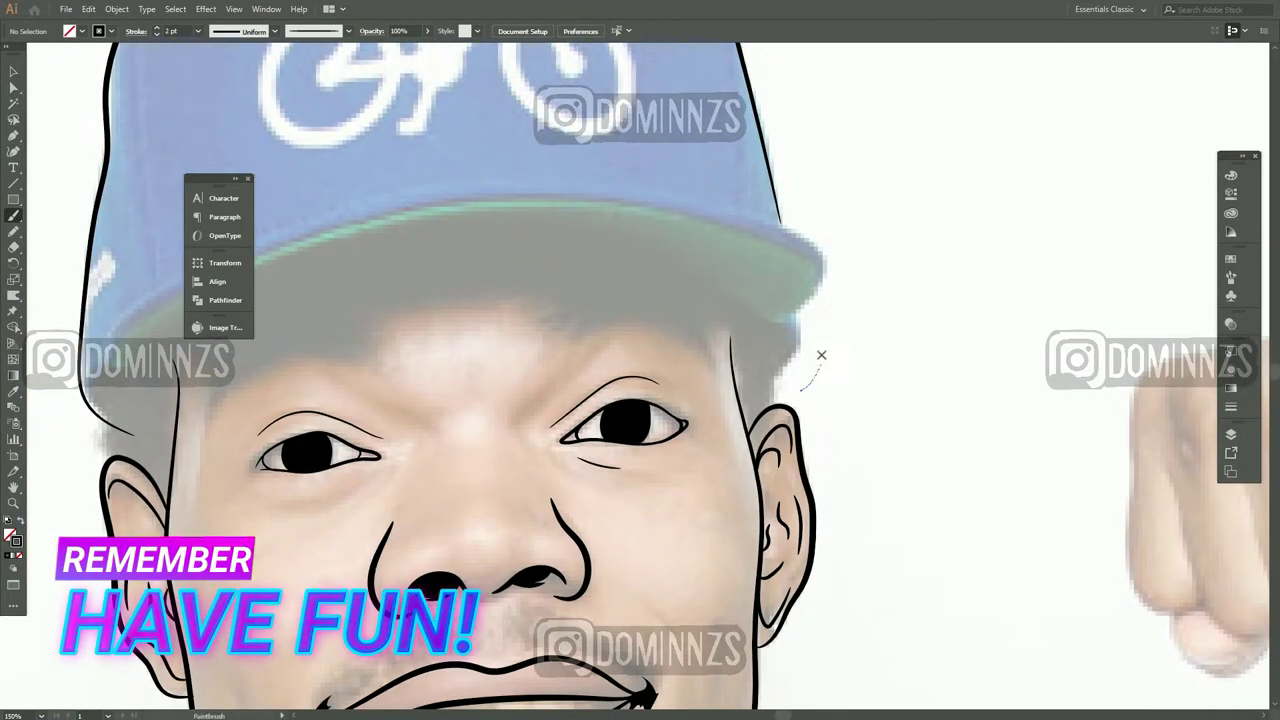
{"action": "scroll", "coordinate": [821, 355], "scroll_direction": "up", "scroll_amount": 3}
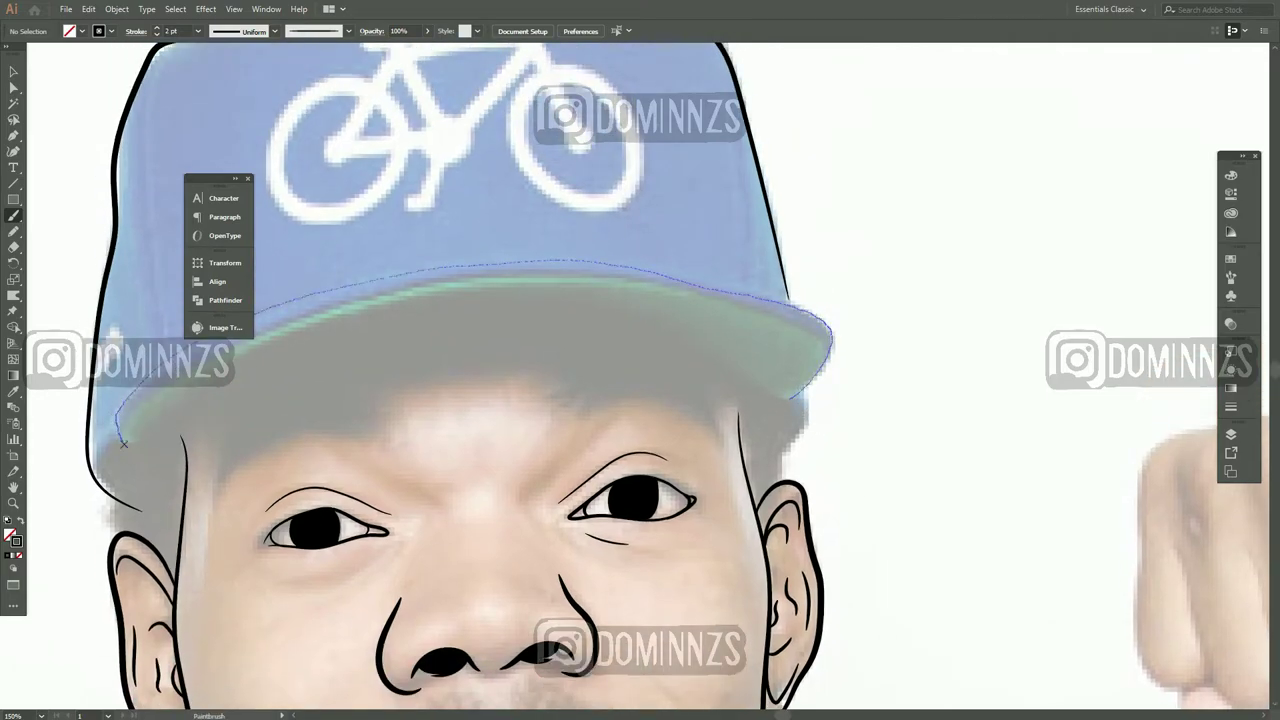
{"action": "key", "text": "ctrl+z"}
{"action": "mouse_move", "coordinate": [790, 397]}
{"action": "left_mouse_down"}
{"action": "mouse_move", "coordinate": [651, 271]}
{"action": "mouse_move", "coordinate": [821, 317]}
{"action": "left_mouse_up"}
{"action": "key", "text": "ctrl+z"}
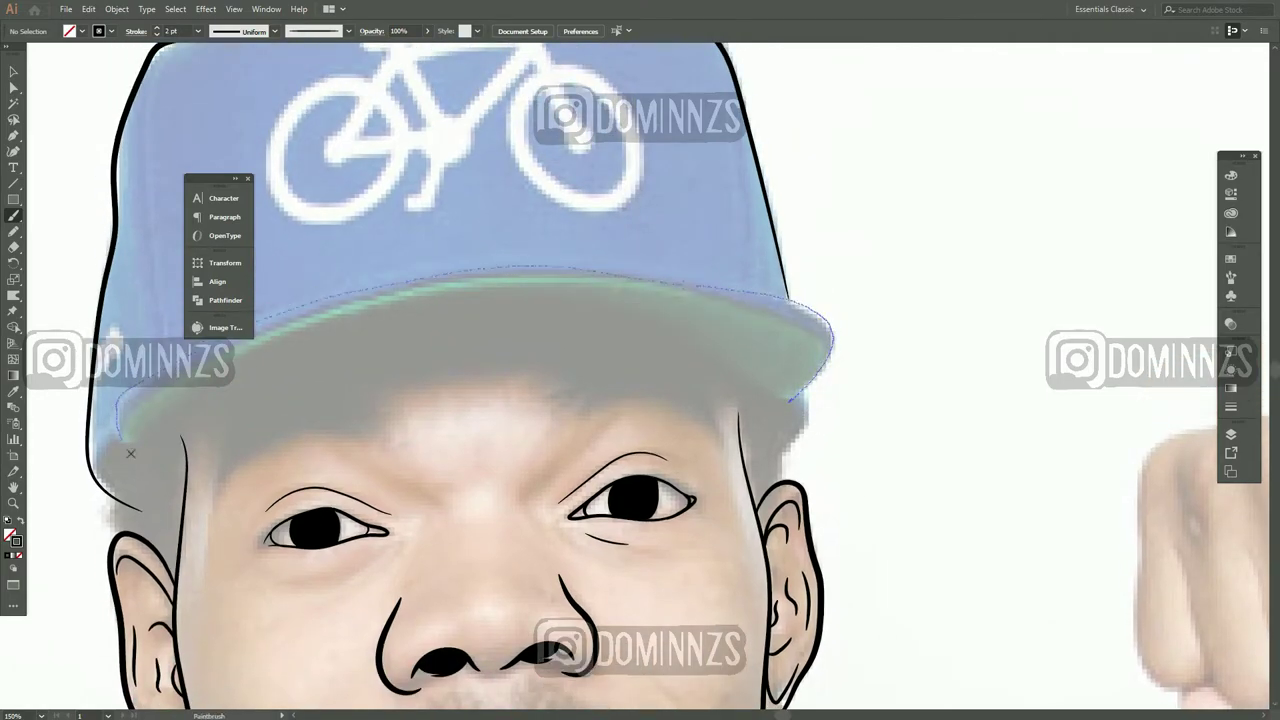
{"action": "left_click_drag", "start_coordinate": [120, 436], "coordinate": [118, 436]}
{"action": "key", "text": "ctrl+0"}
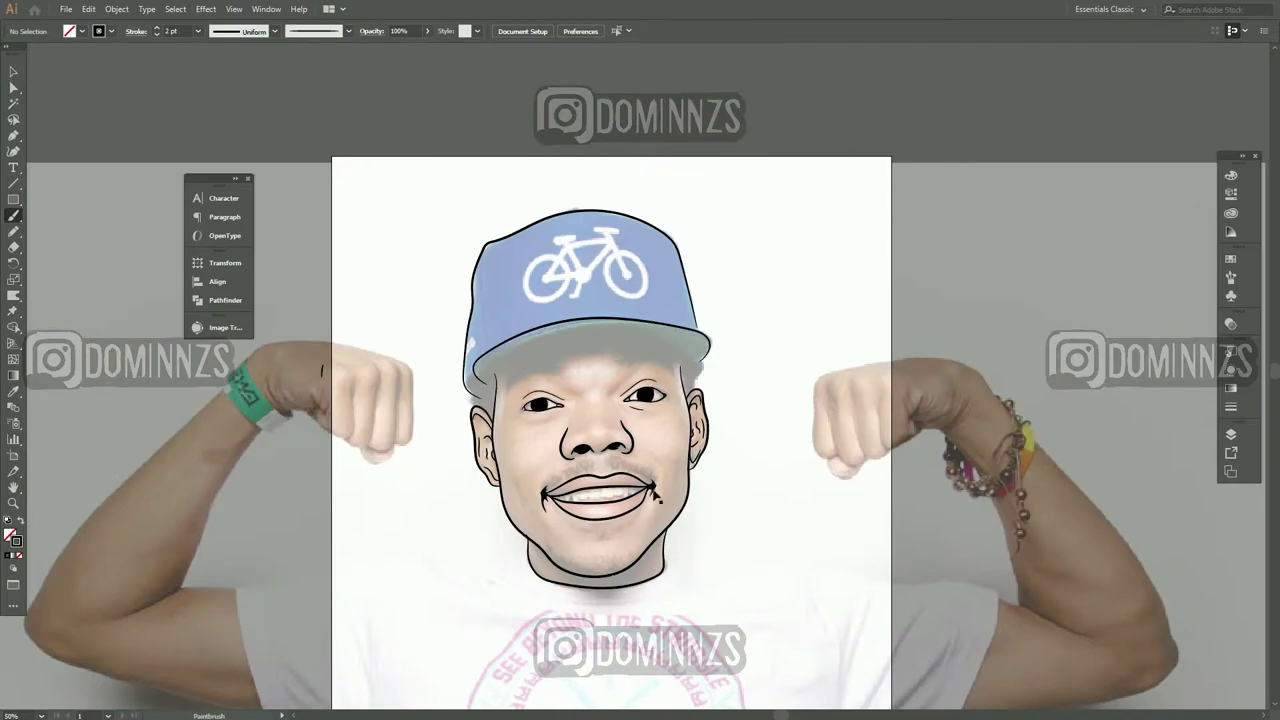
Trace the outer edge of the cap's brim and the parallel inner edge line just below it with 2 pt Paintbrush strokes
{"action": "key", "text": "ctrl+plus"}
{"action": "key", "text": "ctrl+plus"}
{"action": "key", "text": "ctrl+plus"}
{"action": "key", "text": "ctrl+plus"}
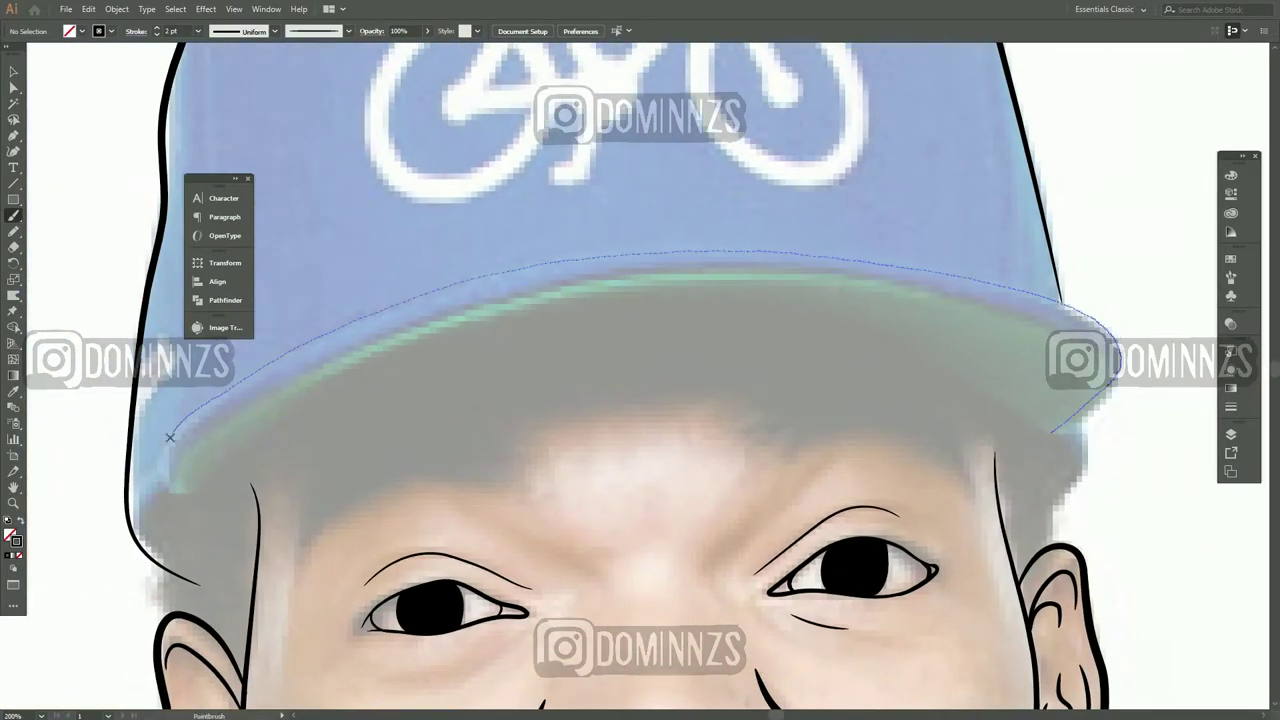
{"action": "left_click_drag", "start_coordinate": [170, 437], "coordinate": [206, 498]}
{"action": "left_click_drag", "start_coordinate": [987, 308], "coordinate": [1105, 372]}
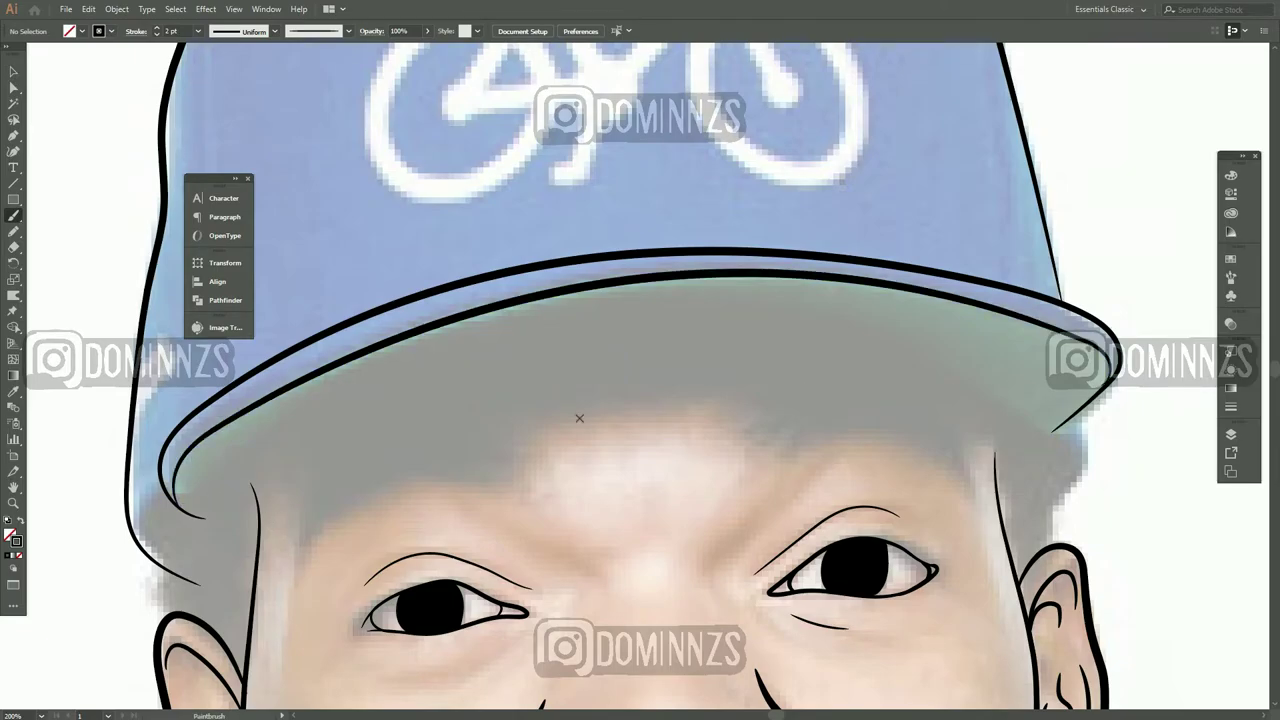
Draw a double-lined block letter D with a slanted gap at its lower corner over the bicycle logo on the cap
{"action": "scroll", "coordinate": [640, 400], "scroll_direction": "down", "scroll_amount": 3}
{"action": "scroll", "coordinate": [591, 410], "scroll_direction": "up", "scroll_amount": 5}
{"action": "scroll", "coordinate": [591, 410], "scroll_direction": "up", "scroll_amount": 1}
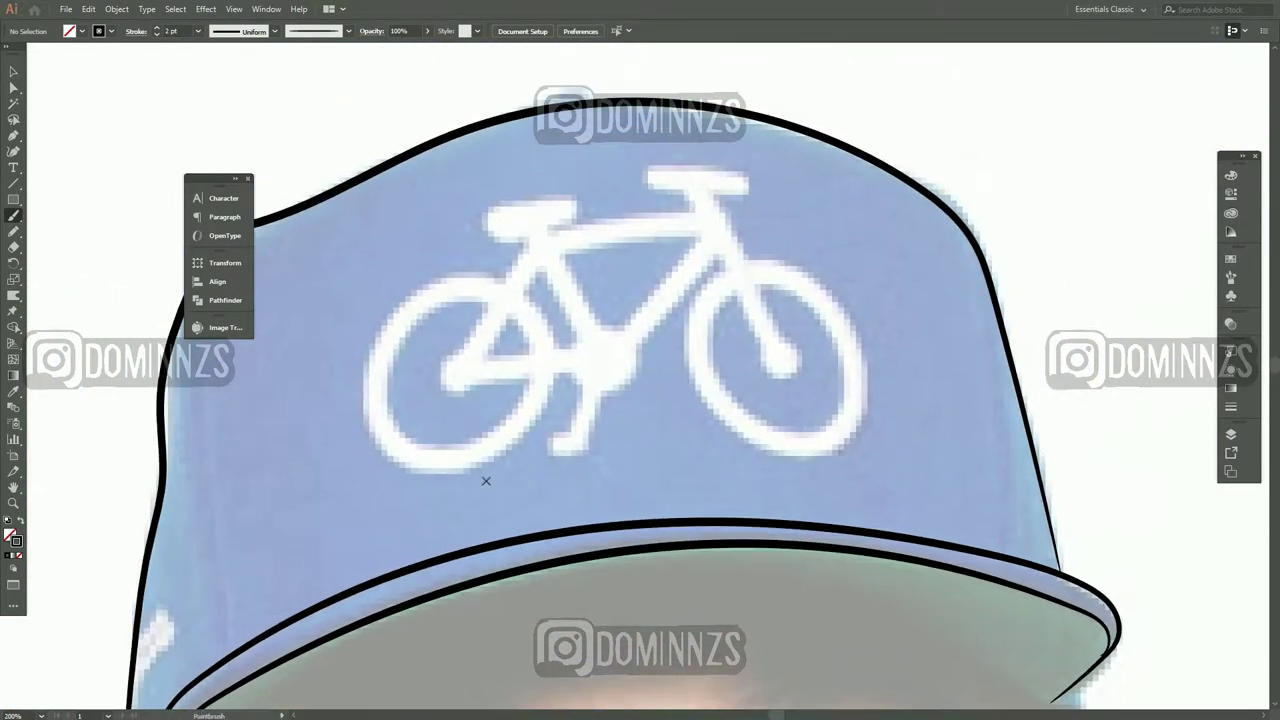
{"action": "left_click_drag", "start_coordinate": [429, 243], "coordinate": [488, 500]}
{"action": "key", "text": "ctrl+z"}
{"action": "left_click_drag", "start_coordinate": [436, 205], "coordinate": [492, 498]}
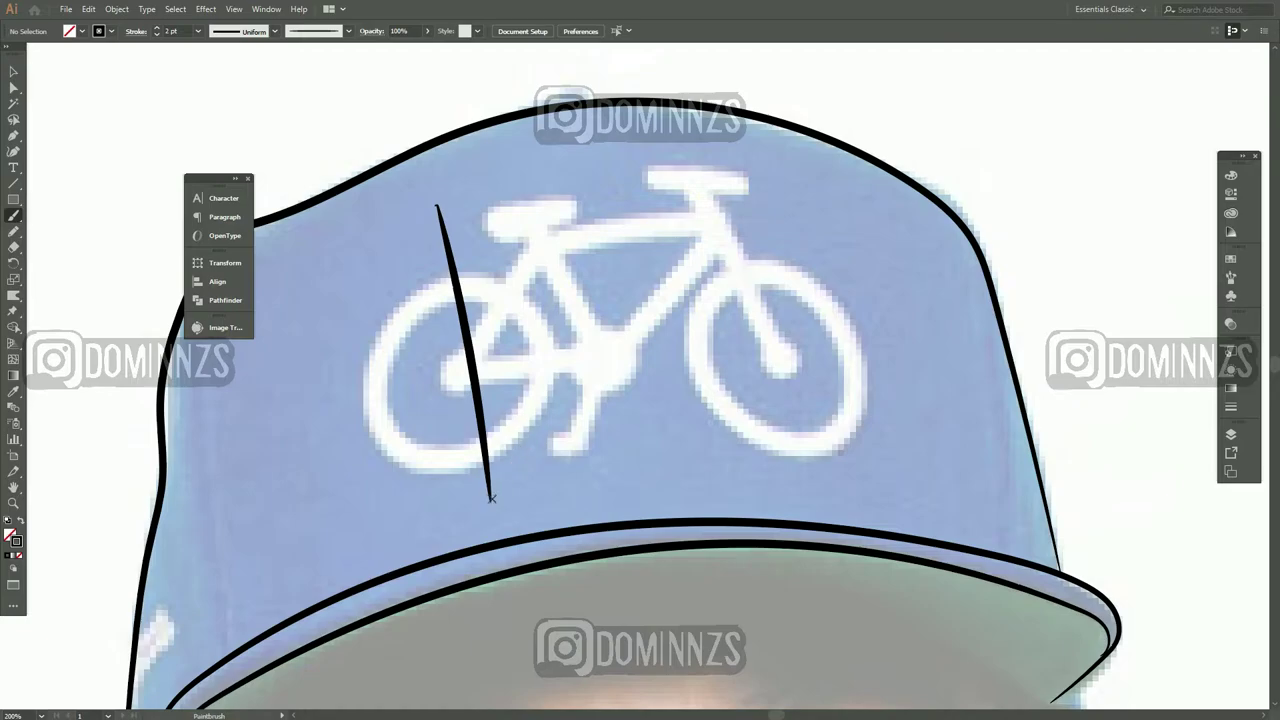
{"action": "left_click_drag", "start_coordinate": [519, 437], "coordinate": [527, 425]}
{"action": "mouse_move", "coordinate": [522, 430]}
{"action": "left_mouse_down"}
{"action": "mouse_move", "coordinate": [490, 250]}
{"action": "mouse_move", "coordinate": [770, 350]}
{"action": "mouse_move", "coordinate": [565, 425]}
{"action": "mouse_move", "coordinate": [760, 418]}
{"action": "mouse_move", "coordinate": [650, 180]}
{"action": "mouse_move", "coordinate": [450, 225]}
{"action": "left_mouse_up"}
Select the strokes of the letter D, move them slightly right and rotate them a little clockwise on the cap front
{"action": "key", "text": "ctrl+minus"}
{"action": "key", "text": "ctrl+minus"}
{"action": "key", "text": "ctrl+minus"}
{"action": "key", "text": "ctrl+plus"}
{"action": "key", "text": "ctrl+plus"}
{"action": "key", "text": "ctrl+plus"}
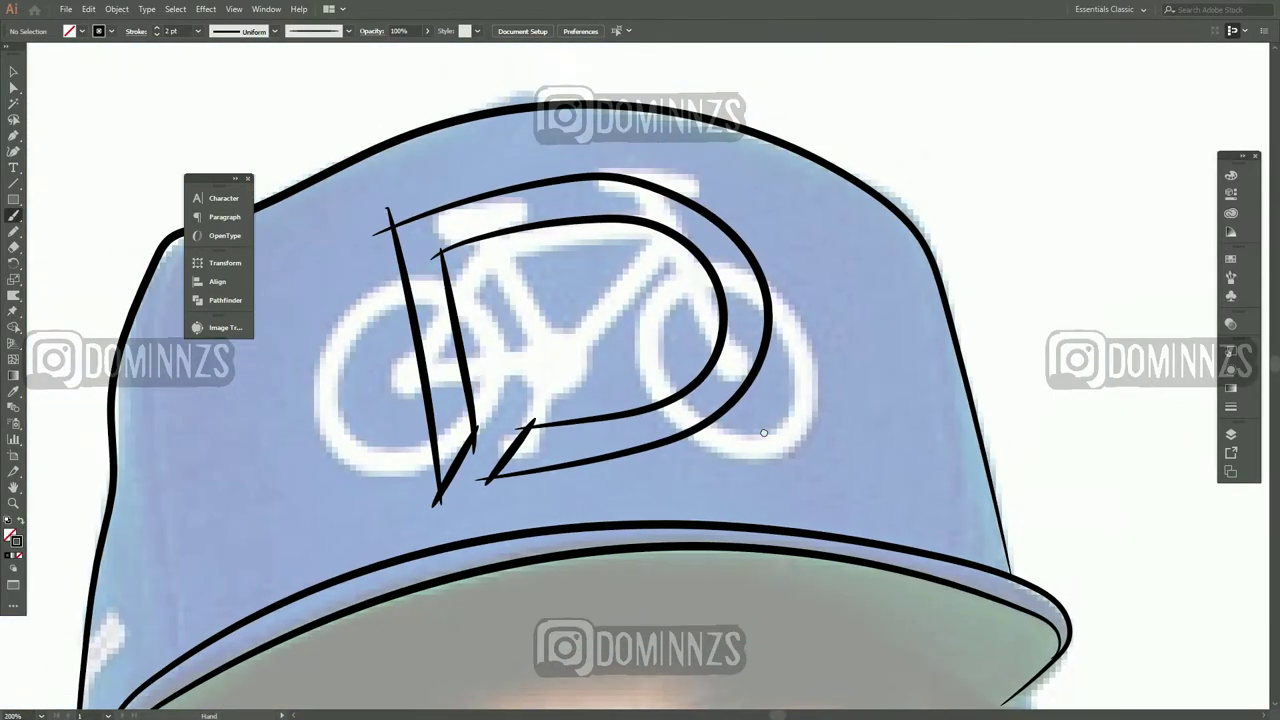
{"action": "key", "text": "v"}
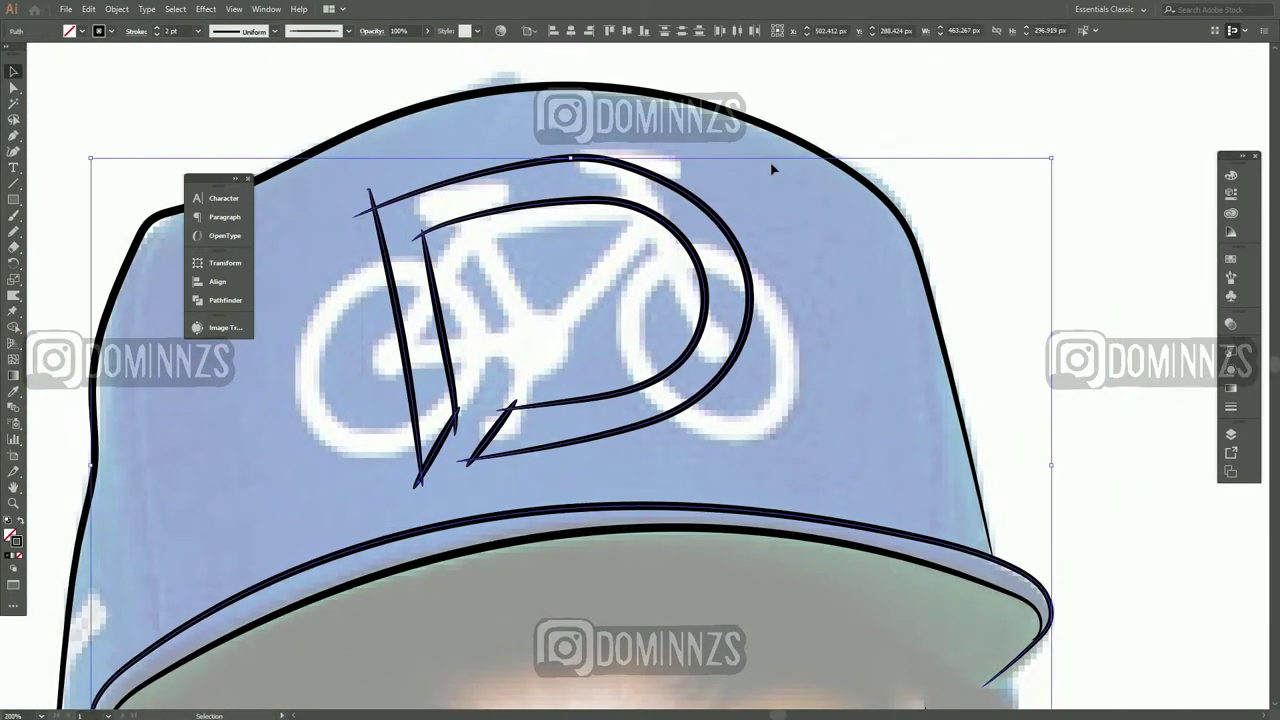
{"action": "left_click_drag", "start_coordinate": [495, 378], "coordinate": [352, 183]}
{"action": "mouse_move", "coordinate": [640, 430]}
{"action": "left_mouse_down"}
{"action": "mouse_move", "coordinate": [680, 423]}
{"action": "mouse_move", "coordinate": [678, 402]}
{"action": "left_mouse_up"}
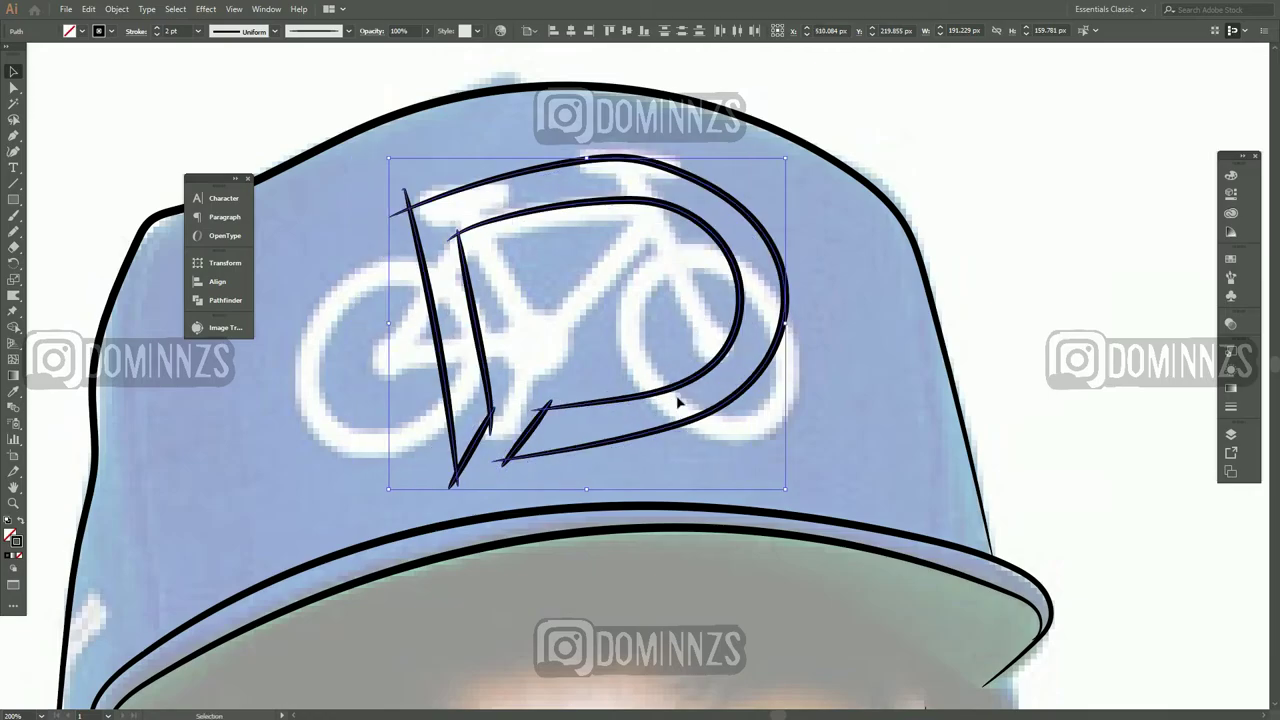
{"action": "left_click_drag", "start_coordinate": [790, 493], "coordinate": [786, 491]}
{"action": "left_click", "coordinate": [836, 413]}
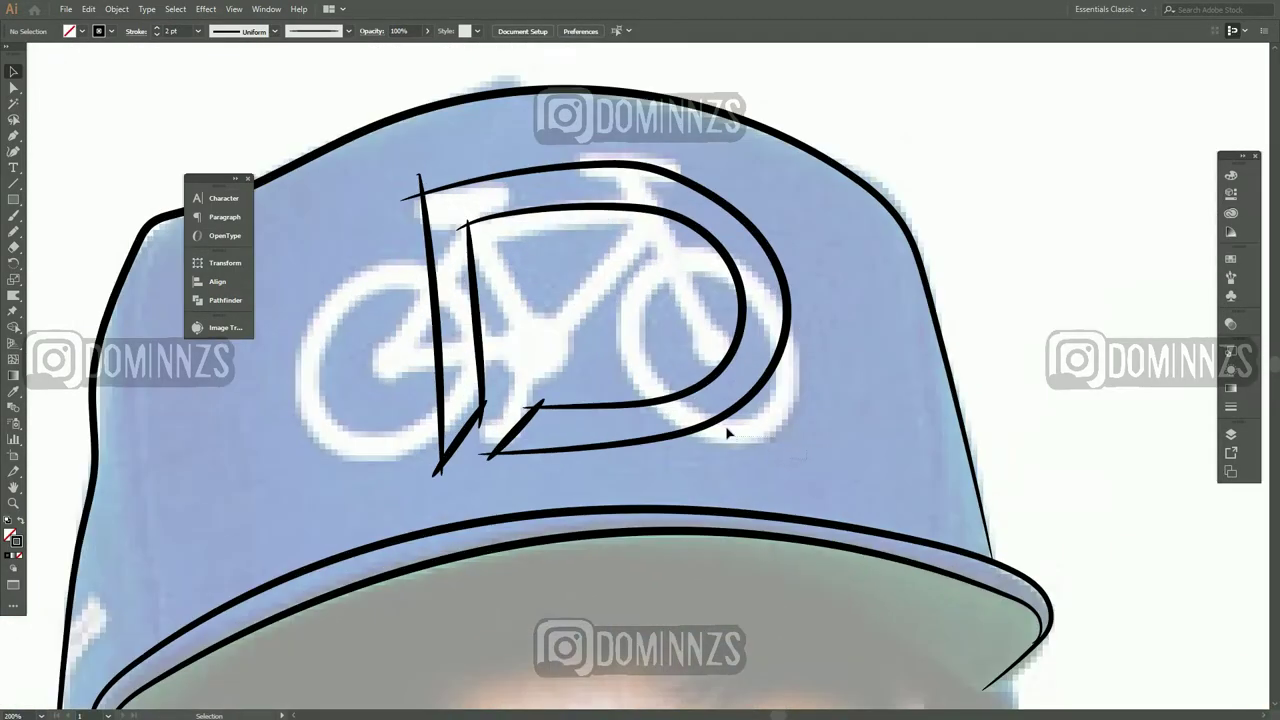
{"action": "left_click", "coordinate": [728, 433]}
{"action": "left_click", "coordinate": [842, 418]}
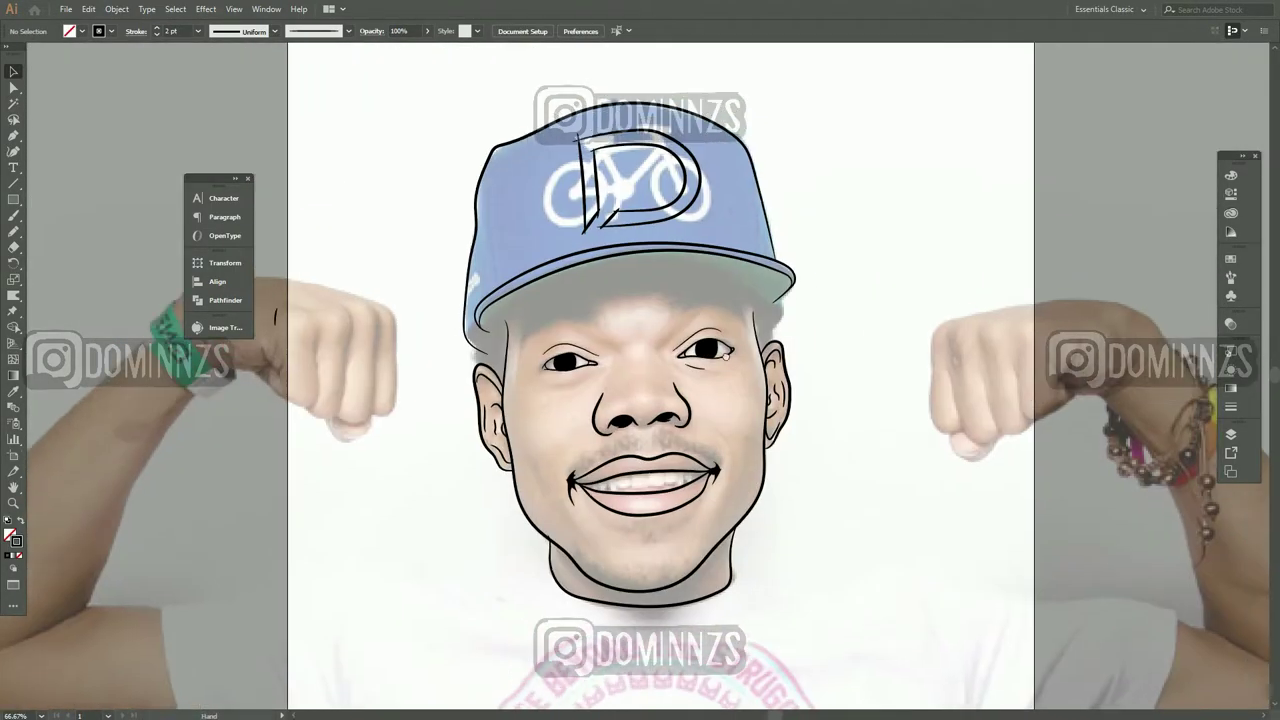
Set the Paintbrush stroke to 0.5 pt and draw the dividing lines and curved lower edges of the upper teeth
{"action": "scroll", "coordinate": [622, 390], "scroll_direction": "up", "scroll_amount": 4}
{"action": "key", "text": "b"}
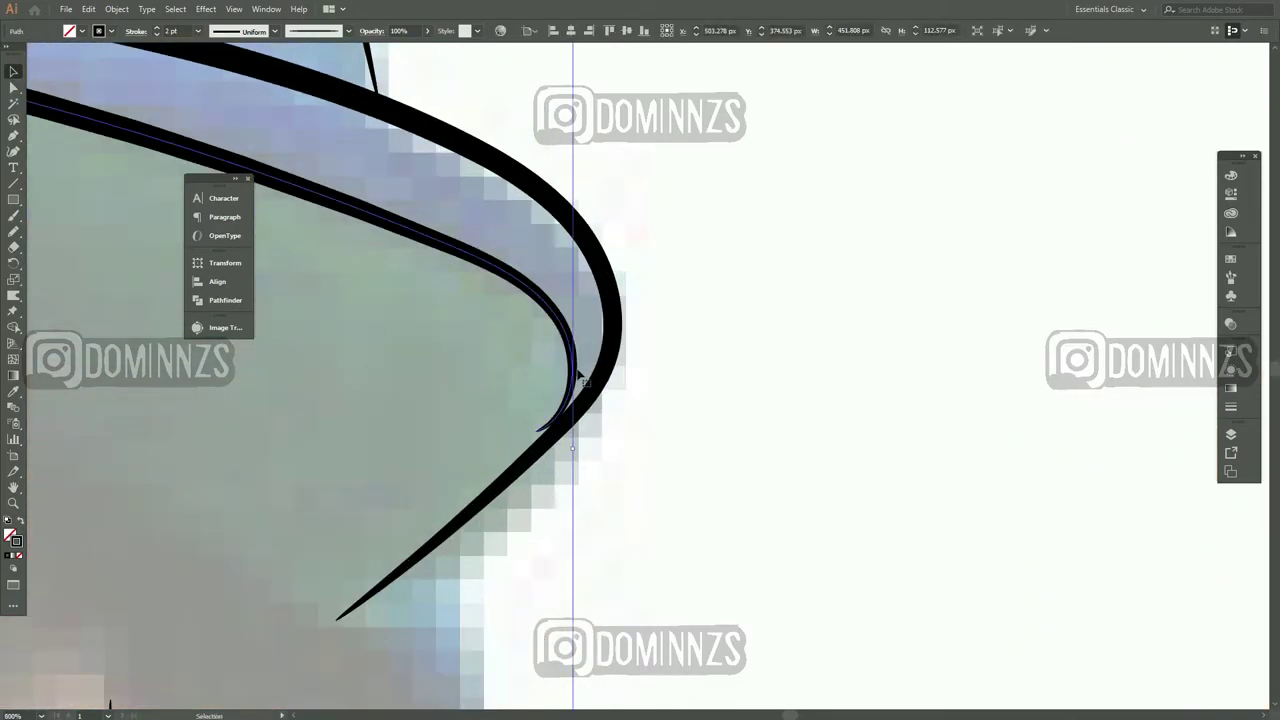
{"action": "scroll", "coordinate": [448, 461], "scroll_direction": "down", "scroll_amount": 6}
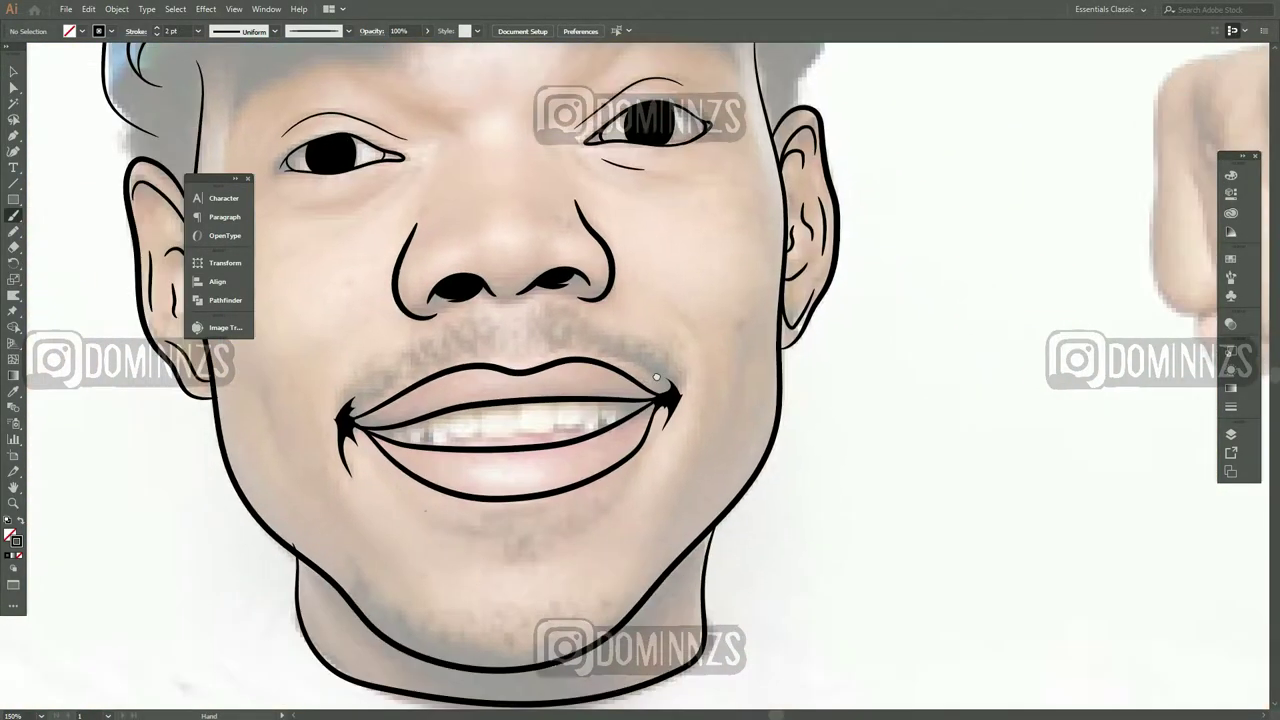
{"action": "scroll", "coordinate": [656, 377], "scroll_direction": "up", "scroll_amount": 2}
{"action": "left_click", "coordinate": [197, 31]}
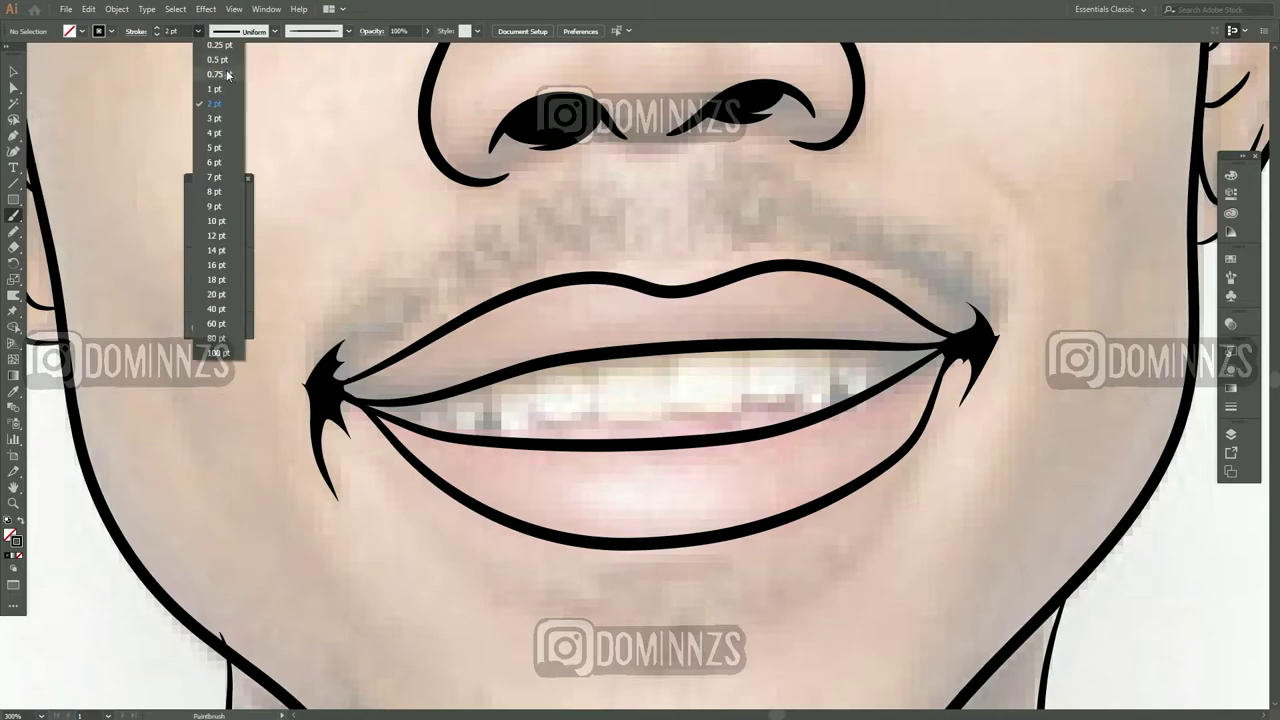
{"action": "left_click", "coordinate": [210, 60]}
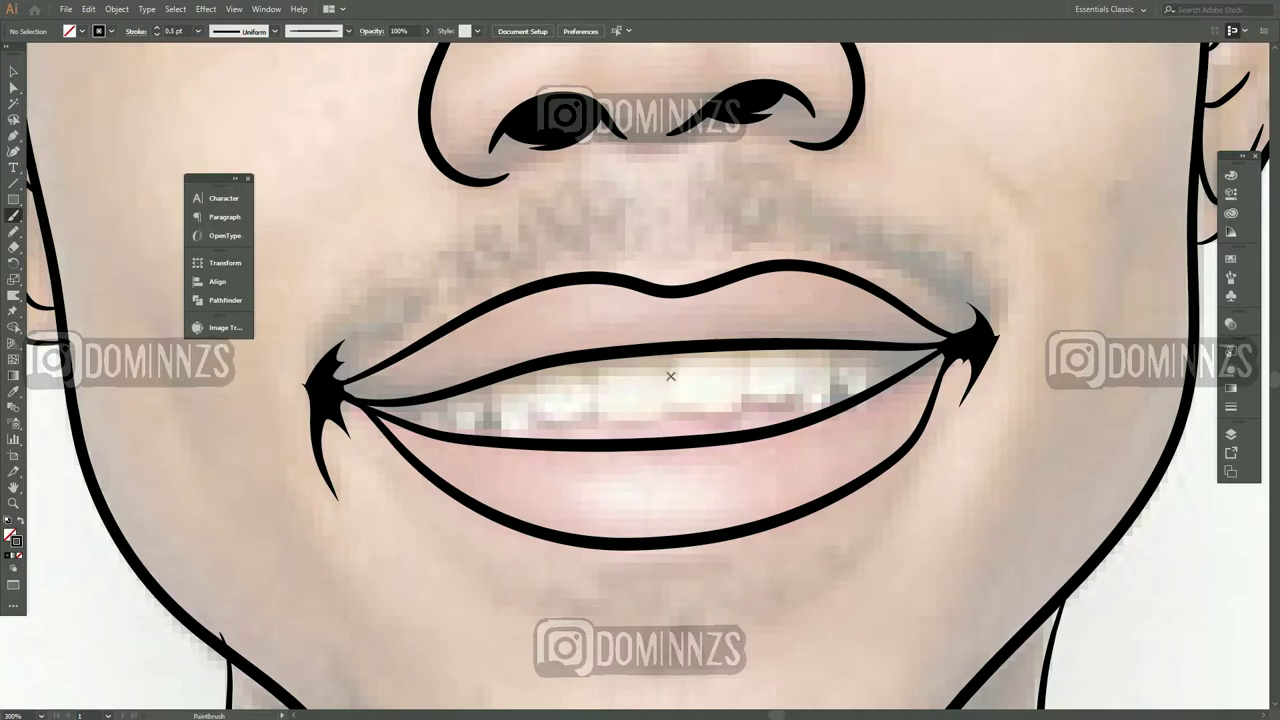
{"action": "mouse_move", "coordinate": [673, 399]}
{"action": "left_mouse_down"}
{"action": "mouse_move", "coordinate": [596, 382]}
{"action": "mouse_move", "coordinate": [671, 385]}
{"action": "mouse_move", "coordinate": [666, 417]}
{"action": "mouse_move", "coordinate": [594, 386]}
{"action": "left_mouse_up"}
{"action": "key", "text": "ctrl+z"}
{"action": "key", "text": "ctrl+z"}
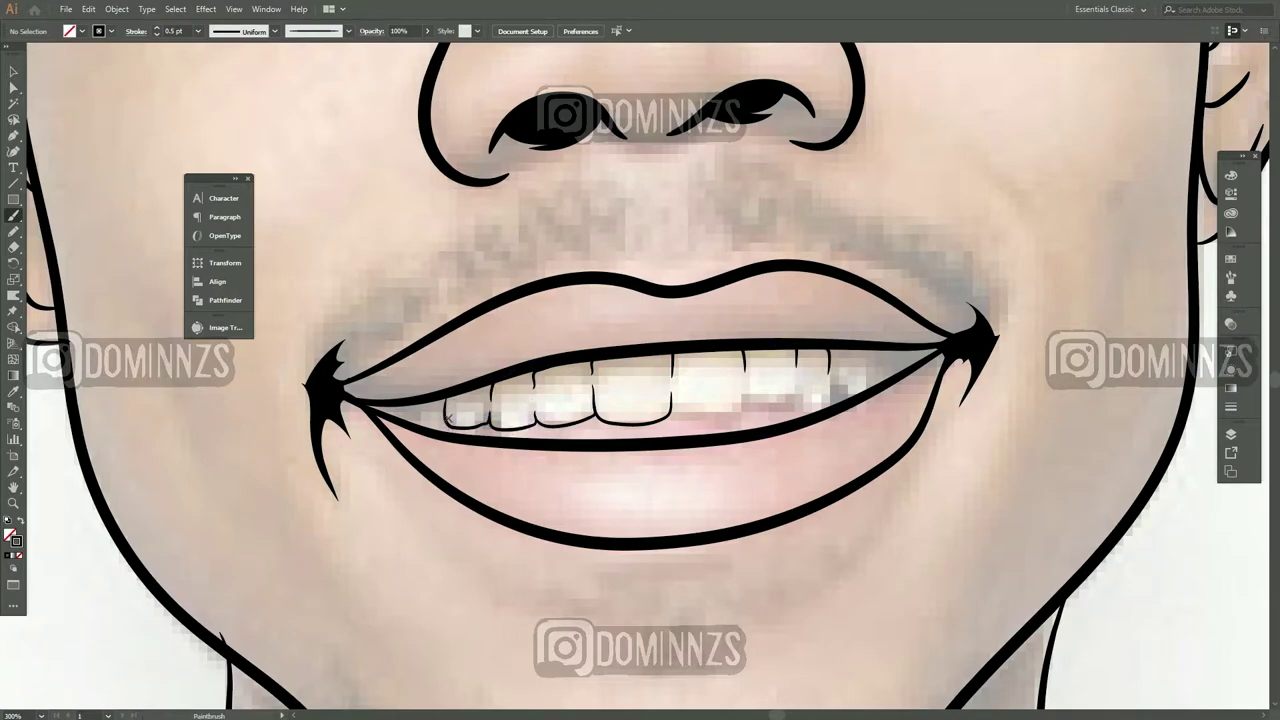
{"action": "left_click_drag", "start_coordinate": [694, 417], "coordinate": [745, 396]}
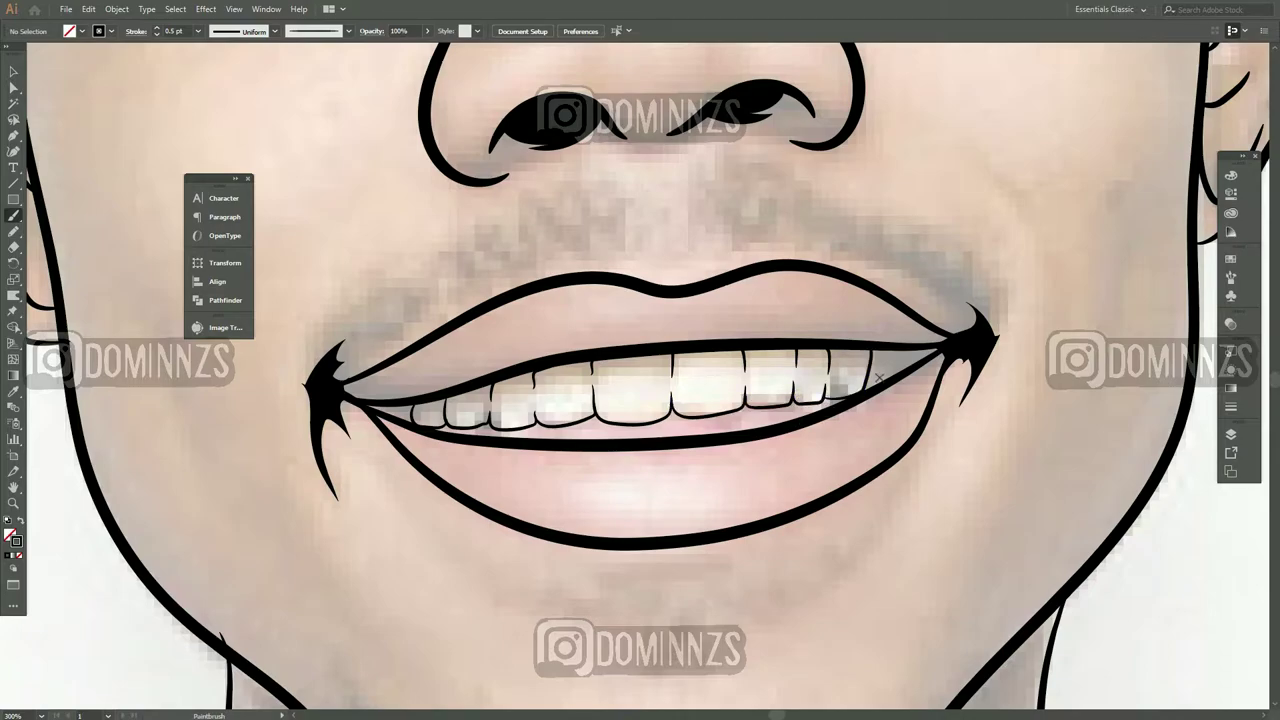
Draw the left-side eyebrow with the Pencil as a jagged, solid black shape with no stroke
{"action": "scroll", "coordinate": [792, 428], "scroll_direction": "down", "scroll_amount": 5}
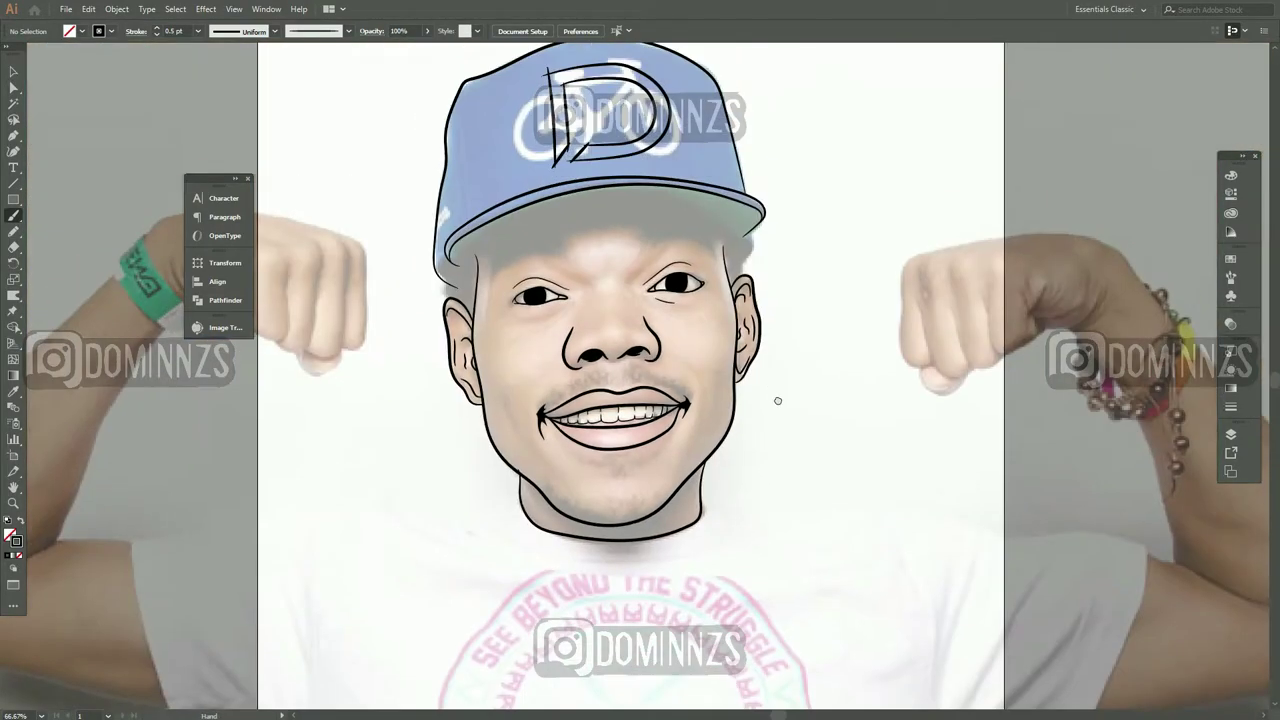
{"action": "key", "text": "n"}
{"action": "scroll", "coordinate": [737, 485], "scroll_direction": "up", "scroll_amount": 2}
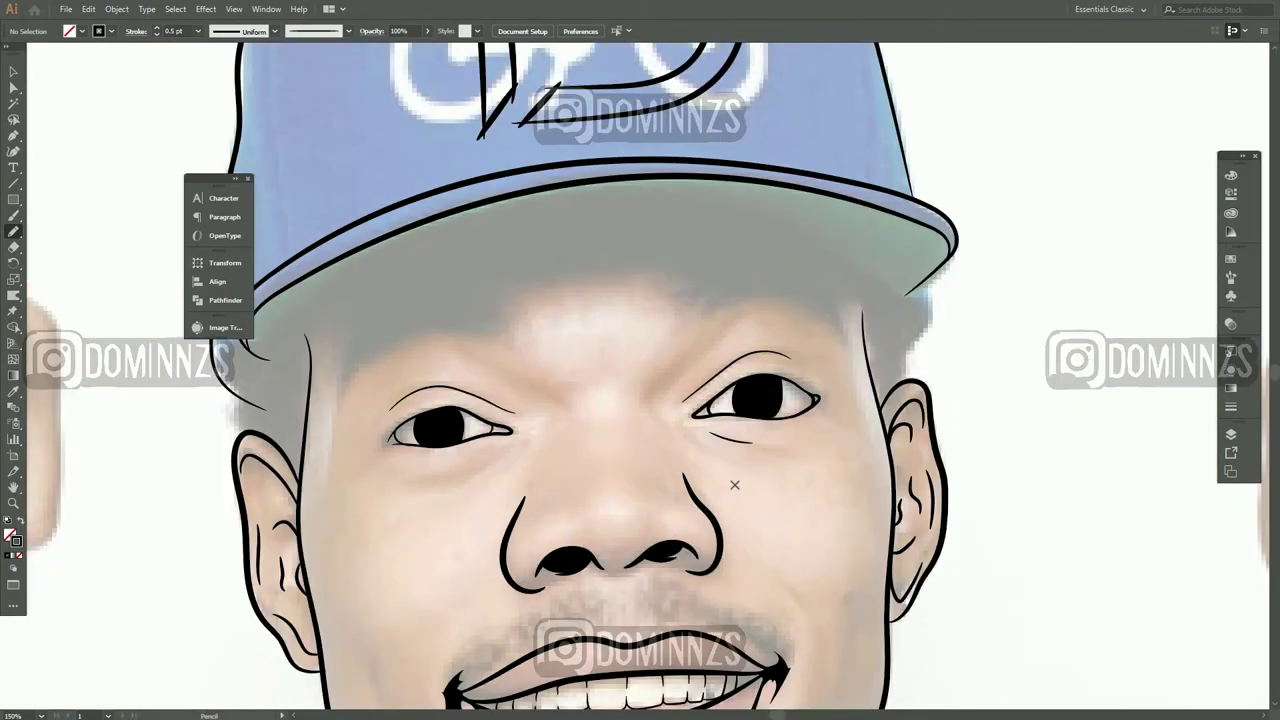
{"action": "scroll", "coordinate": [743, 251], "scroll_direction": "down", "scroll_amount": 3}
{"action": "scroll", "coordinate": [635, 330], "scroll_direction": "up", "scroll_amount": 2}
{"action": "scroll", "coordinate": [635, 330], "scroll_direction": "left", "scroll_amount": 1}
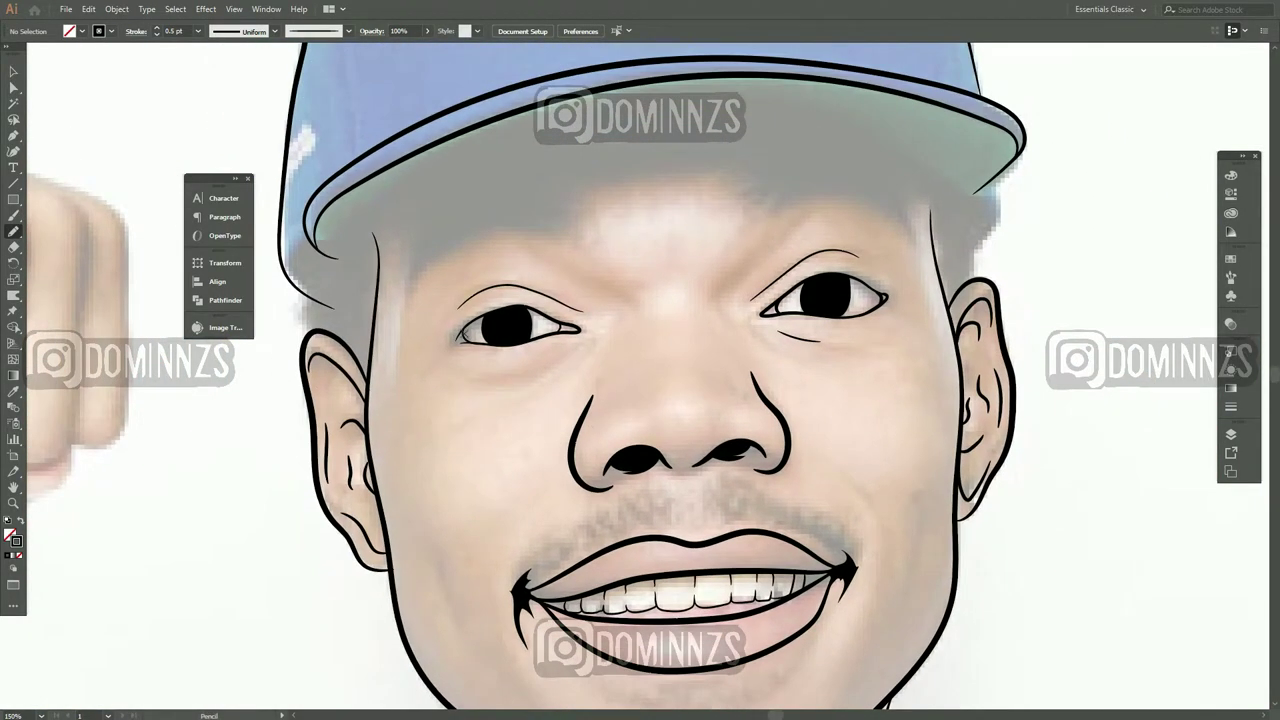
{"action": "scroll", "coordinate": [420, 420], "scroll_direction": "up", "scroll_amount": 1}
{"action": "scroll", "coordinate": [420, 420], "scroll_direction": "up", "scroll_amount": 1}
{"action": "mouse_move", "coordinate": [390, 448]}
{"action": "left_mouse_down"}
{"action": "mouse_move", "coordinate": [453, 385]}
{"action": "mouse_move", "coordinate": [389, 446]}
{"action": "left_mouse_up"}
{"action": "key", "text": "shift+x"}
{"action": "scroll", "coordinate": [885, 403], "scroll_direction": "right", "scroll_amount": 3}
{"action": "scroll", "coordinate": [885, 403], "scroll_direction": "up", "scroll_amount": 1}
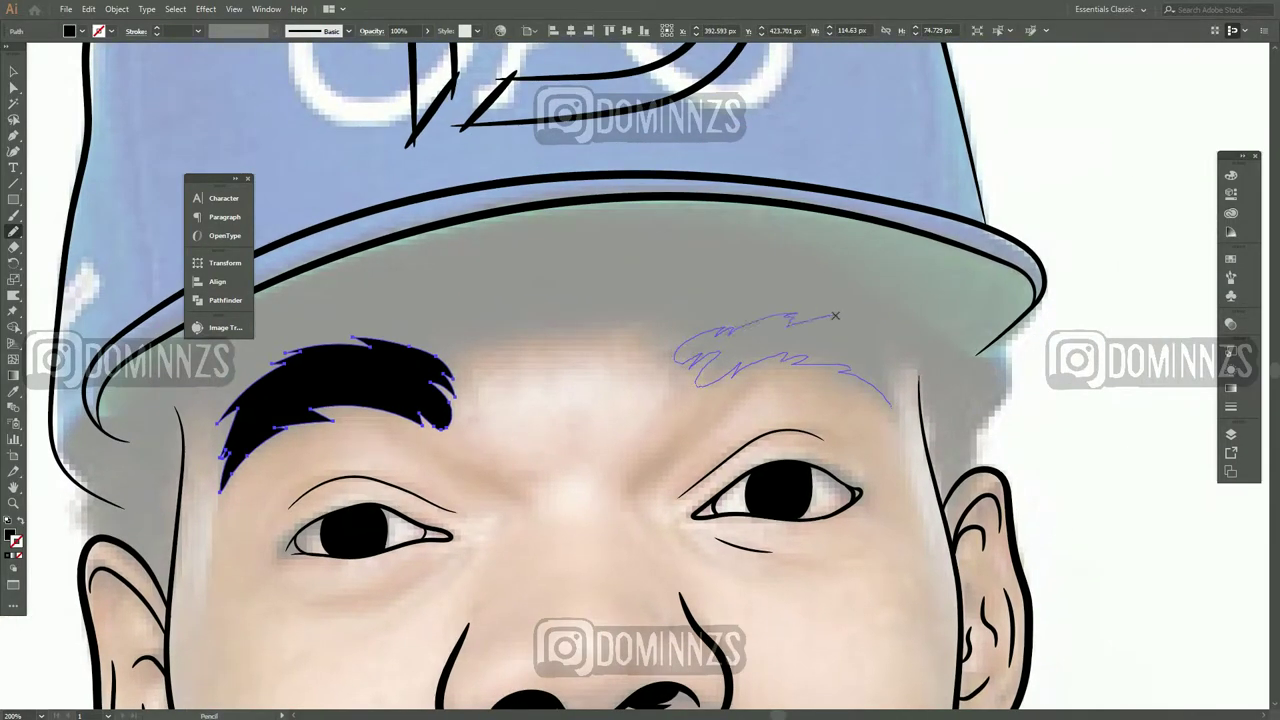
{"action": "left_click_drag", "start_coordinate": [835, 316], "coordinate": [898, 410]}
{"action": "left_click_drag", "start_coordinate": [773, 427], "coordinate": [723, 382]}
{"action": "key", "text": "ctrl+z"}
{"action": "left_click_drag", "start_coordinate": [629, 314], "coordinate": [620, 282]}
{"action": "key", "text": "ctrl+z"}
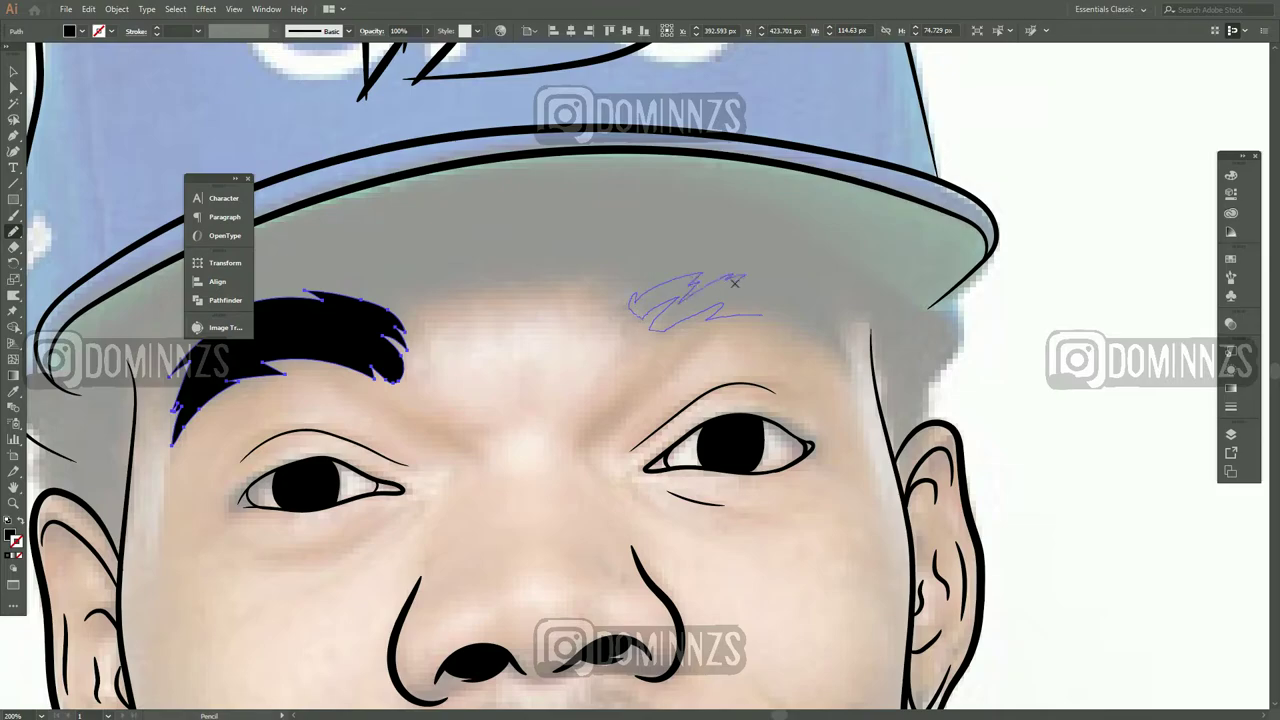
Draw the right-side eyebrow as a jagged solid Pencil shape and replace the left-side eyebrow with a redrawn, more pointed one
{"action": "mouse_move", "coordinate": [829, 355]}
{"action": "left_mouse_down"}
{"action": "mouse_move", "coordinate": [792, 319]}
{"action": "mouse_move", "coordinate": [633, 364]}
{"action": "mouse_move", "coordinate": [721, 300]}
{"action": "left_mouse_up"}
{"action": "key", "text": "v"}
{"action": "left_click_drag", "start_coordinate": [509, 274], "coordinate": [262, 427]}
{"action": "left_click_drag", "start_coordinate": [402, 338], "coordinate": [479, 362]}
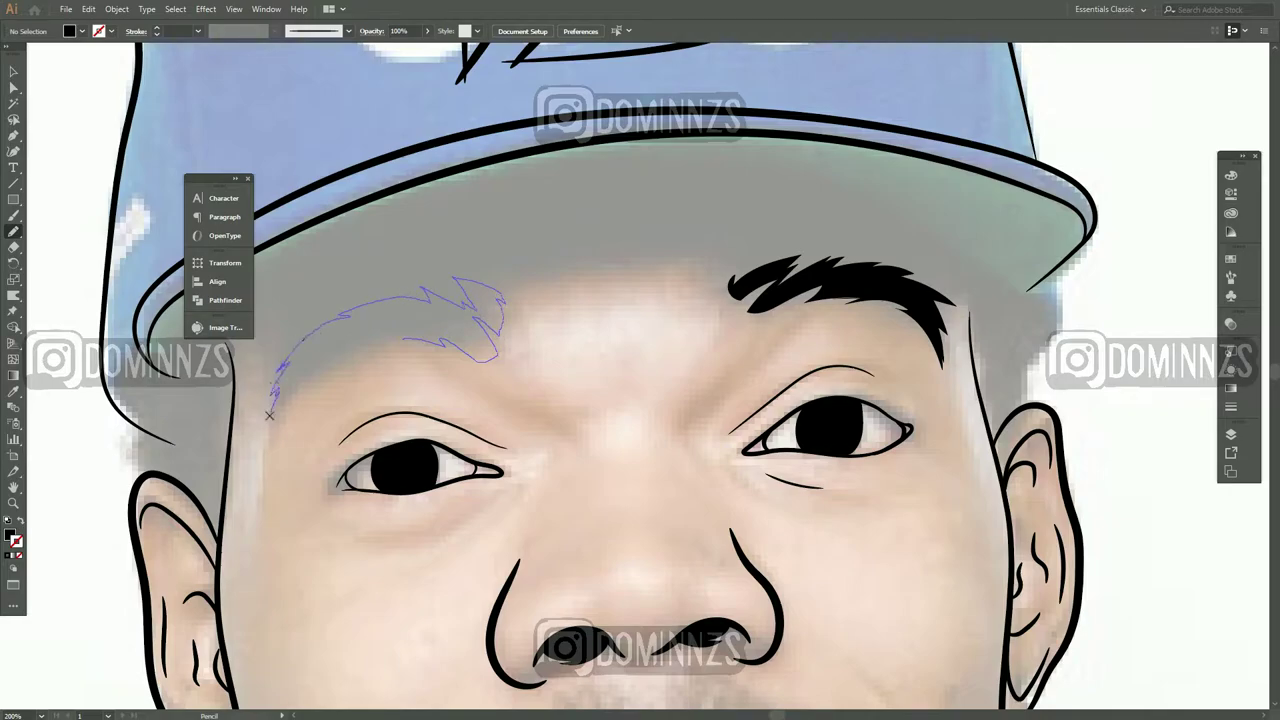
{"action": "left_click_drag", "start_coordinate": [327, 368], "coordinate": [345, 358]}
{"action": "scroll", "coordinate": [400, 340], "scroll_direction": "down", "scroll_amount": 3}
{"action": "scroll", "coordinate": [400, 340], "scroll_direction": "left", "scroll_amount": 4}
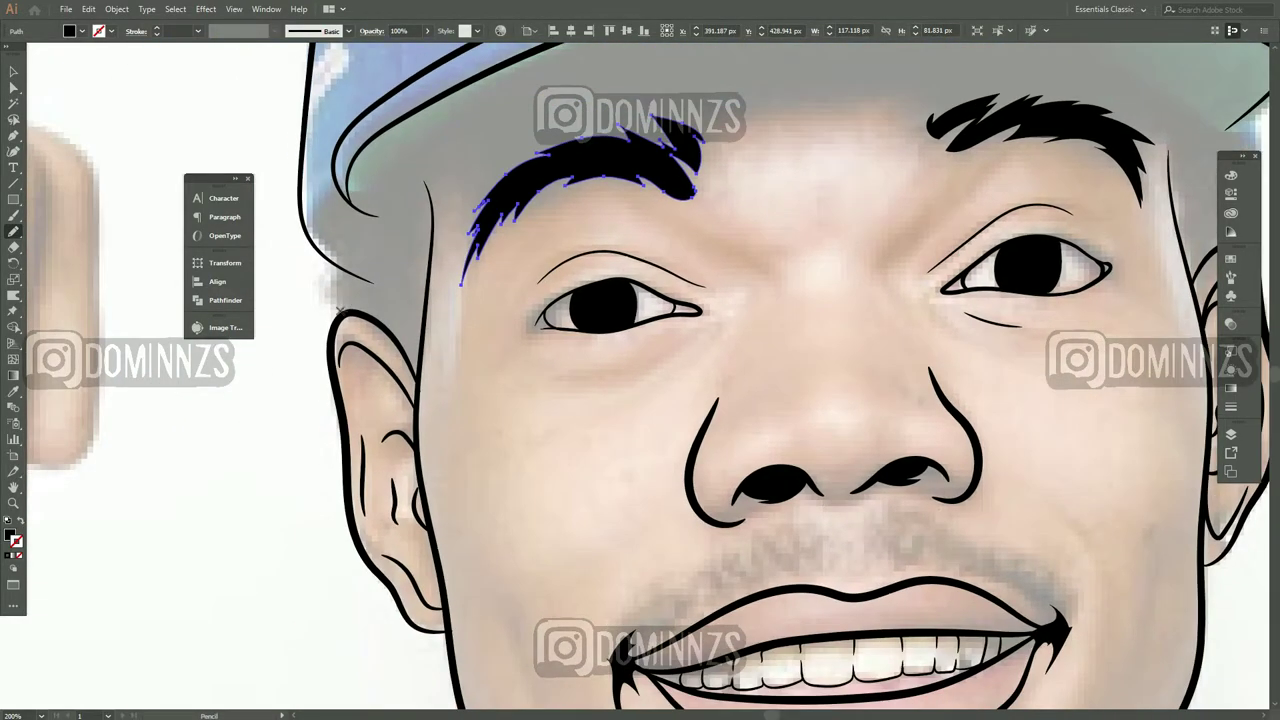
{"action": "left_click_drag", "start_coordinate": [712, 72], "coordinate": [712, 72]}
{"action": "scroll", "coordinate": [600, 300], "scroll_direction": "up", "scroll_amount": 3}
{"action": "scroll", "coordinate": [600, 300], "scroll_direction": "right", "scroll_amount": 2}
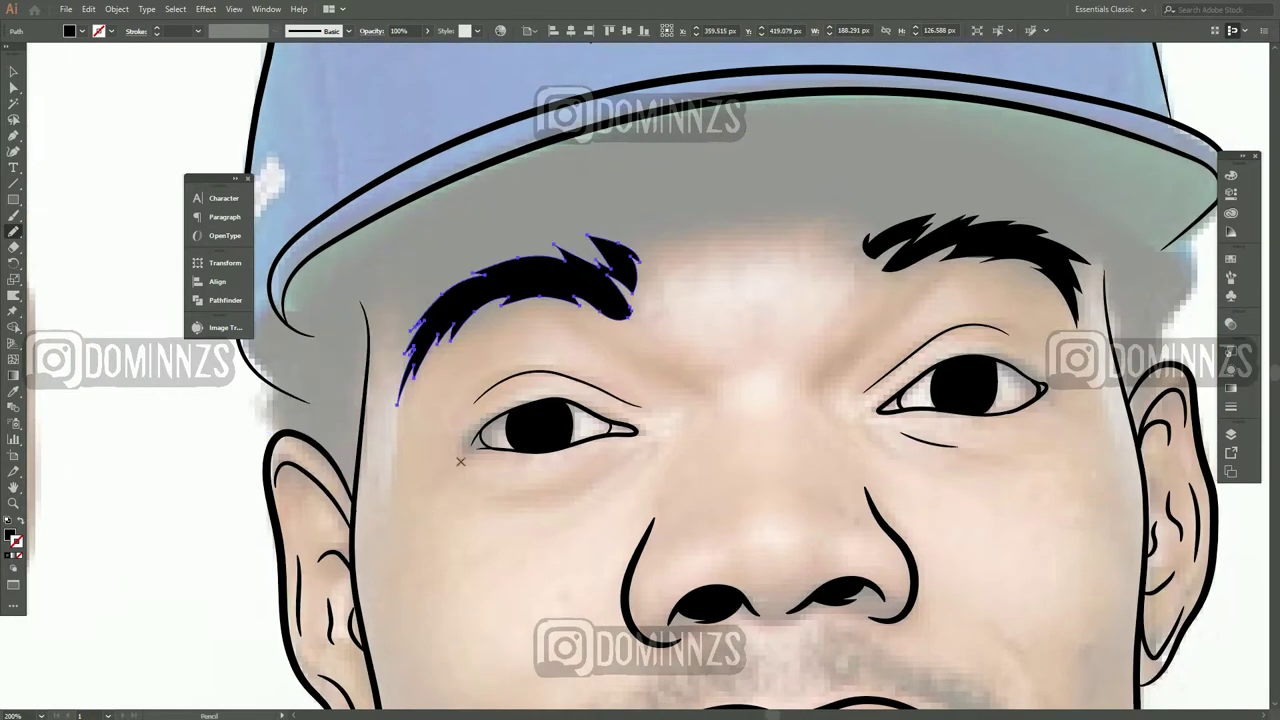
{"action": "mouse_move", "coordinate": [398, 253]}
{"action": "left_mouse_down"}
{"action": "mouse_move", "coordinate": [664, 153]}
{"action": "mouse_move", "coordinate": [639, 152]}
{"action": "mouse_move", "coordinate": [847, 132]}
{"action": "mouse_move", "coordinate": [1035, 176]}
{"action": "left_mouse_up"}
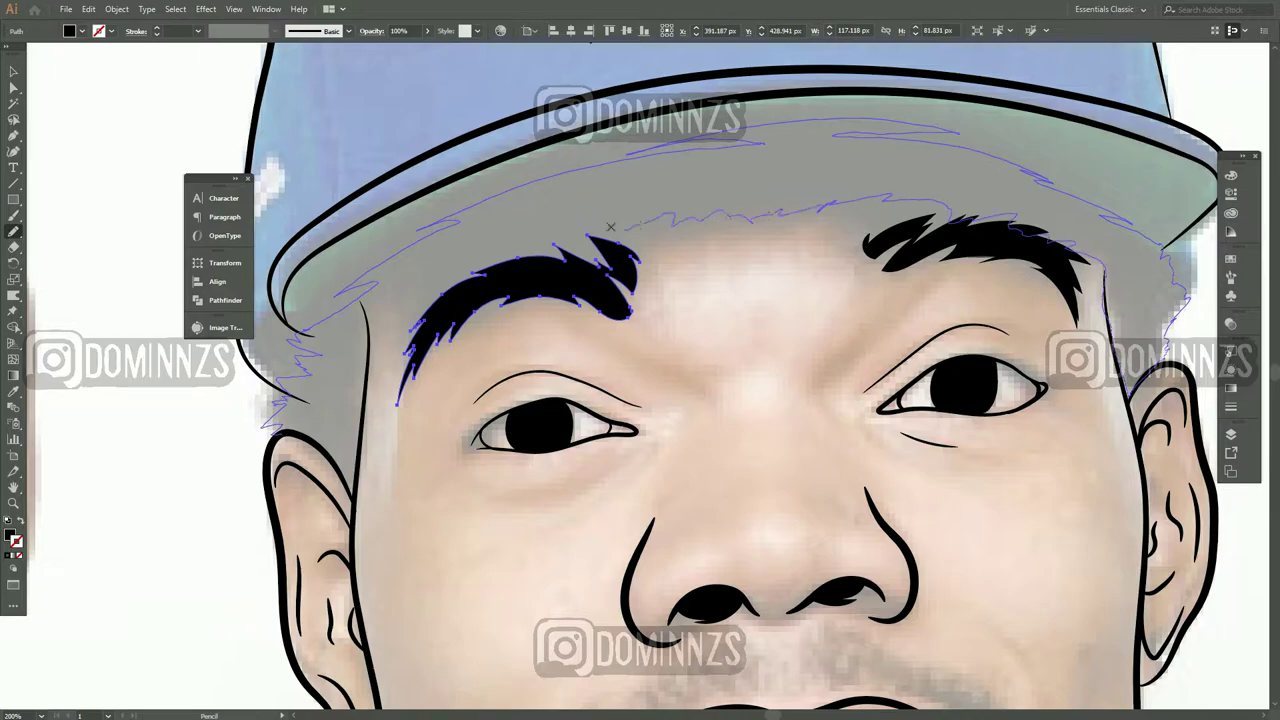
{"action": "scroll", "coordinate": [820, 520], "scroll_direction": "down", "scroll_amount": 3}
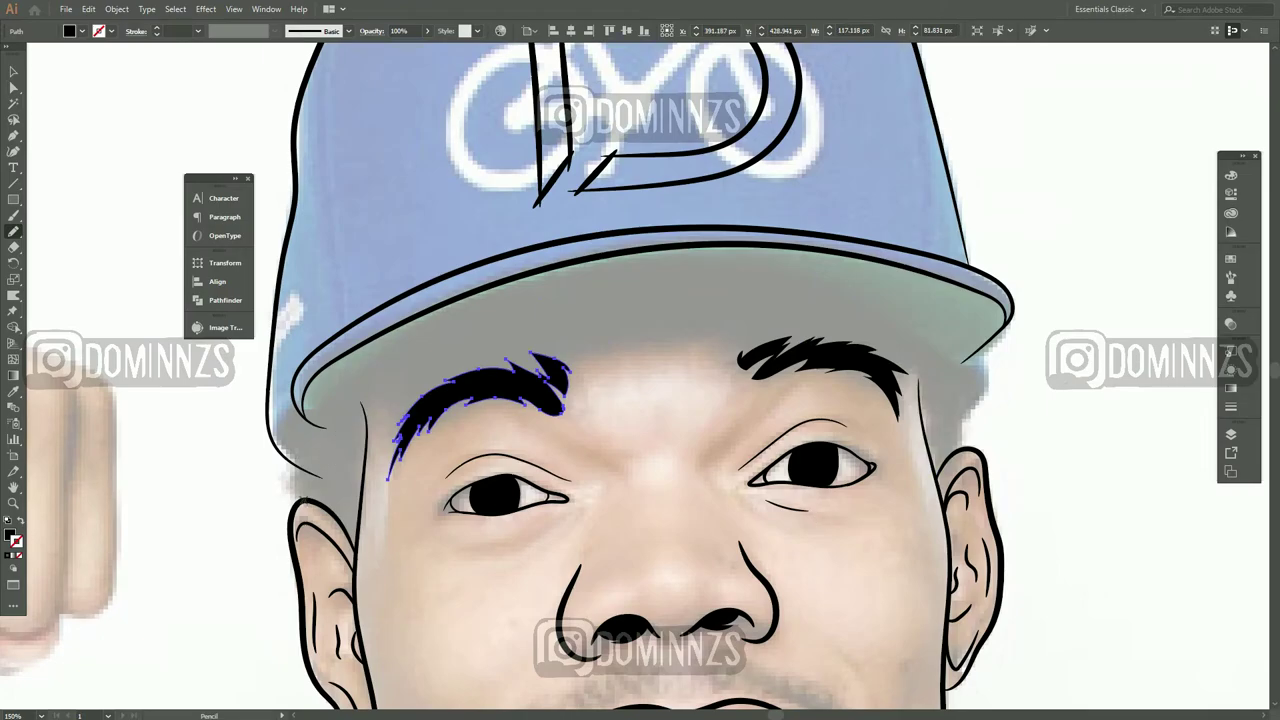
Draw the hair under the cap brim from ear to ear as a solid black Pencil shape with jagged edges
{"action": "mouse_move", "coordinate": [312, 437]}
{"action": "left_mouse_down"}
{"action": "mouse_move", "coordinate": [352, 386]}
{"action": "mouse_move", "coordinate": [519, 307]}
{"action": "mouse_move", "coordinate": [734, 268]}
{"action": "mouse_move", "coordinate": [808, 294]}
{"action": "left_mouse_up"}
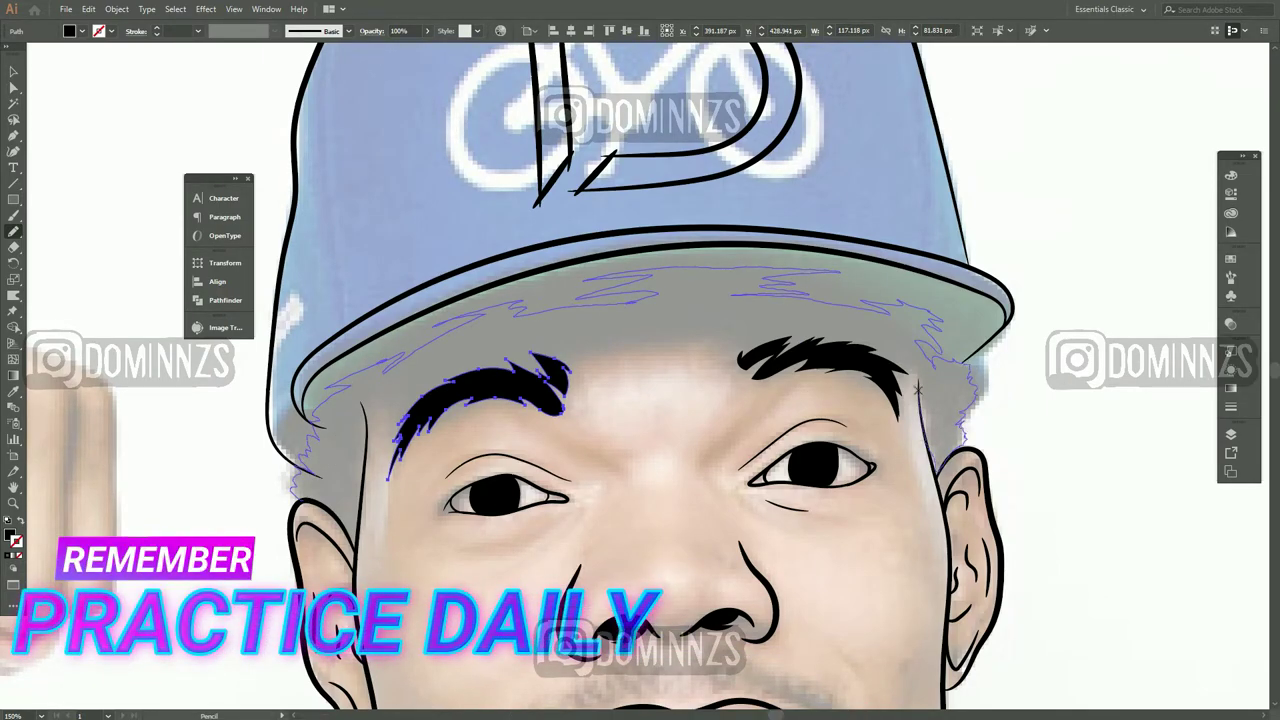
{"action": "left_click_drag", "start_coordinate": [590, 361], "coordinate": [588, 363]}
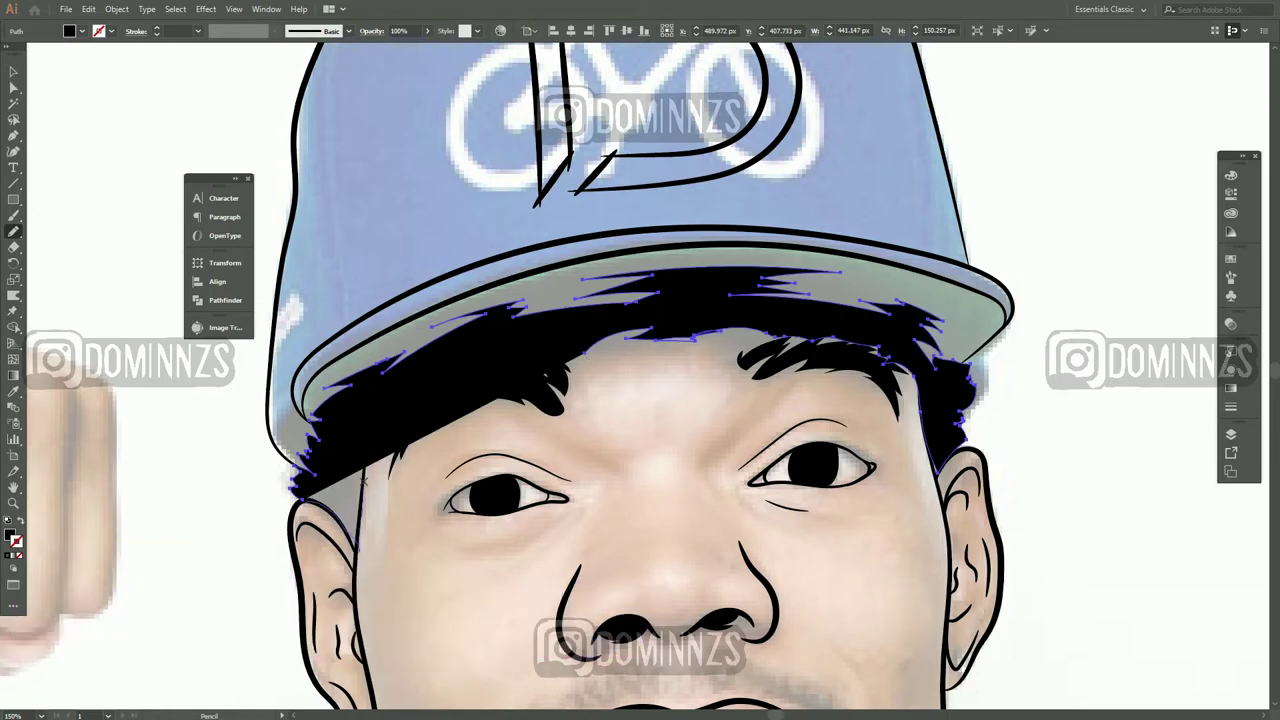
{"action": "left_click_drag", "start_coordinate": [495, 368], "coordinate": [588, 338]}
{"action": "key", "text": "ctrl+shift+a"}
Fill the remaining hair gaps near the right-side temple and under the left end of the cap brim with solid Pencil shapes
{"action": "scroll", "coordinate": [600, 450], "scroll_direction": "right", "scroll_amount": 5}
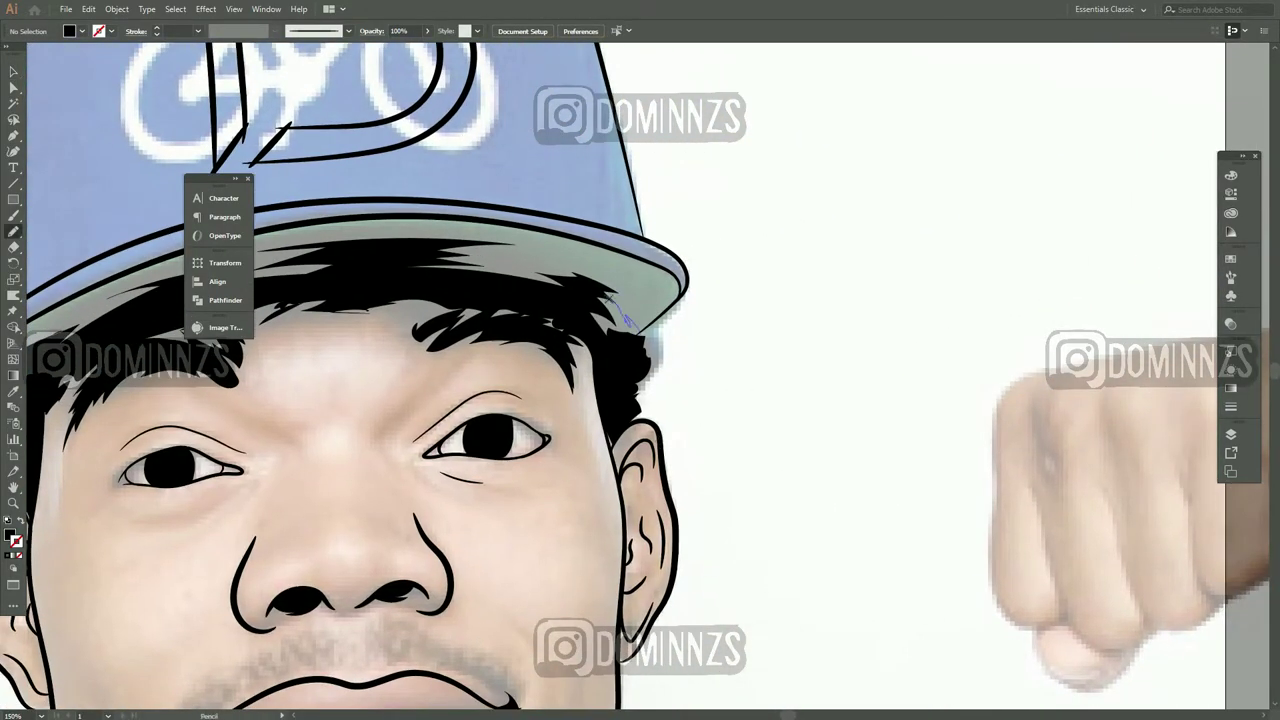
{"action": "mouse_move", "coordinate": [628, 322]}
{"action": "left_mouse_down"}
{"action": "mouse_move", "coordinate": [603, 386]}
{"action": "mouse_move", "coordinate": [574, 304]}
{"action": "mouse_move", "coordinate": [626, 313]}
{"action": "mouse_move", "coordinate": [475, 351]}
{"action": "mouse_move", "coordinate": [493, 323]}
{"action": "mouse_move", "coordinate": [533, 332]}
{"action": "left_mouse_up"}
{"action": "scroll", "coordinate": [610, 300], "scroll_direction": "up", "scroll_amount": 2}
{"action": "scroll", "coordinate": [560, 318], "scroll_direction": "left", "scroll_amount": 5}
{"action": "scroll", "coordinate": [536, 352], "scroll_direction": "down", "scroll_amount": 2}
{"action": "scroll", "coordinate": [536, 352], "scroll_direction": "left", "scroll_amount": 4}
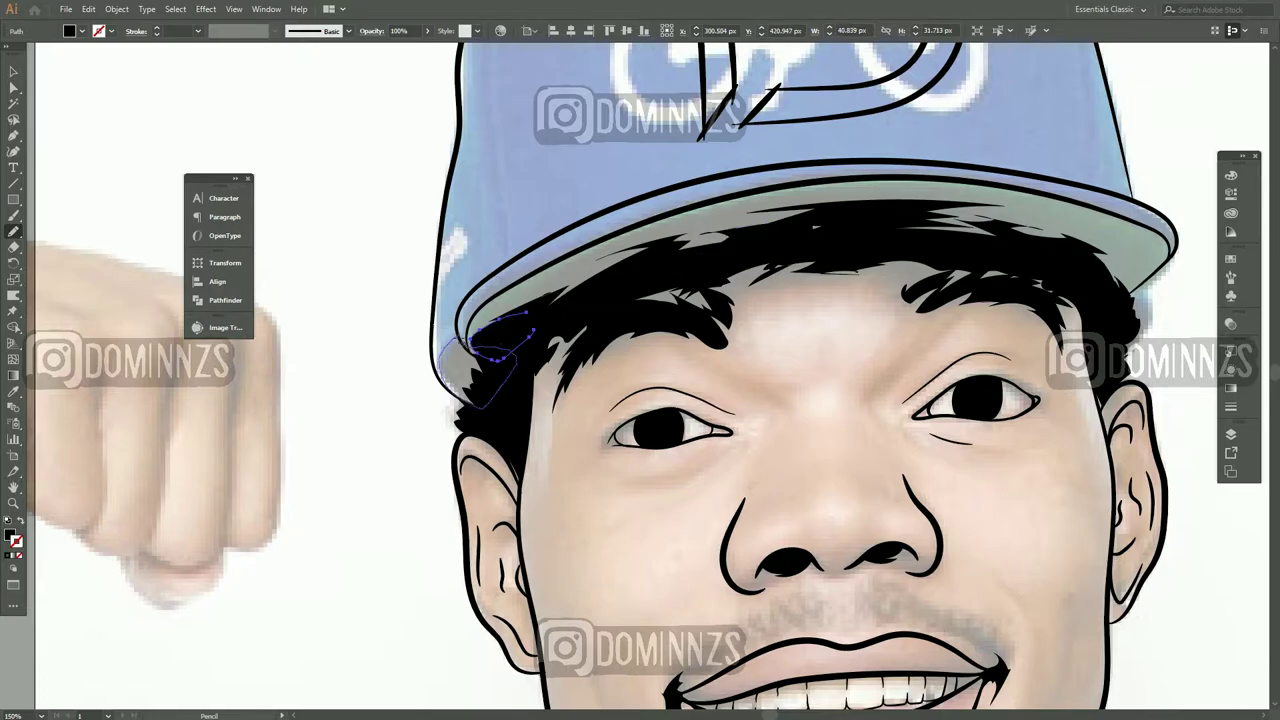
{"action": "key", "text": "v"}
{"action": "left_click", "coordinate": [389, 526]}
Check the line art on its own by hiding the photo on Layer 1, and show the photo again
{"action": "key", "text": "ctrl+minus"}
{"action": "key", "text": "ctrl+minus"}
{"action": "left_click", "coordinate": [1231, 433]}
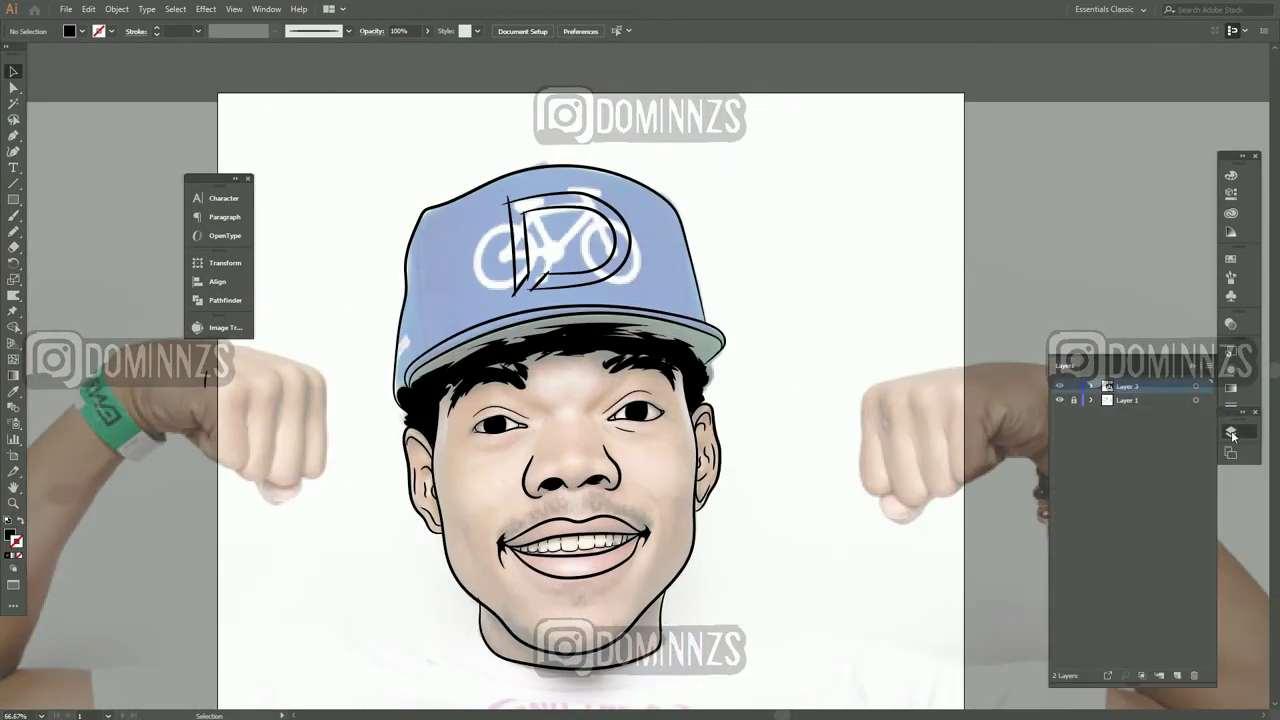
{"action": "left_click", "coordinate": [1231, 433]}
{"action": "left_click", "coordinate": [1231, 433]}
{"action": "left_click", "coordinate": [1127, 400]}
{"action": "left_click", "coordinate": [1060, 400]}
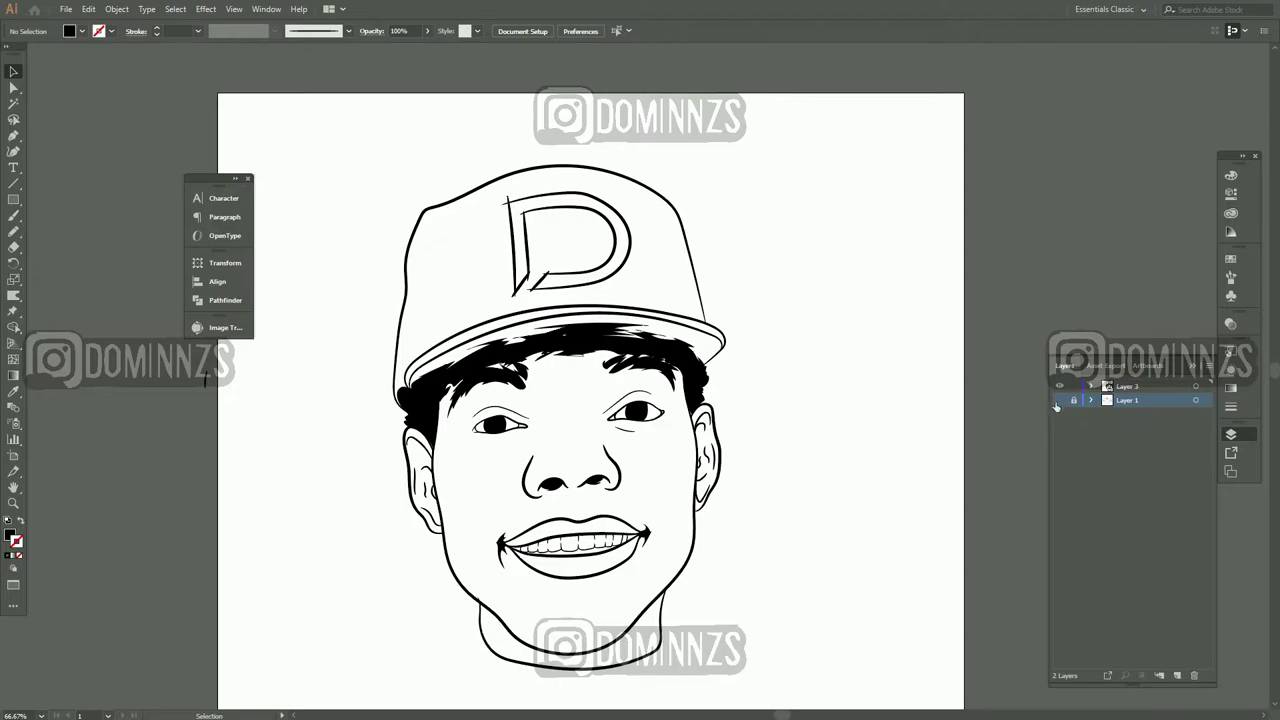
{"action": "left_click", "coordinate": [1060, 400]}
Thicken both eyebrows with additional solid black Pencil shapes over their inner parts and lower edges
{"action": "left_click_drag", "start_coordinate": [1000, 450], "coordinate": [1010, 297]}
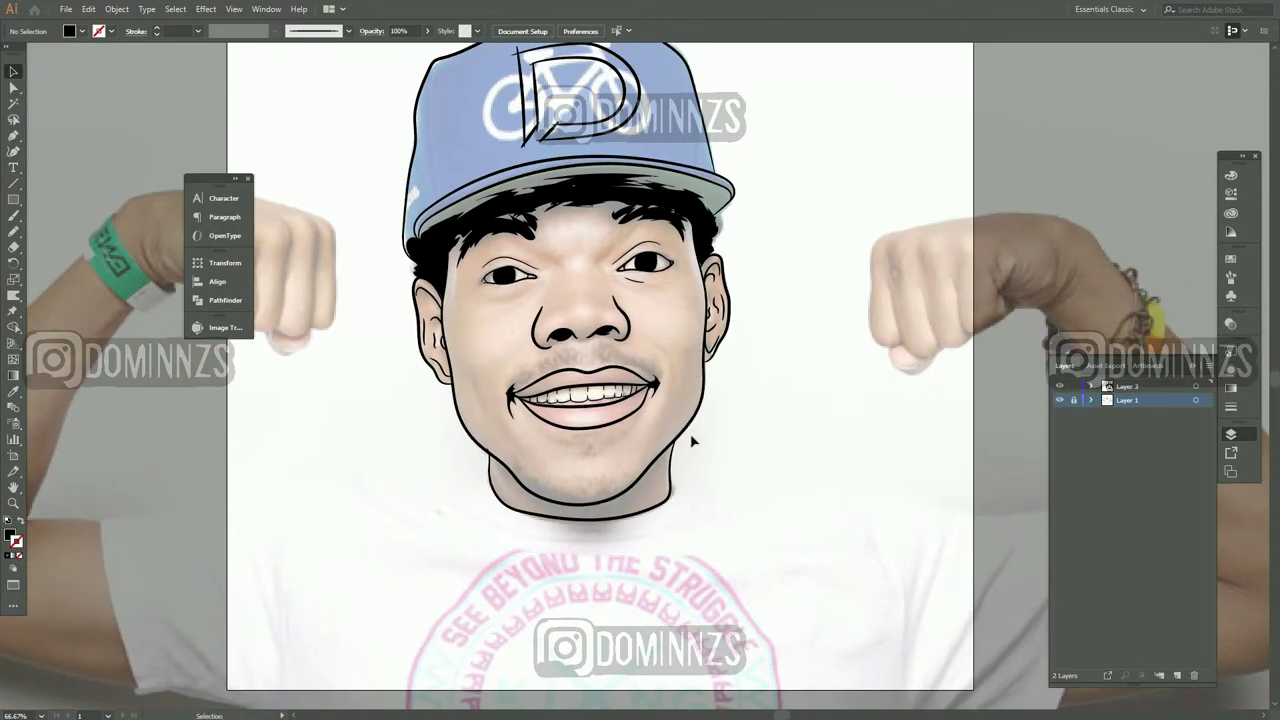
{"action": "key", "text": "ctrl+plus"}
{"action": "key", "text": "ctrl+plus"}
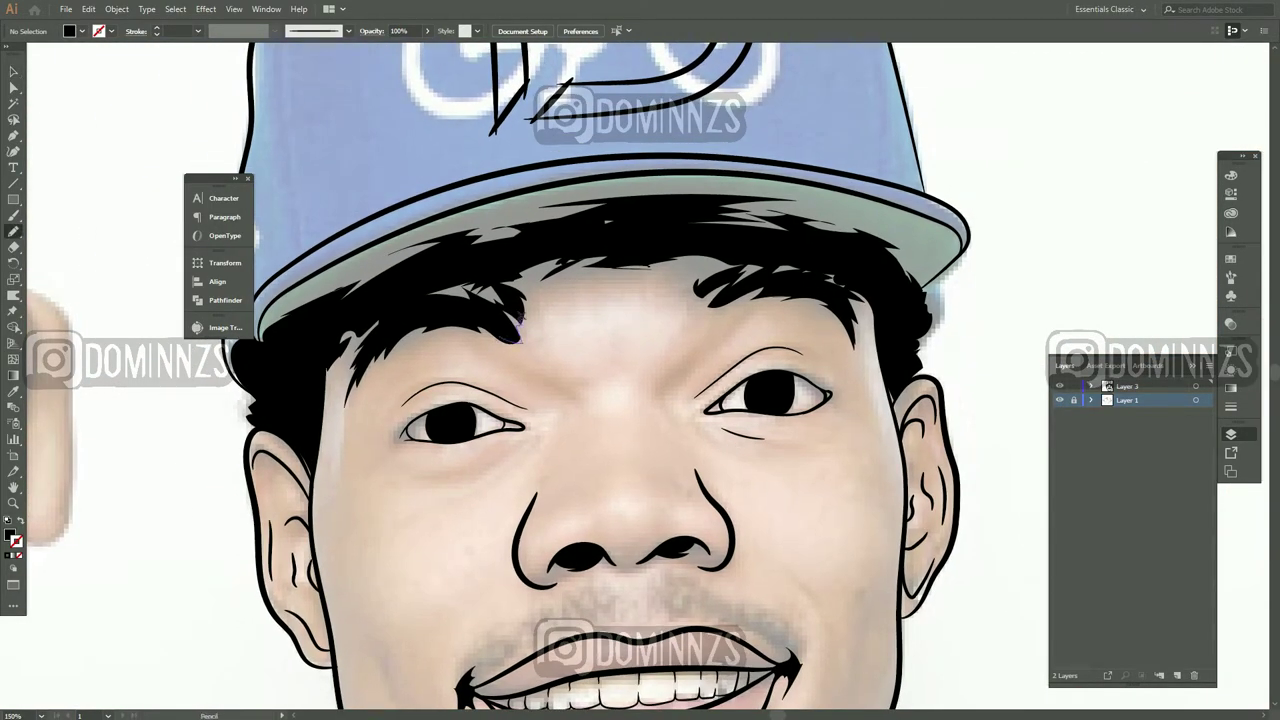
{"action": "left_click_drag", "start_coordinate": [519, 318], "coordinate": [515, 336]}
{"action": "scroll", "coordinate": [655, 355], "scroll_direction": "up", "scroll_amount": 2}
{"action": "scroll", "coordinate": [655, 355], "scroll_direction": "right", "scroll_amount": 3}
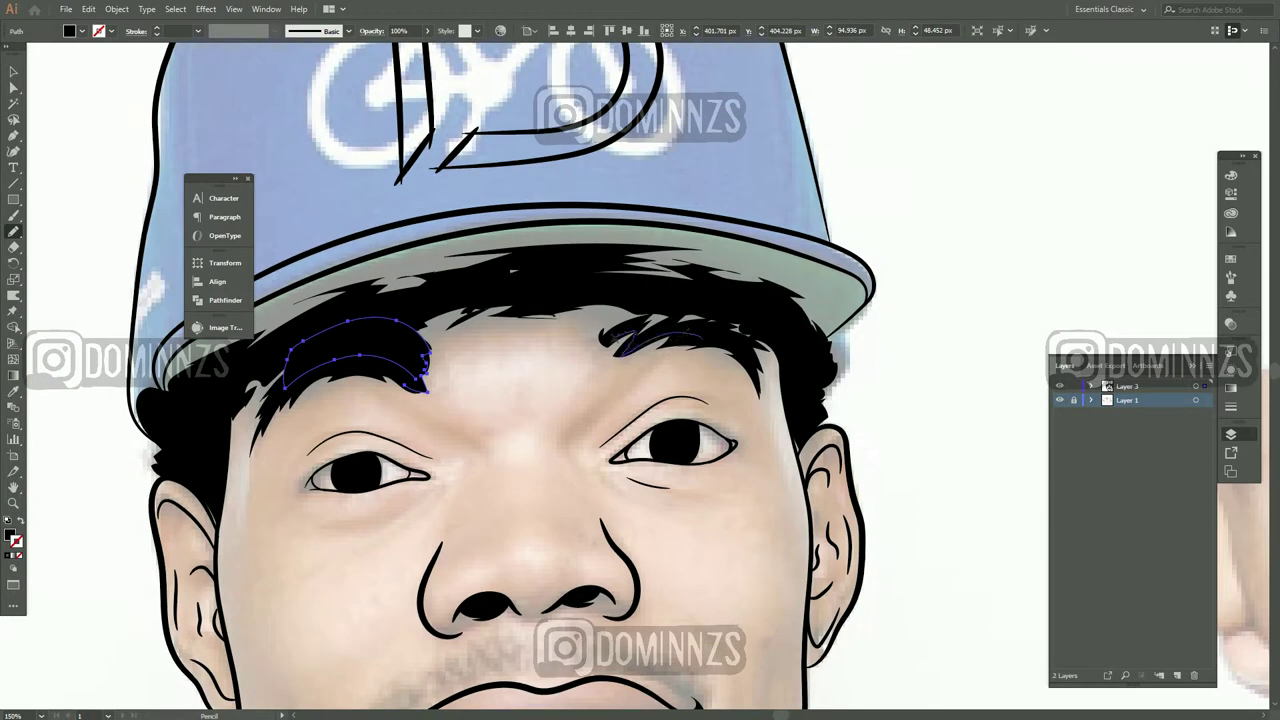
{"action": "left_click_drag", "start_coordinate": [745, 335], "coordinate": [745, 340]}
{"action": "key", "text": "v"}
{"action": "left_click", "coordinate": [903, 480]}
Draw a solid black curved shadow in the left-side corner where the jaw meets the neck
{"action": "scroll", "coordinate": [651, 377], "scroll_direction": "down", "scroll_amount": 8}
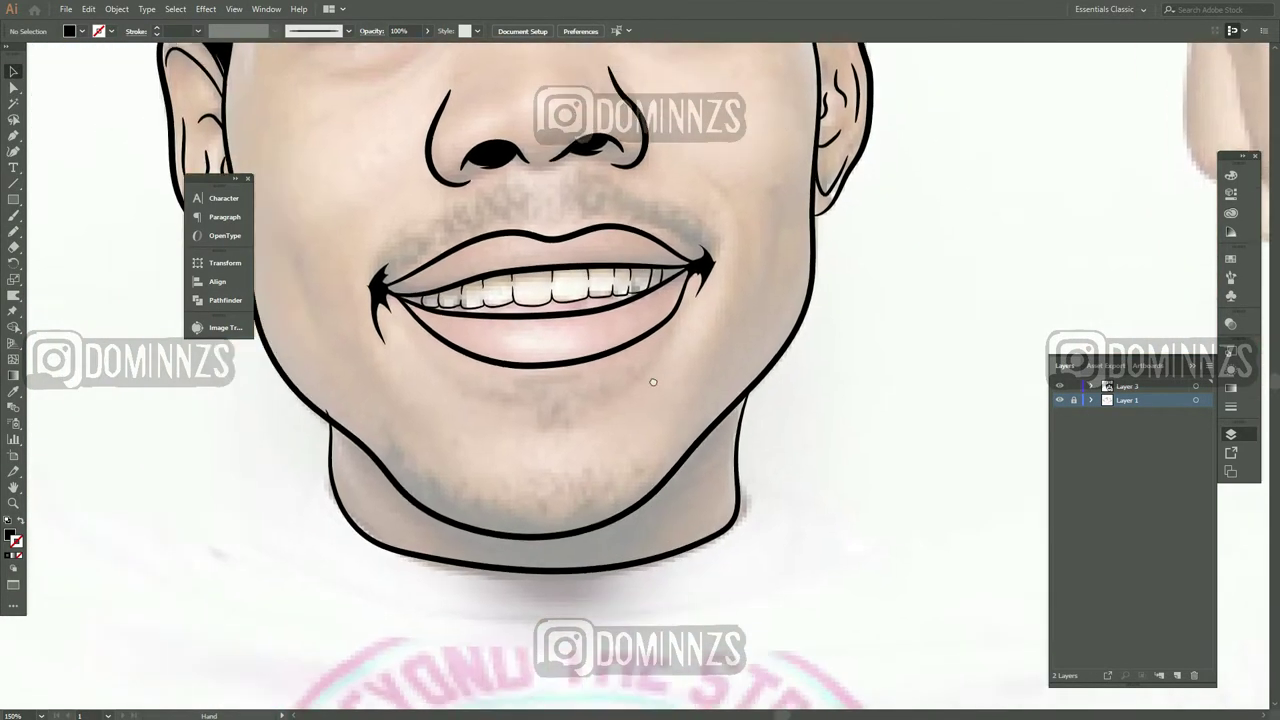
{"action": "key", "text": "ctrl+plus"}
{"action": "key", "text": "n"}
{"action": "mouse_move", "coordinate": [506, 535]}
{"action": "left_mouse_down"}
{"action": "mouse_move", "coordinate": [626, 537]}
{"action": "mouse_move", "coordinate": [565, 522]}
{"action": "left_mouse_up"}
{"action": "left_click_drag", "start_coordinate": [521, 465], "coordinate": [521, 466]}
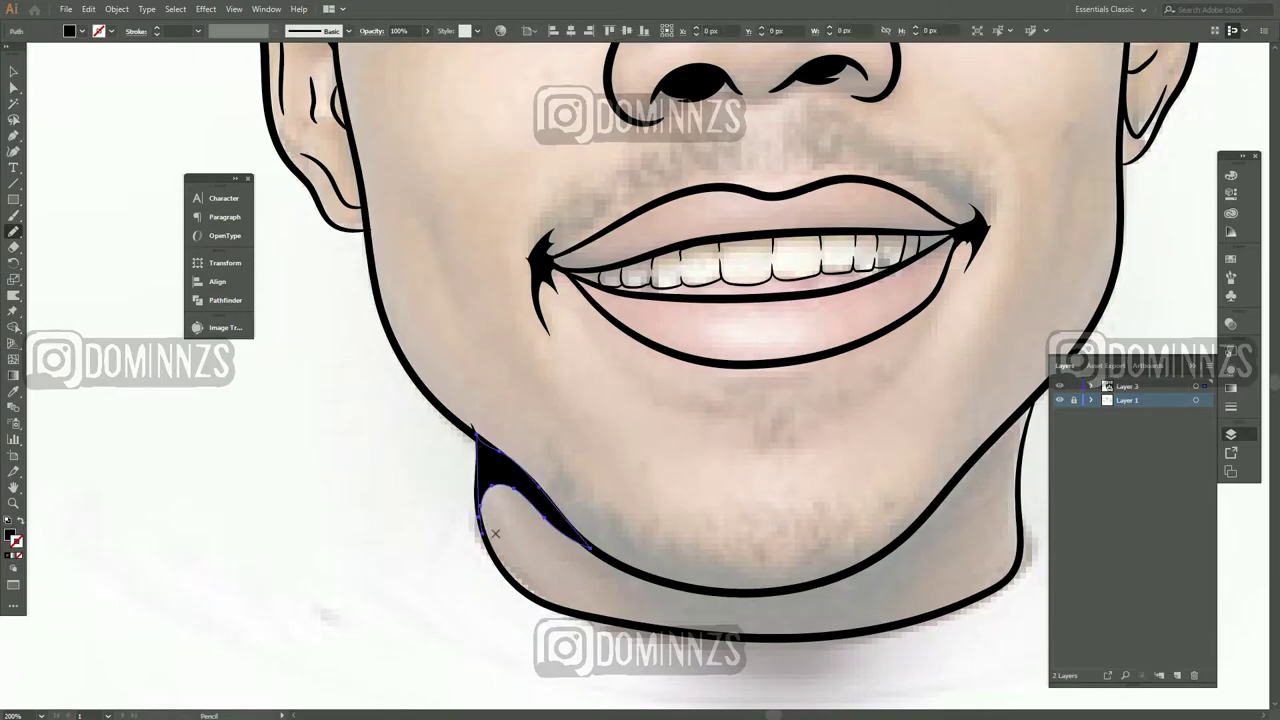
Draw a matching solid shadow in the right-side corner between jaw and neck and smooth its edge along the jawline
{"action": "left_click_drag", "start_coordinate": [942, 461], "coordinate": [642, 387]}
{"action": "key", "text": "ctrl+plus"}
{"action": "left_click_drag", "start_coordinate": [542, 357], "coordinate": [642, 387]}
{"action": "key", "text": "ctrl+plus"}
{"action": "key", "text": "ctrl+plus"}
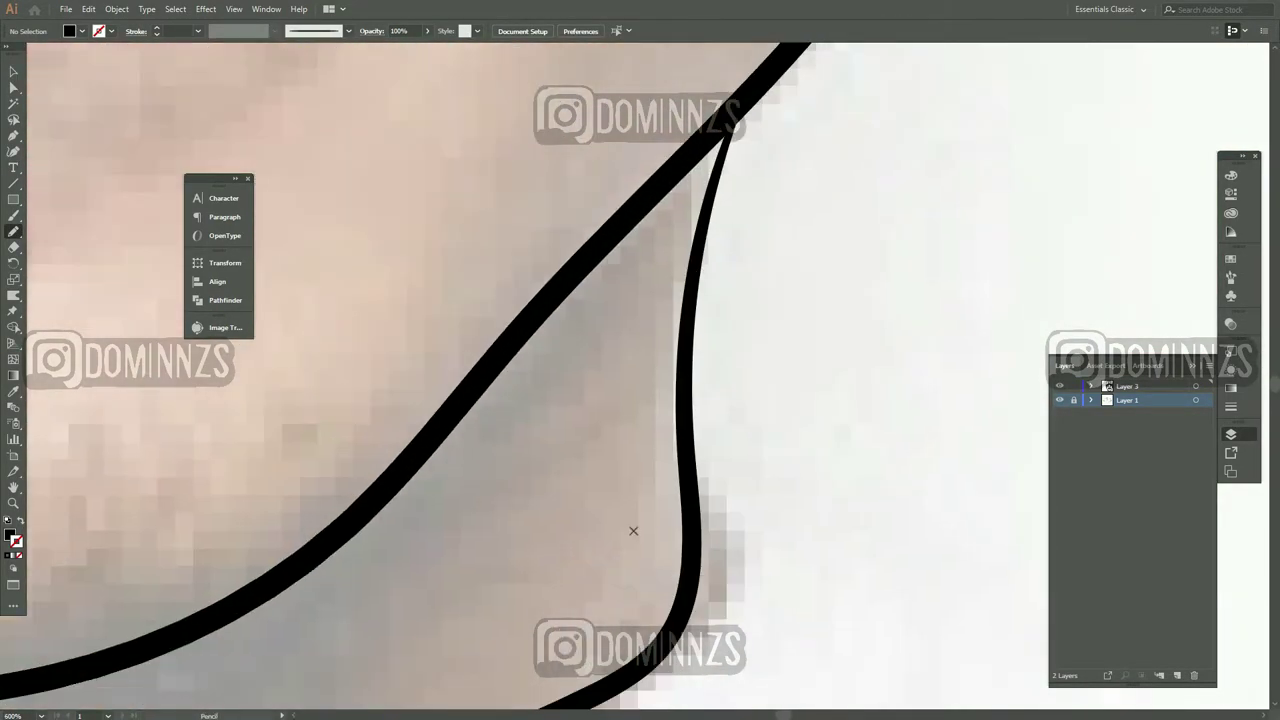
{"action": "left_click_drag", "start_coordinate": [388, 480], "coordinate": [682, 438]}
{"action": "left_click_drag", "start_coordinate": [560, 290], "coordinate": [392, 479]}
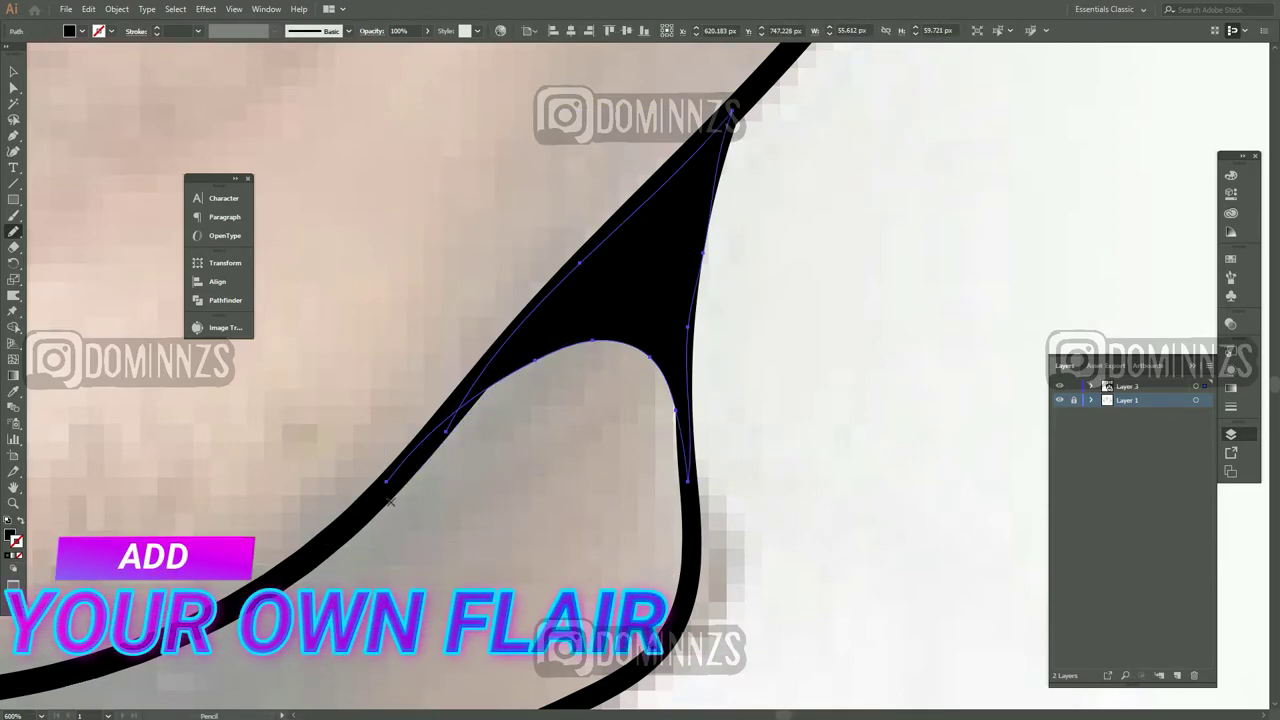
{"action": "left_click", "coordinate": [480, 443], "text": "ctrl"}
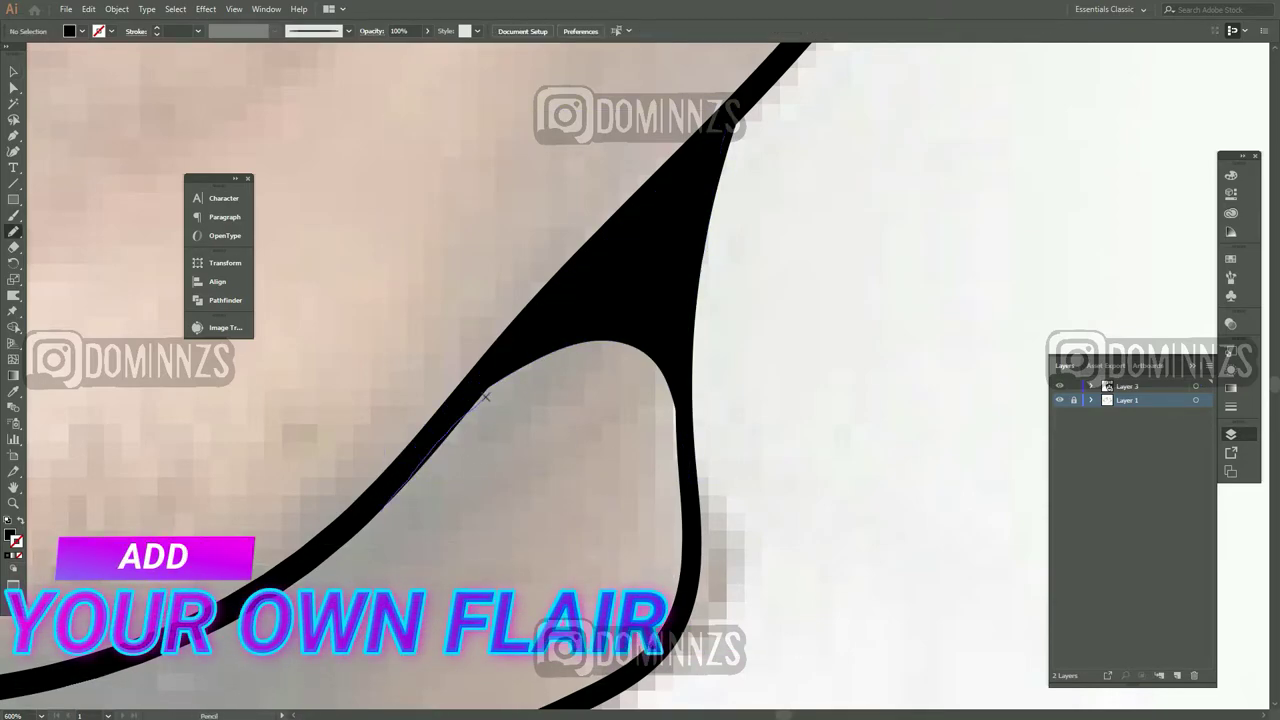
{"action": "left_click_drag", "start_coordinate": [485, 397], "coordinate": [430, 459]}
{"action": "left_click_drag", "start_coordinate": [392, 497], "coordinate": [398, 490]}
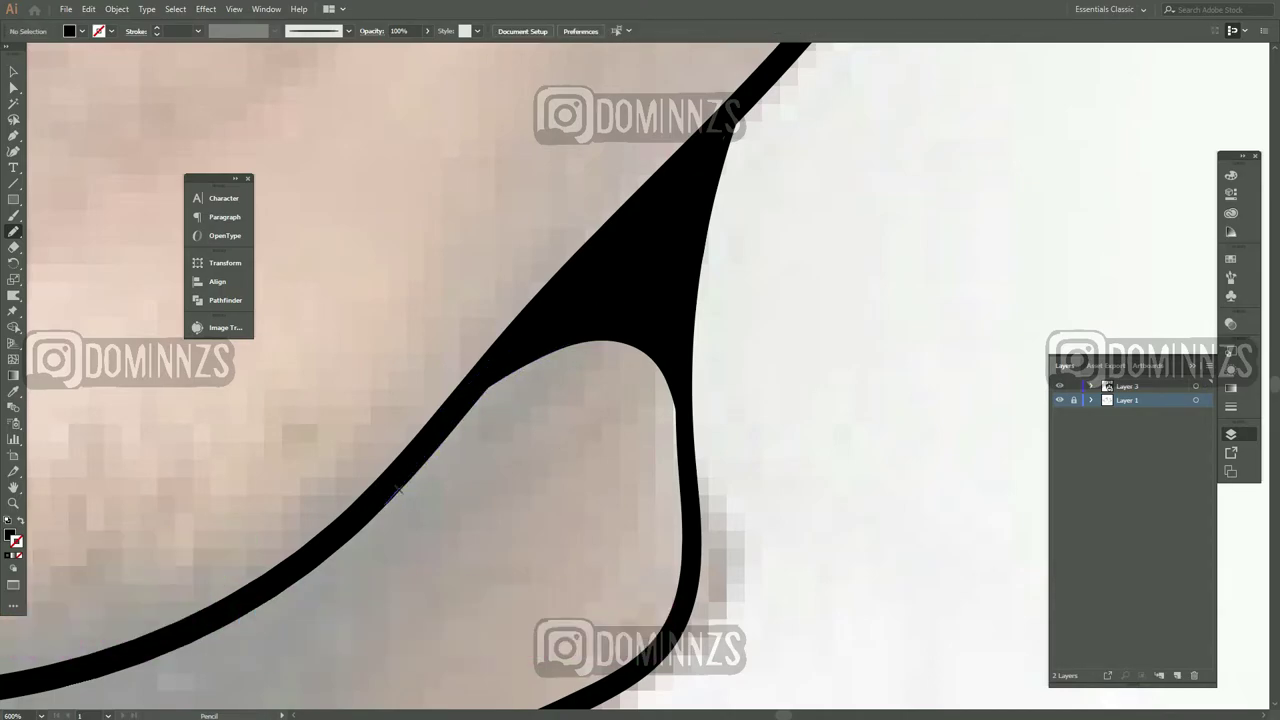
{"action": "key", "text": "v"}
Fill the lobe area of the right-side ear with solid Pencil shadows between the inner fold and the outline
{"action": "scroll", "coordinate": [794, 405], "scroll_direction": "down", "scroll_amount": 3}
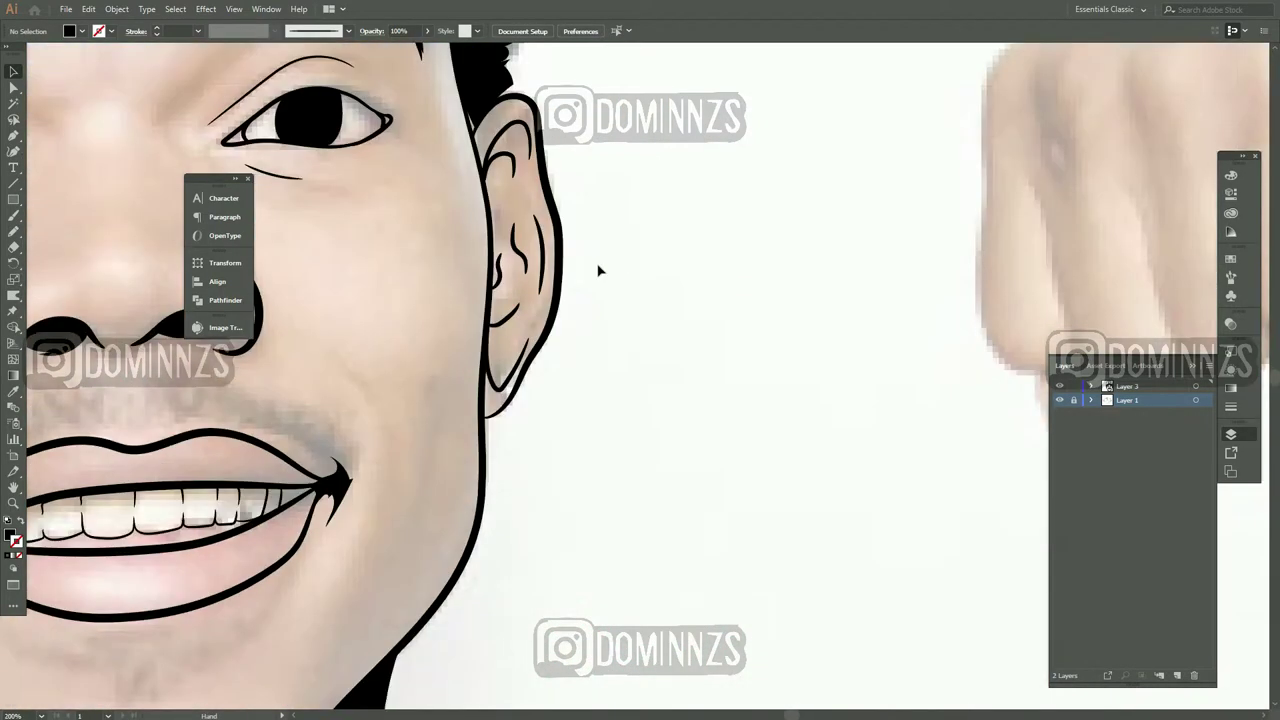
{"action": "scroll", "coordinate": [600, 269], "scroll_direction": "up", "scroll_amount": 2}
{"action": "scroll", "coordinate": [587, 423], "scroll_direction": "up", "scroll_amount": 2}
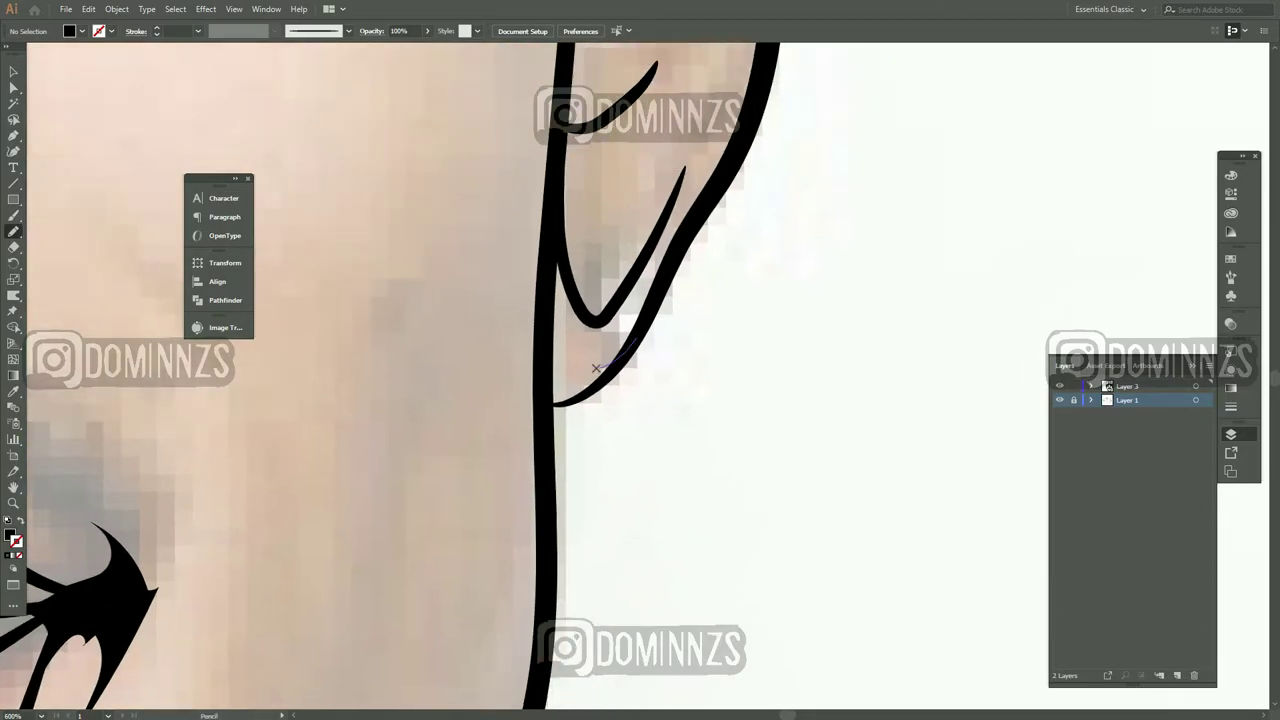
{"action": "left_click_drag", "start_coordinate": [539, 411], "coordinate": [541, 408]}
{"action": "scroll", "coordinate": [663, 334], "scroll_direction": "up", "scroll_amount": 3}
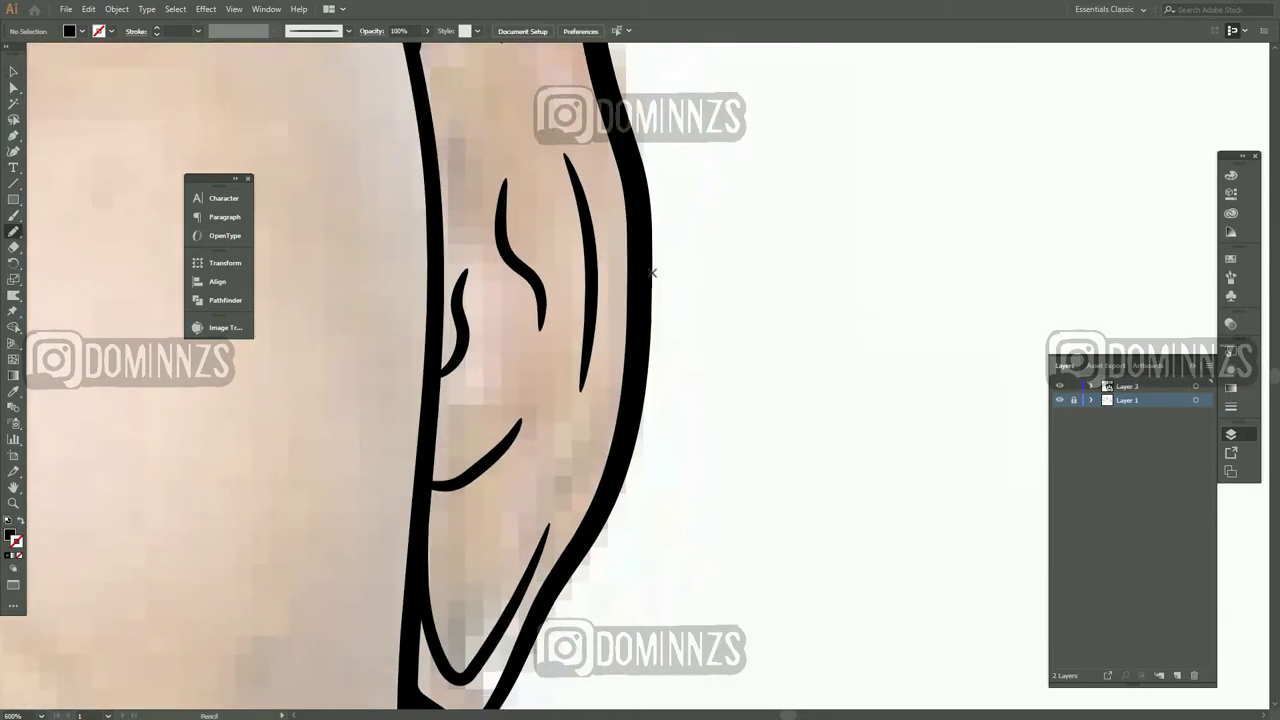
{"action": "left_click_drag", "start_coordinate": [564, 506], "coordinate": [544, 561]}
{"action": "left_click_drag", "start_coordinate": [578, 470], "coordinate": [578, 470]}
Draw jagged solid shadows inside the upper fold of the right-side ear, along the face edge and under the upper rim
{"action": "scroll", "coordinate": [520, 365], "scroll_direction": "up", "scroll_amount": 4}
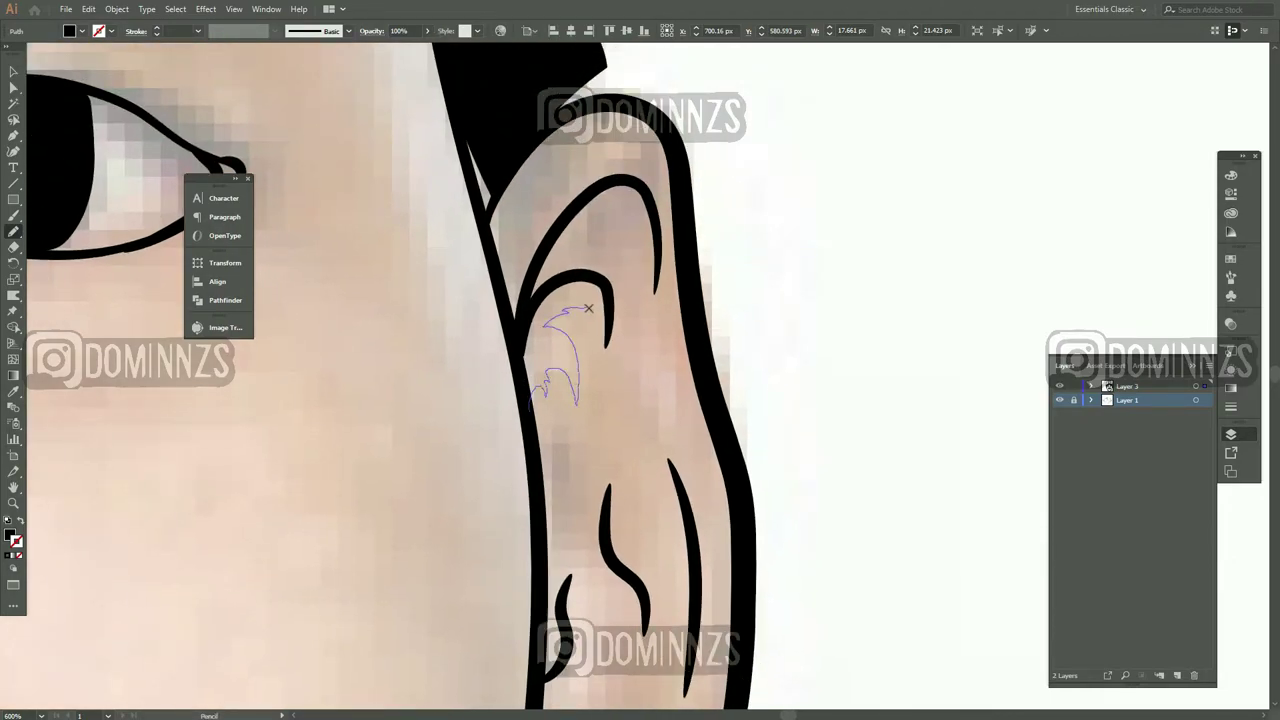
{"action": "left_click_drag", "start_coordinate": [588, 308], "coordinate": [588, 308]}
{"action": "scroll", "coordinate": [557, 488], "scroll_direction": "down", "scroll_amount": 2}
{"action": "left_click_drag", "start_coordinate": [570, 395], "coordinate": [570, 395]}
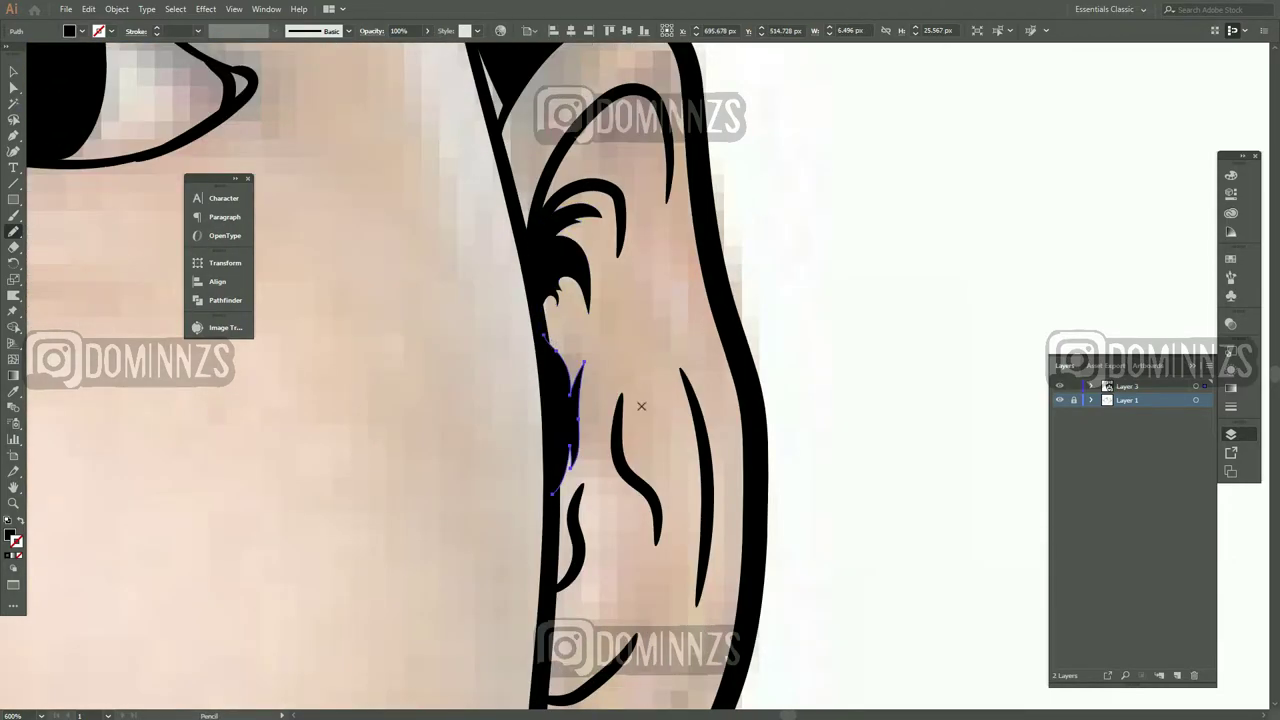
{"action": "scroll", "coordinate": [560, 420], "scroll_direction": "right", "scroll_amount": 3}
{"action": "scroll", "coordinate": [560, 420], "scroll_direction": "up", "scroll_amount": 4}
{"action": "mouse_move", "coordinate": [364, 184]}
{"action": "left_mouse_down"}
{"action": "mouse_move", "coordinate": [394, 300]}
{"action": "mouse_move", "coordinate": [414, 305]}
{"action": "left_mouse_up"}
{"action": "key", "text": "ctrl+minus"}
{"action": "key", "text": "ctrl+minus"}
{"action": "key", "text": "ctrl+minus"}
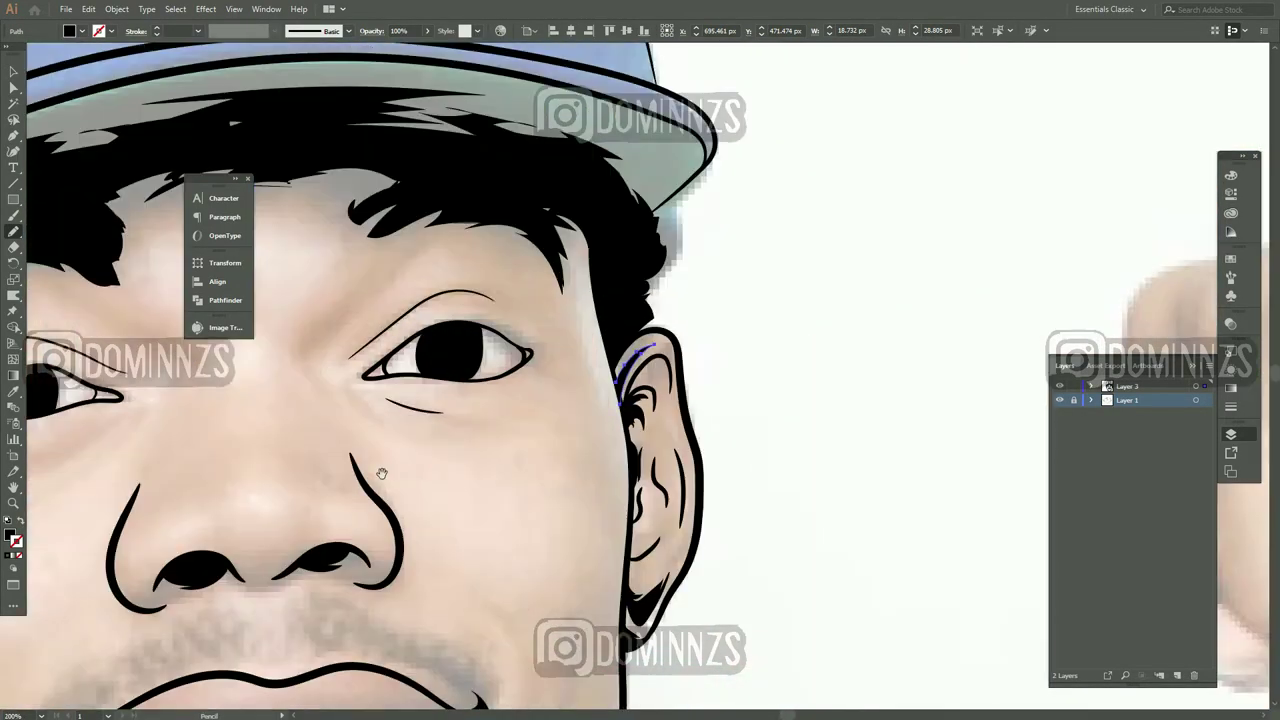
Draw spiky upper lashes and short lower lashes on the left-side eye as solid black Pencil shapes
{"action": "key", "text": "ctrl+plus"}
{"action": "scroll", "coordinate": [185, 571], "scroll_direction": "up", "scroll_amount": 2}
{"action": "scroll", "coordinate": [603, 286], "scroll_direction": "up", "scroll_amount": 2}
{"action": "key", "text": "n"}
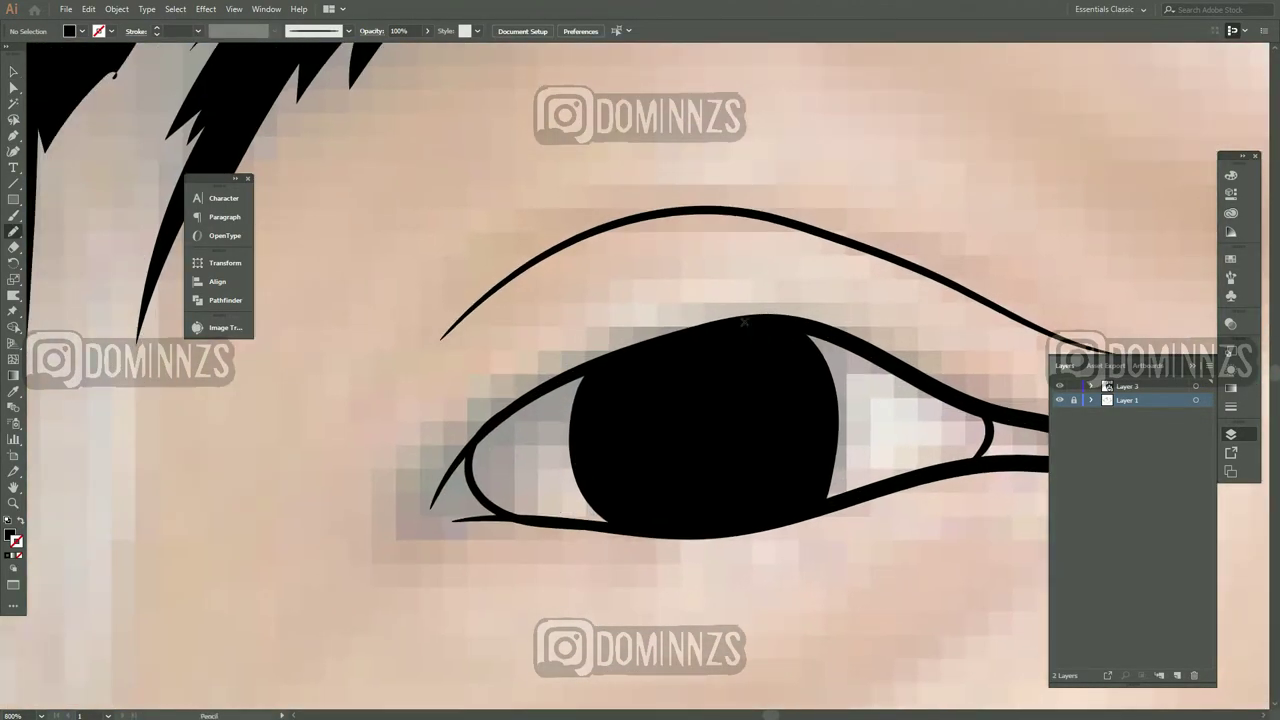
{"action": "left_click_drag", "start_coordinate": [428, 496], "coordinate": [430, 507]}
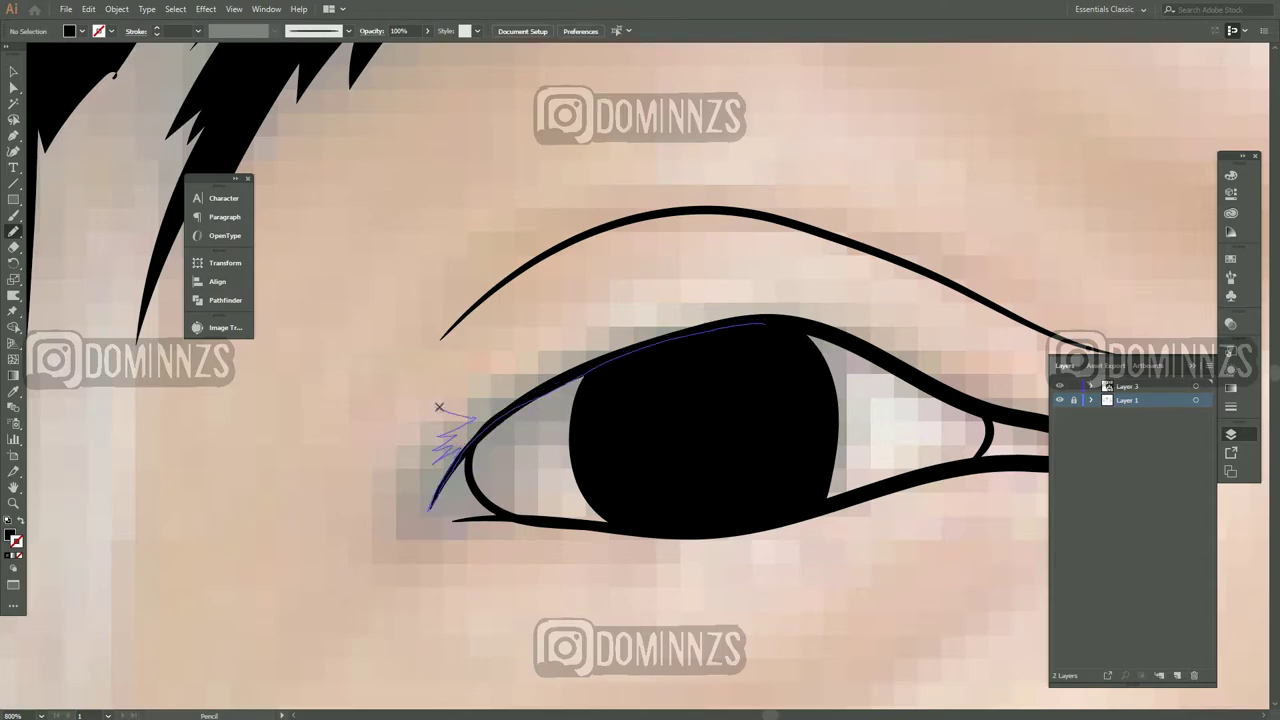
{"action": "left_click_drag", "start_coordinate": [643, 338], "coordinate": [640, 341]}
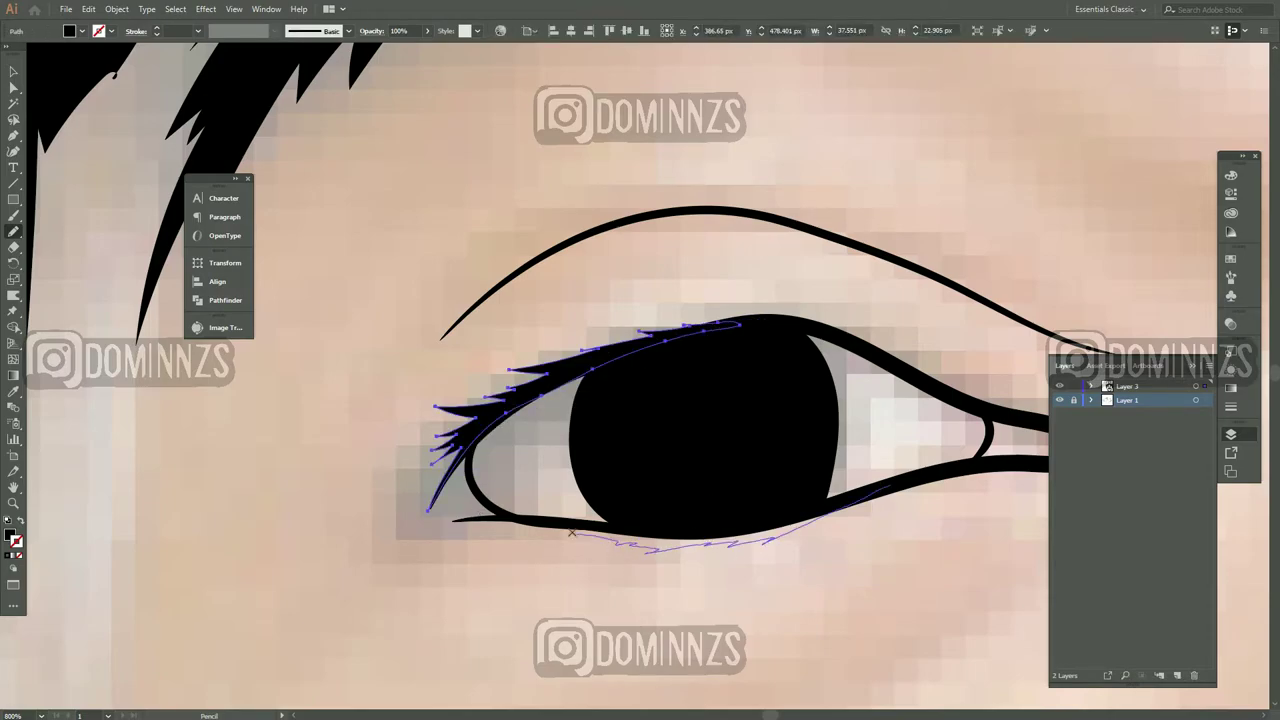
{"action": "left_click_drag", "start_coordinate": [571, 533], "coordinate": [575, 535]}
Draw jagged upper lashes and thin lower lashes on the right-side eye as solid black Pencil shapes
{"action": "scroll", "coordinate": [608, 566], "scroll_direction": "right", "scroll_amount": 5}
{"action": "scroll", "coordinate": [608, 566], "scroll_direction": "left", "scroll_amount": 3}
{"action": "scroll", "coordinate": [571, 486], "scroll_direction": "right", "scroll_amount": 3}
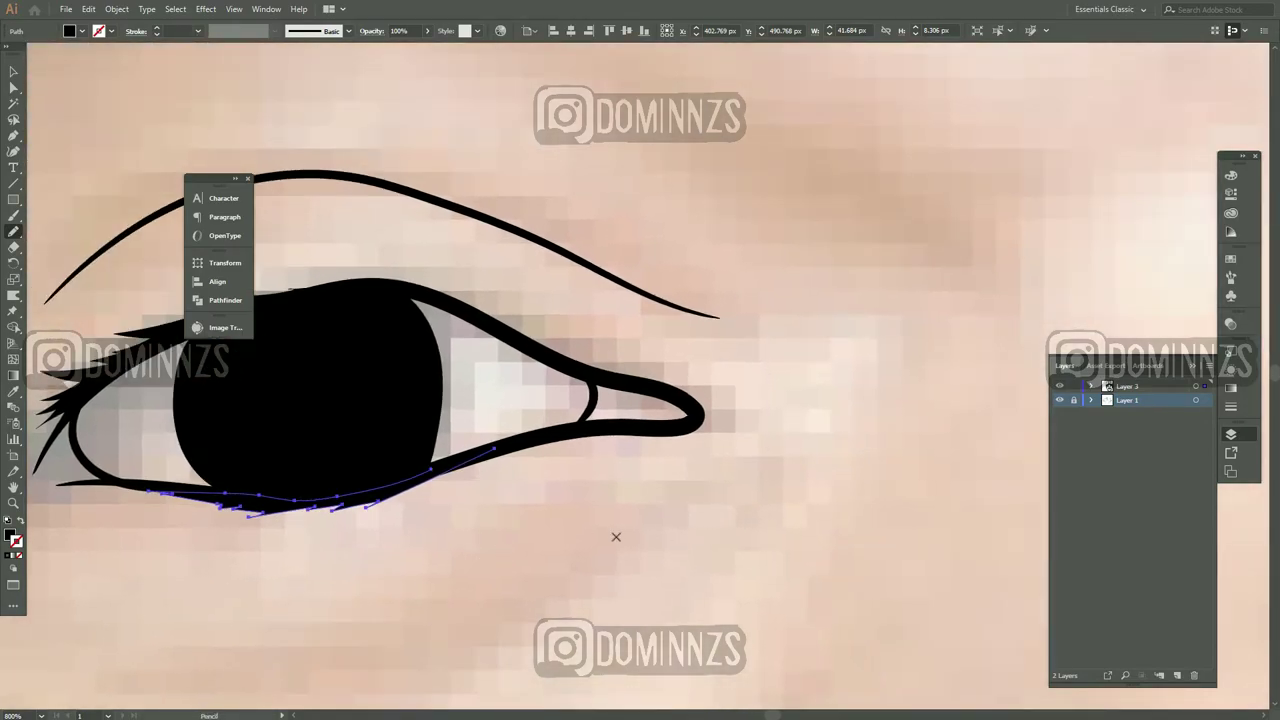
{"action": "scroll", "coordinate": [676, 508], "scroll_direction": "down", "scroll_amount": 5}
{"action": "scroll", "coordinate": [726, 406], "scroll_direction": "up", "scroll_amount": 5}
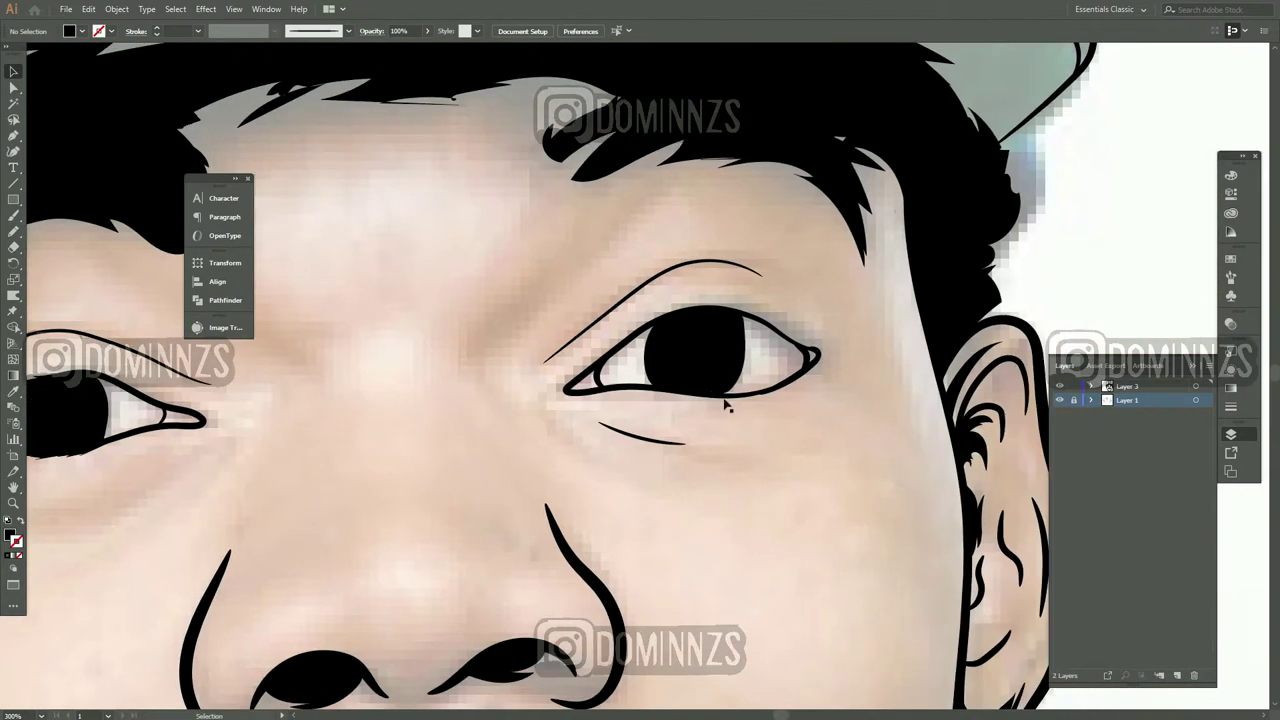
{"action": "key", "text": "n"}
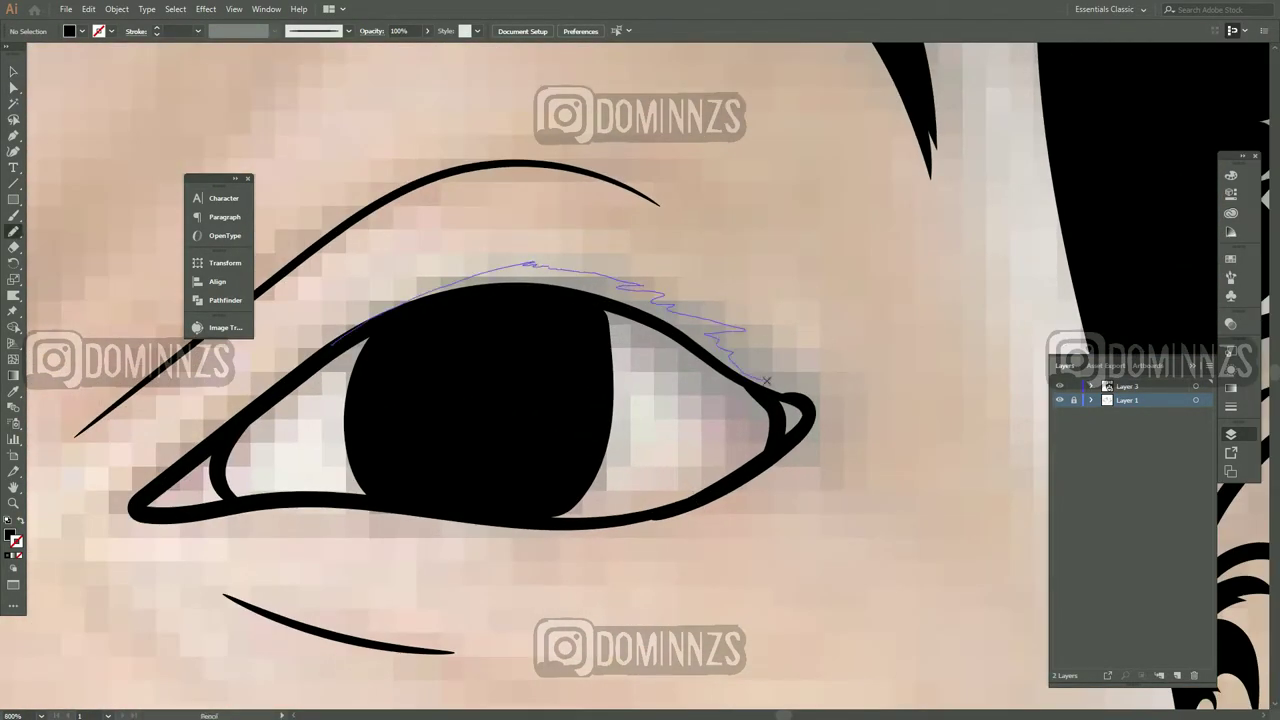
{"action": "left_click_drag", "start_coordinate": [792, 394], "coordinate": [794, 396]}
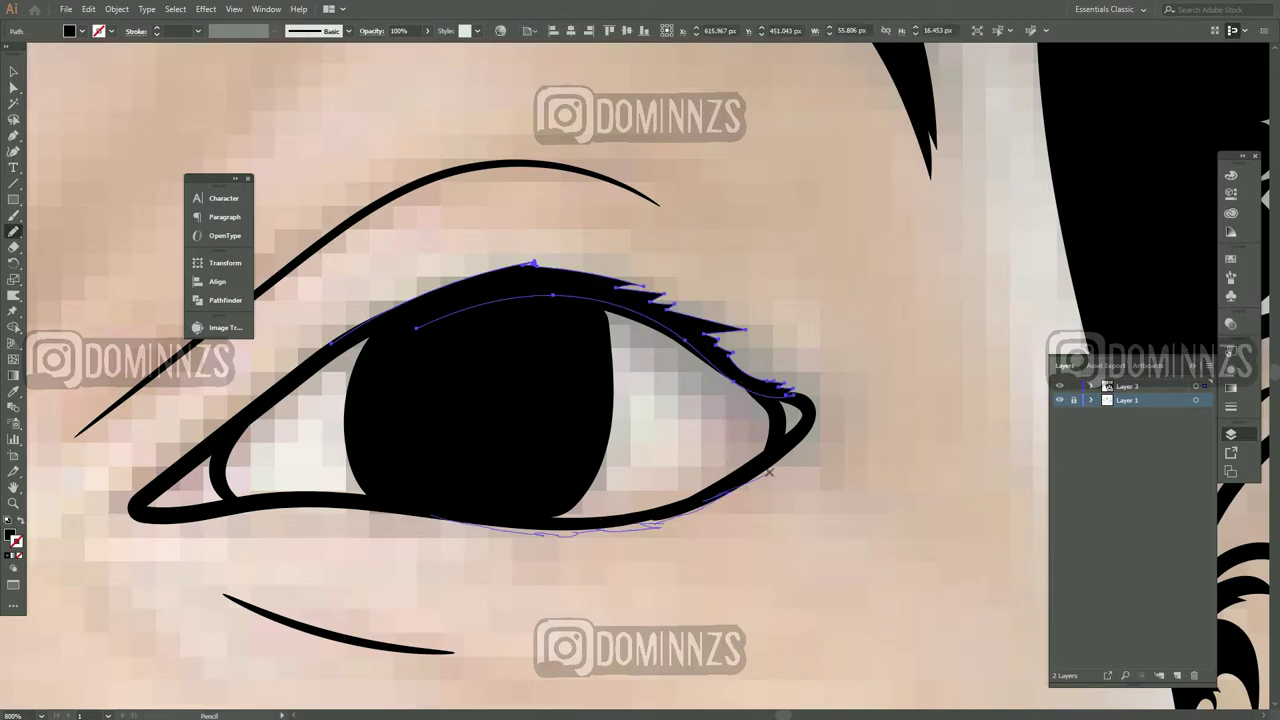
{"action": "left_click_drag", "start_coordinate": [770, 470], "coordinate": [486, 520]}
{"action": "scroll", "coordinate": [806, 594], "scroll_direction": "down", "scroll_amount": 5}
{"action": "scroll", "coordinate": [600, 410], "scroll_direction": "up", "scroll_amount": 3}
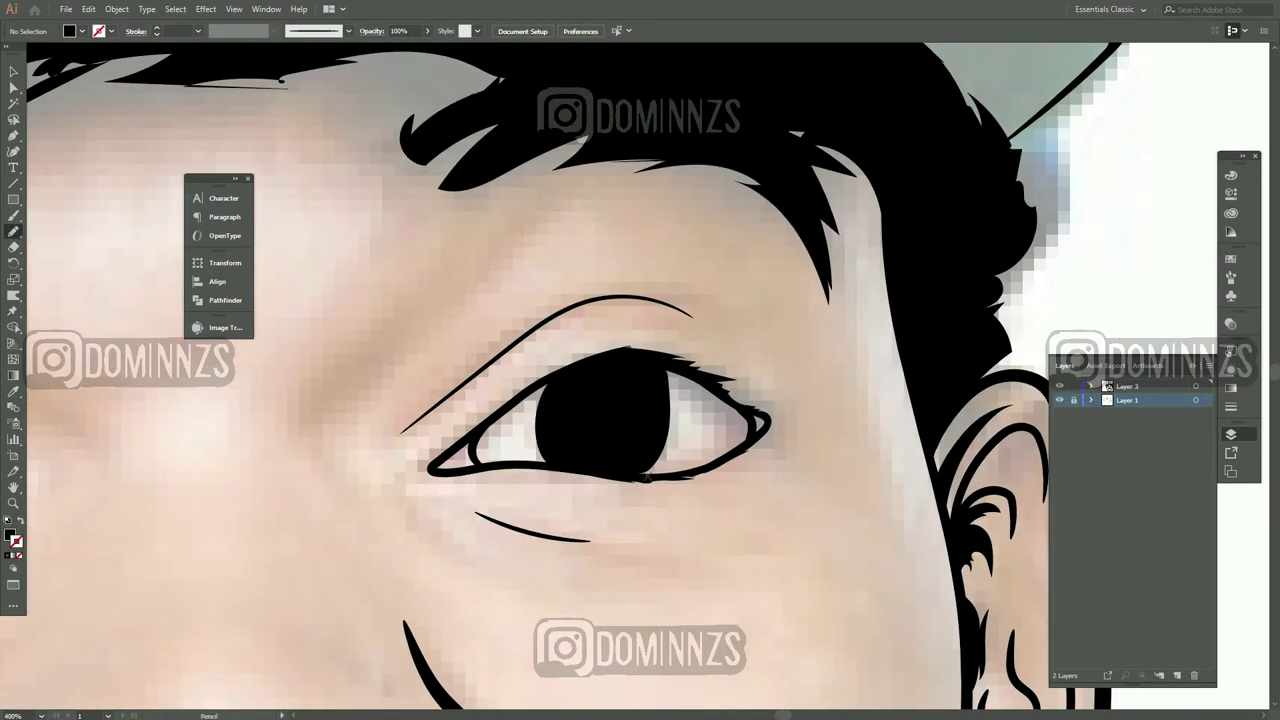
Paint a tapered black stroke beneath the lower lid of each eye with the Paintbrush
{"action": "key", "text": "b"}
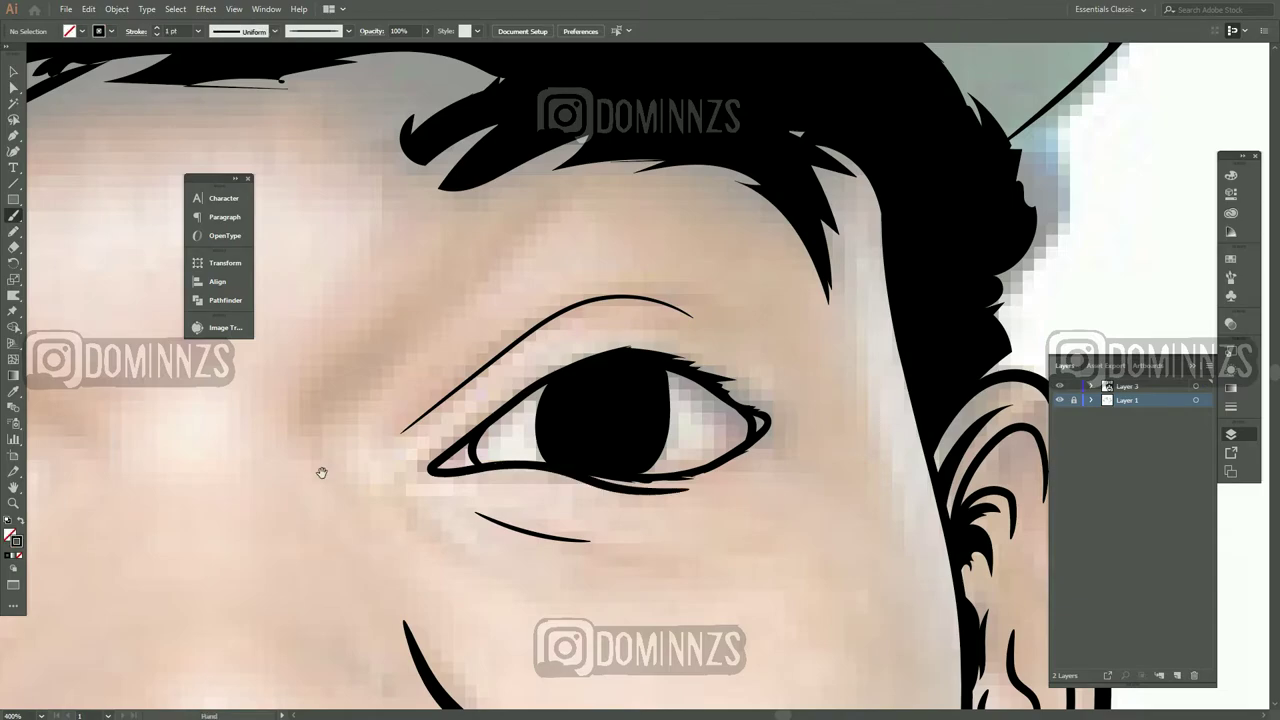
{"action": "scroll", "coordinate": [323, 471], "scroll_direction": "left", "scroll_amount": 5}
{"action": "left_click_drag", "start_coordinate": [340, 494], "coordinate": [500, 478]}
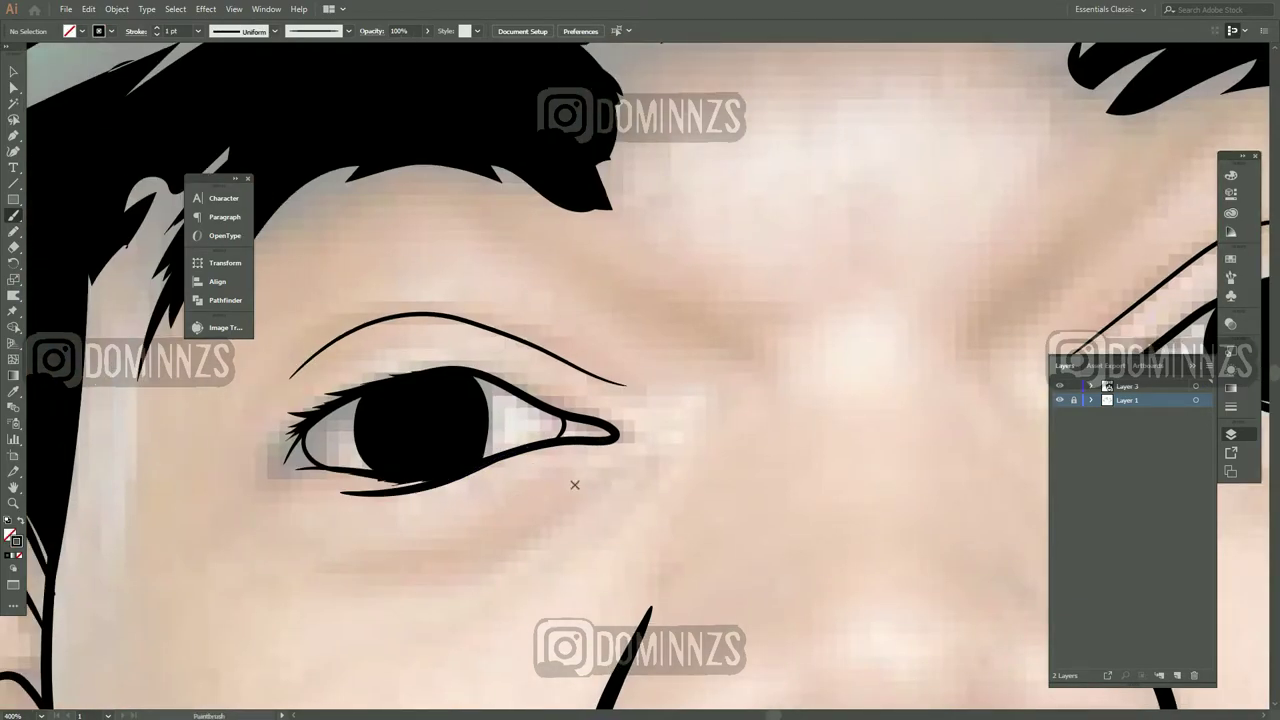
Examine the whole line drawing with the photo on Layer 1 hidden, and show the photo again
{"action": "key", "text": "ctrl+1"}
{"action": "key", "text": "ctrl+minus"}
{"action": "key", "text": "ctrl+minus"}
{"action": "left_click", "coordinate": [1059, 401]}
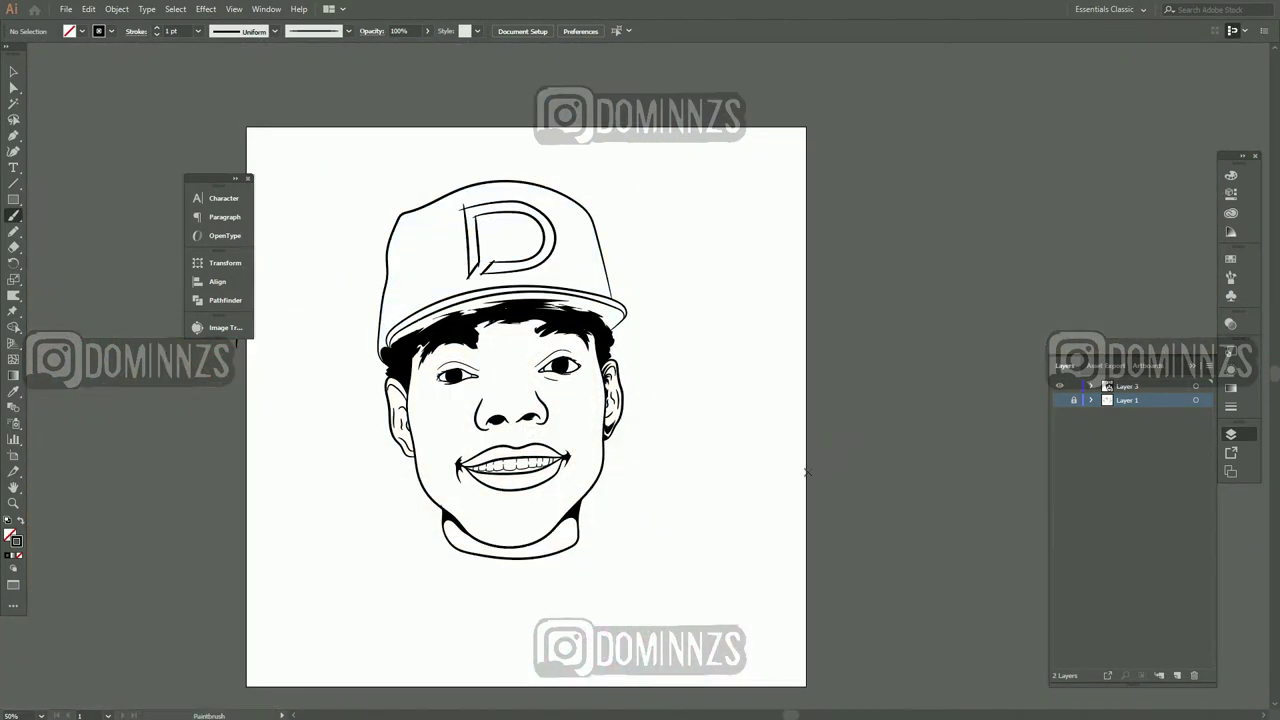
{"action": "key", "text": "ctrl+plus"}
{"action": "key", "text": "ctrl+plus"}
{"action": "key", "text": "ctrl+plus"}
{"action": "key", "text": "ctrl+plus"}
{"action": "key", "text": "ctrl+plus"}
{"action": "left_click", "coordinate": [1059, 401]}
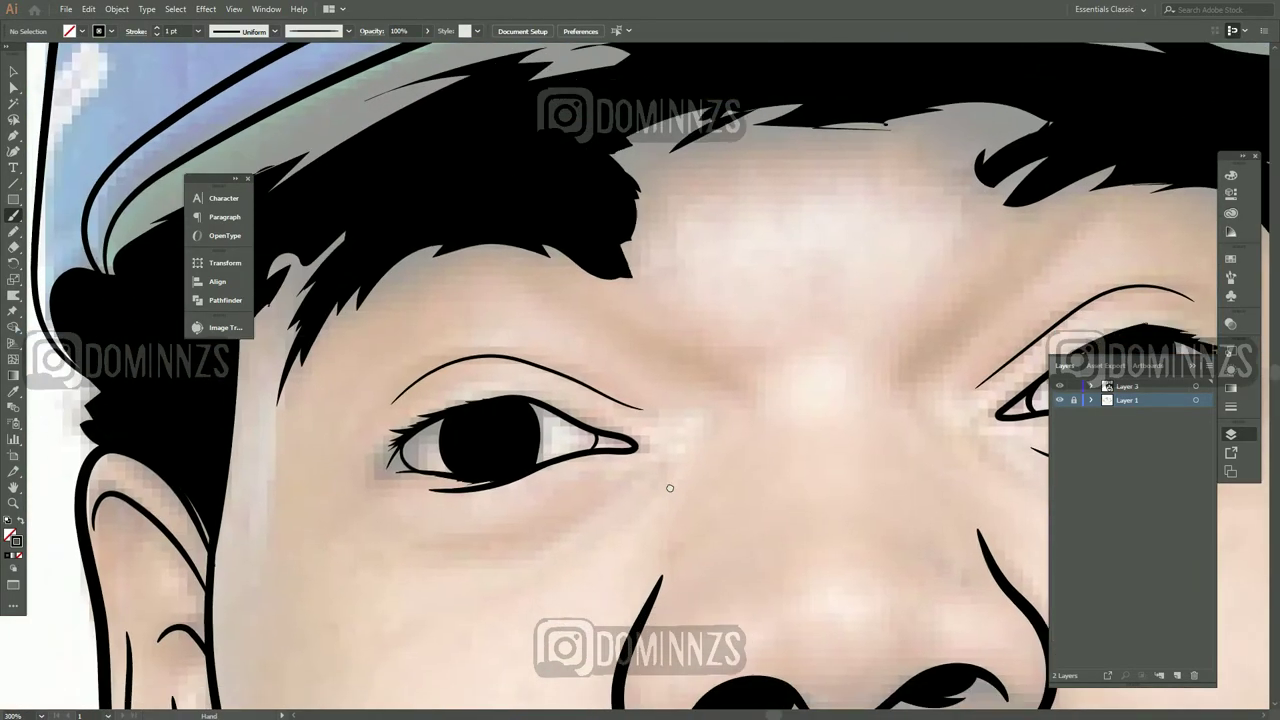
Delete the left-side eye's outline, iris and lashes, keeping the eyelid crease
{"action": "key", "text": "v"}
{"action": "left_click", "coordinate": [644, 446]}
{"action": "key", "text": "Delete"}
{"action": "key", "text": "ctrl+z"}
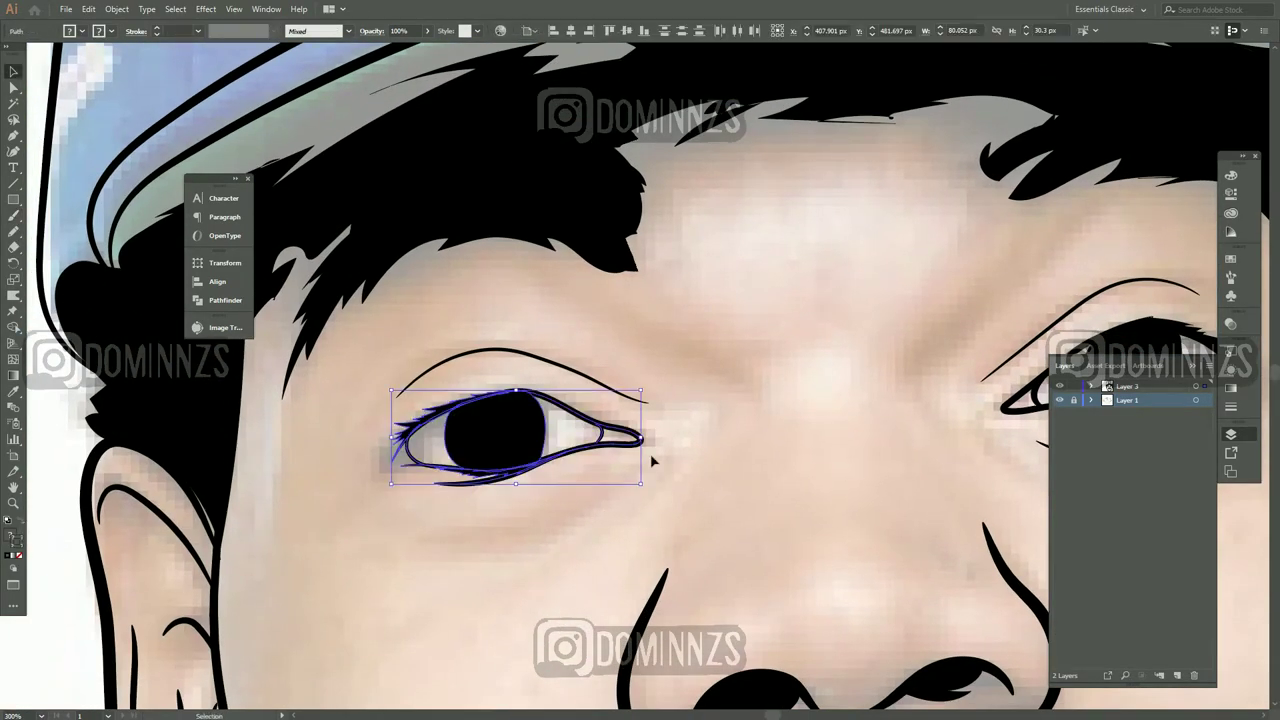
{"action": "left_click", "coordinate": [727, 533]}
{"action": "left_click", "coordinate": [642, 445]}
{"action": "key", "text": "Delete"}
Redraw the left-side eye's outline in tapered black strokes, including the upper lid, lower lid and inner corner
{"action": "key", "text": "n"}
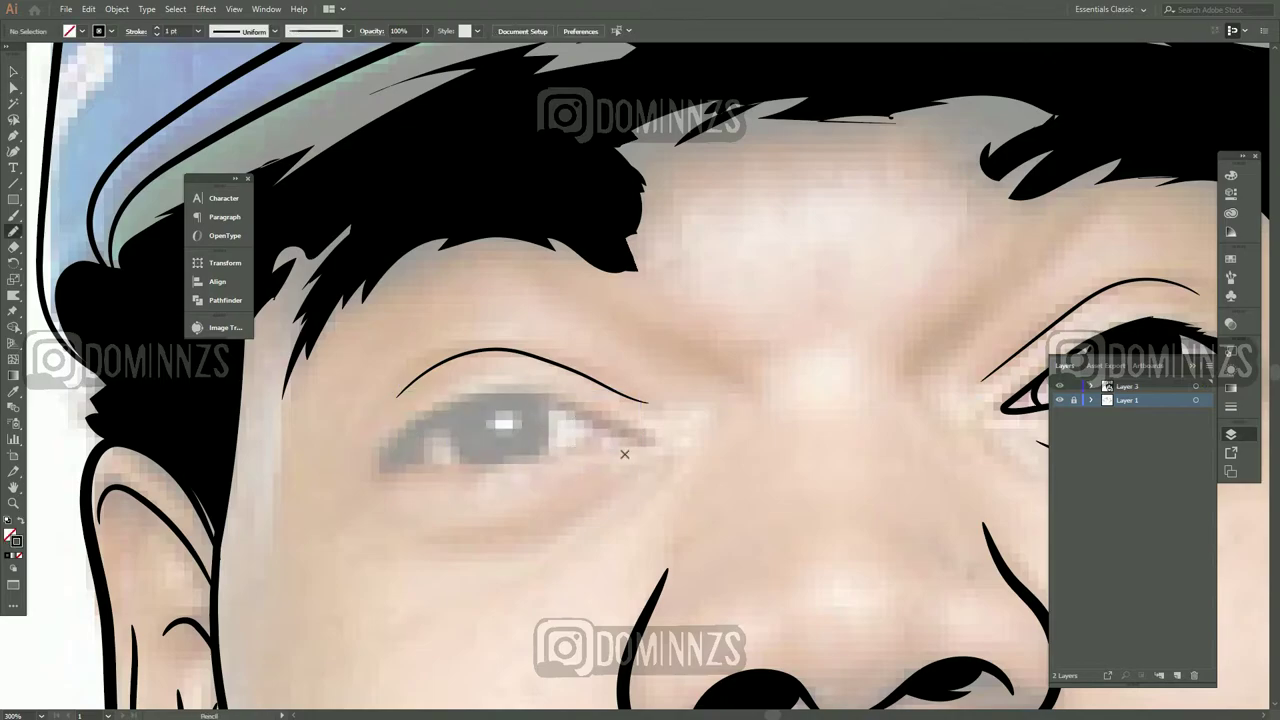
{"action": "left_click_drag", "start_coordinate": [629, 430], "coordinate": [368, 459]}
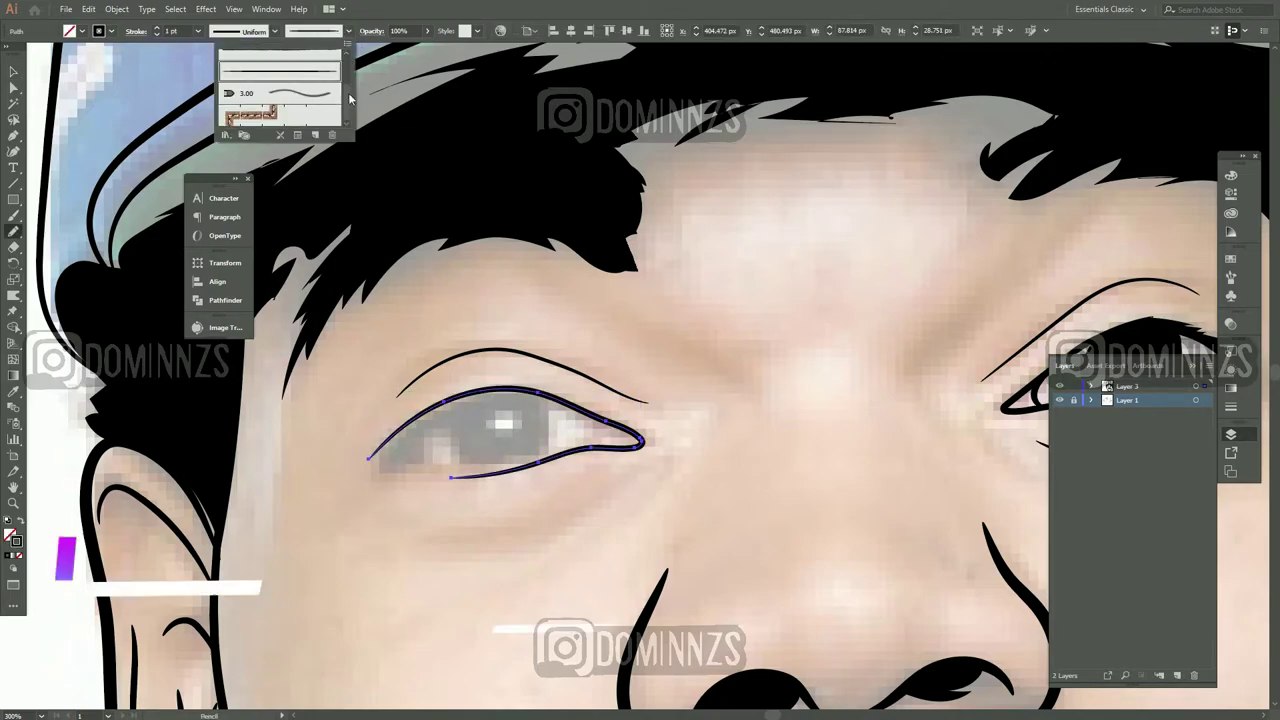
{"action": "key", "text": "v"}
{"action": "left_click", "coordinate": [620, 519]}
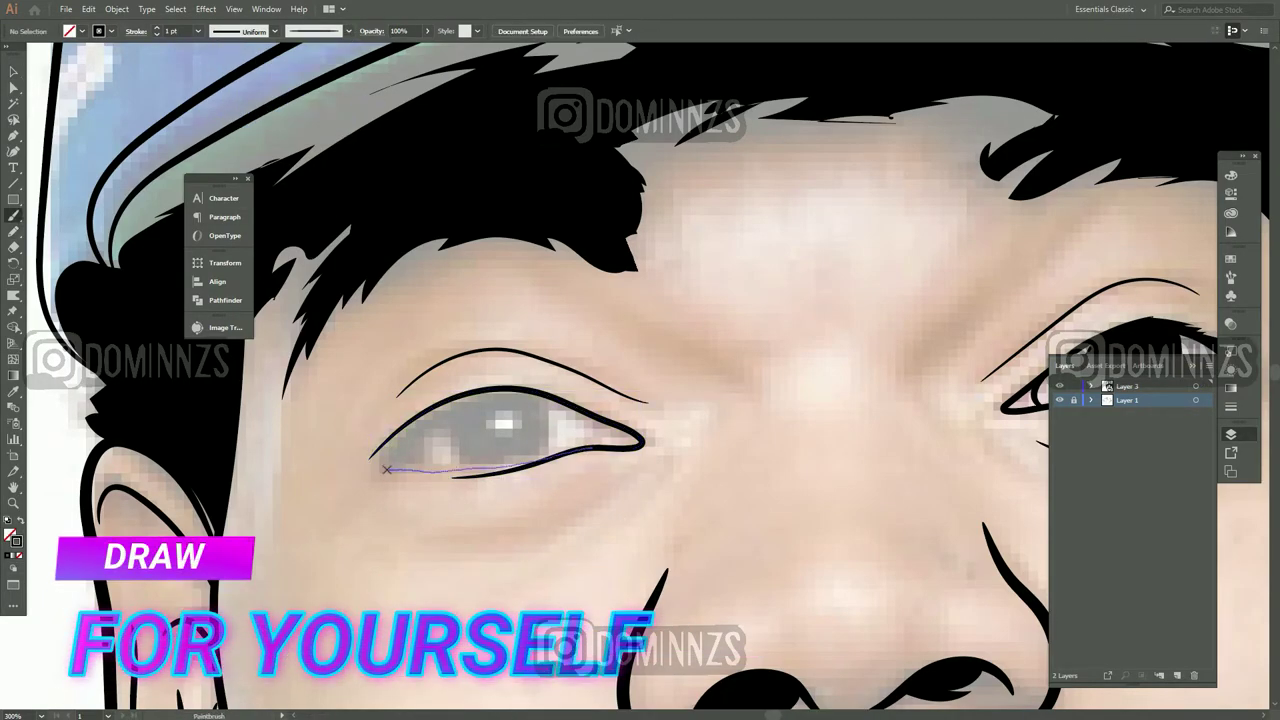
{"action": "left_click_drag", "start_coordinate": [386, 469], "coordinate": [373, 462]}
{"action": "key", "text": "ctrl+z"}
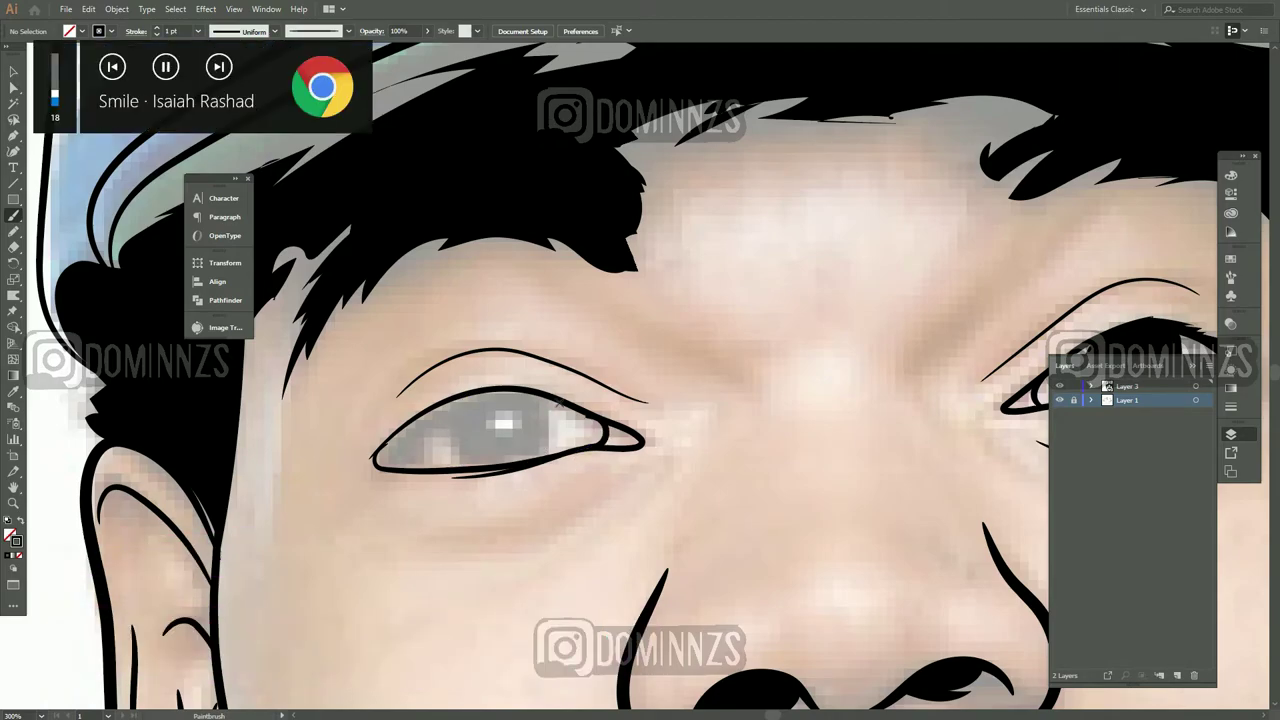
Draw the left-side eye's iris and spiky upper lashes as solid black Pencil shapes without a stroke
{"action": "key", "text": "v"}
{"action": "key", "text": "ctrl+z"}
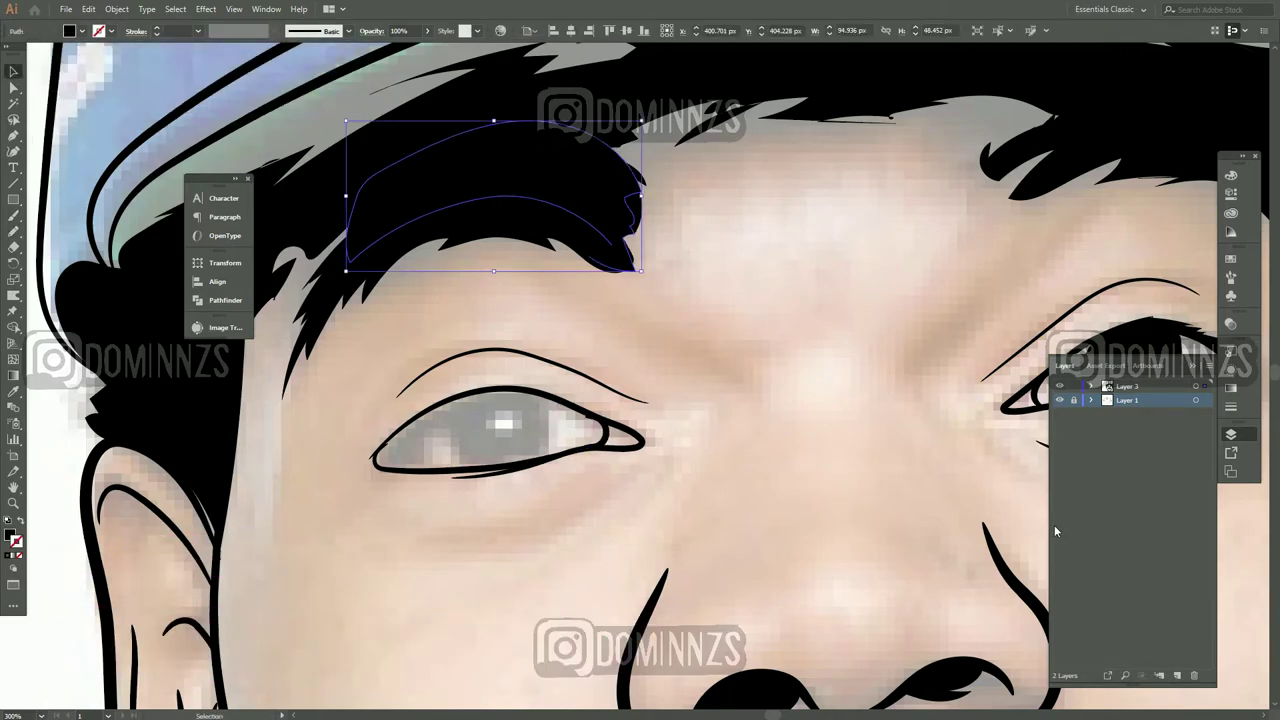
{"action": "left_click", "coordinate": [521, 520]}
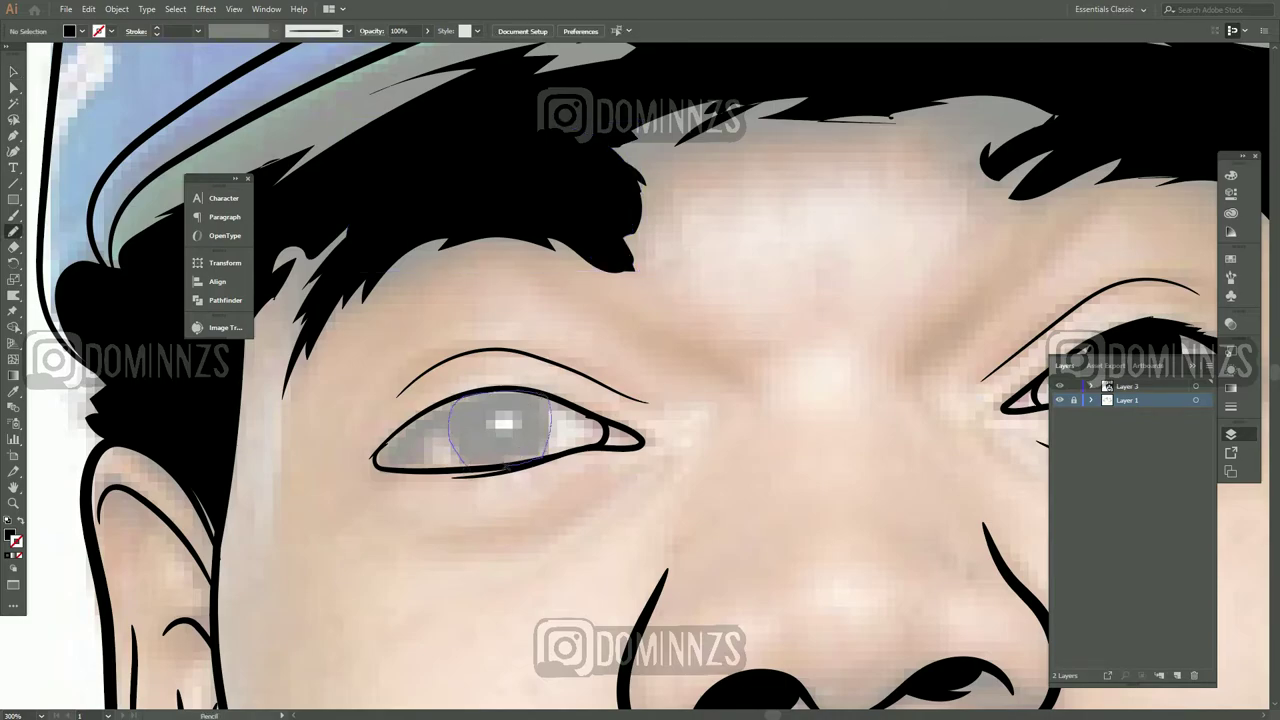
{"action": "left_click_drag", "start_coordinate": [505, 466], "coordinate": [507, 466]}
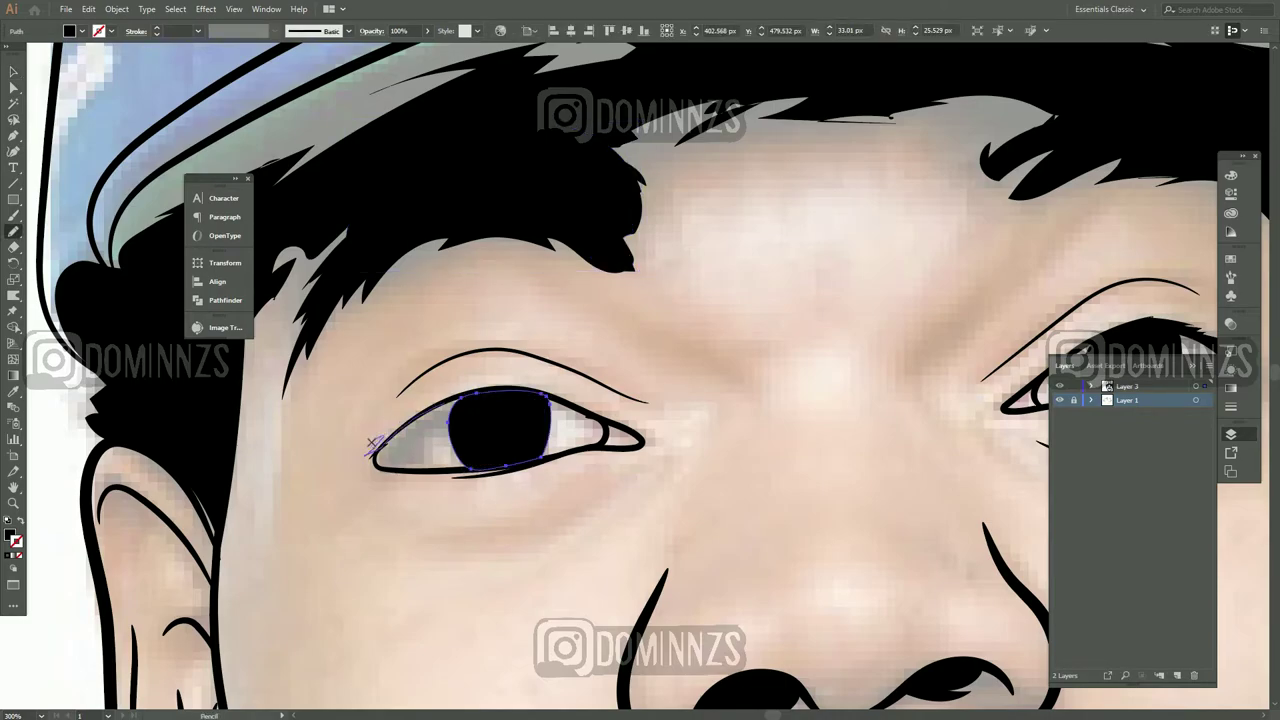
{"action": "left_click_drag", "start_coordinate": [540, 388], "coordinate": [560, 392]}
{"action": "key", "text": "v"}
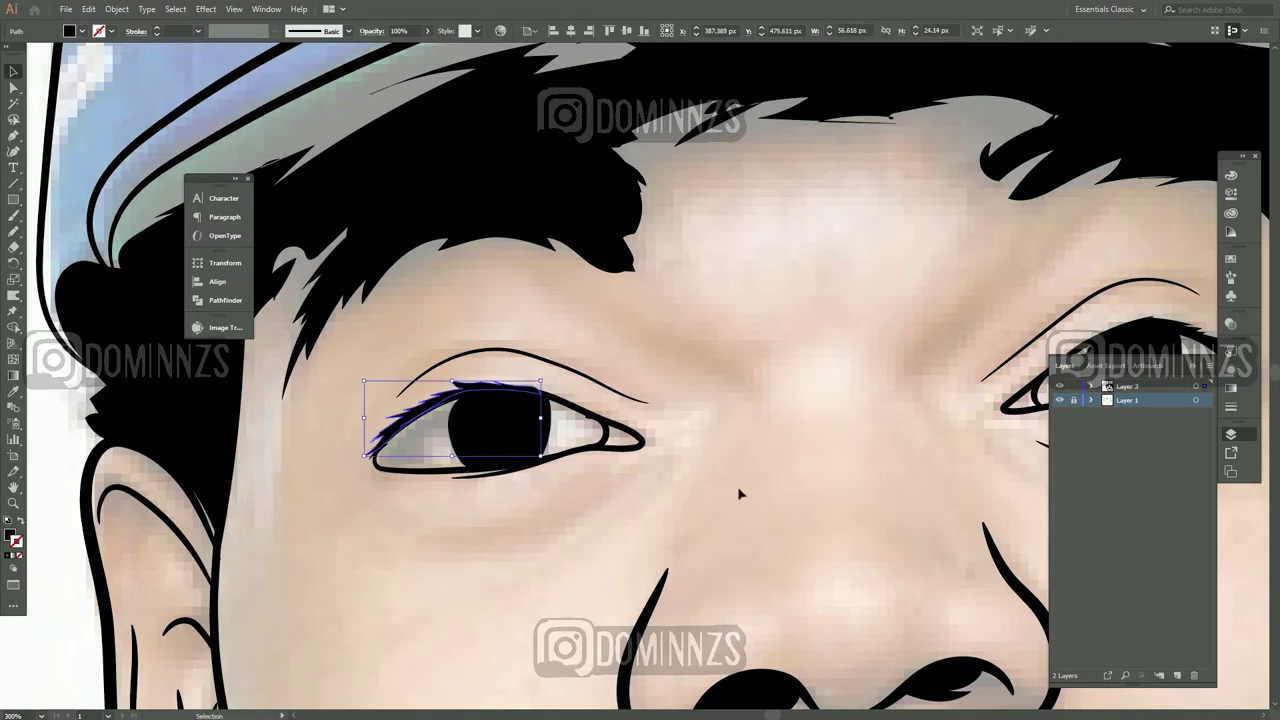
{"action": "left_click", "coordinate": [737, 486]}
Compare the redrawn eye with the other eye and the full portrait, briefly hiding the photo on Layer 1
{"action": "scroll", "coordinate": [737, 486], "scroll_direction": "down", "scroll_amount": 5}
{"action": "scroll", "coordinate": [477, 490], "scroll_direction": "up", "scroll_amount": 4}
{"action": "left_click_drag", "start_coordinate": [477, 490], "coordinate": [695, 565]}
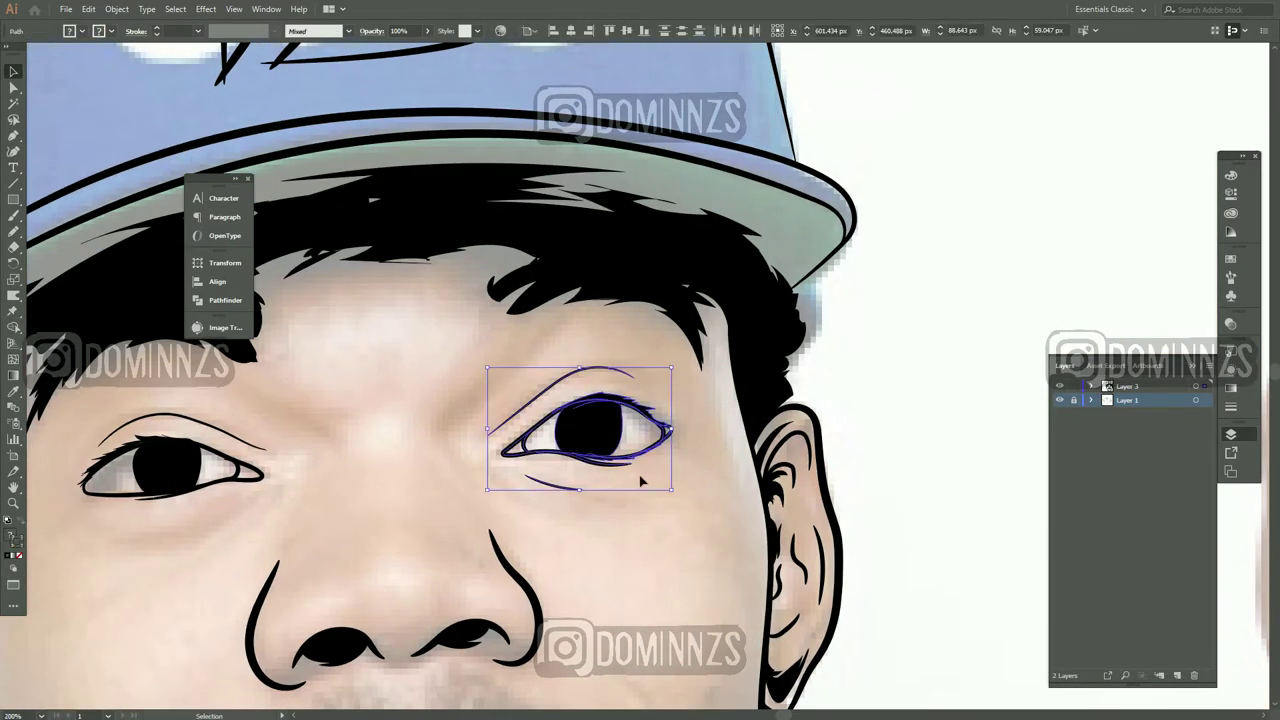
{"action": "left_click", "coordinate": [684, 531]}
{"action": "key", "text": "ctrl+minus"}
{"action": "key", "text": "ctrl+minus"}
{"action": "key", "text": "ctrl+minus"}
{"action": "key", "text": "ctrl+minus"}
{"action": "left_click", "coordinate": [1059, 400]}
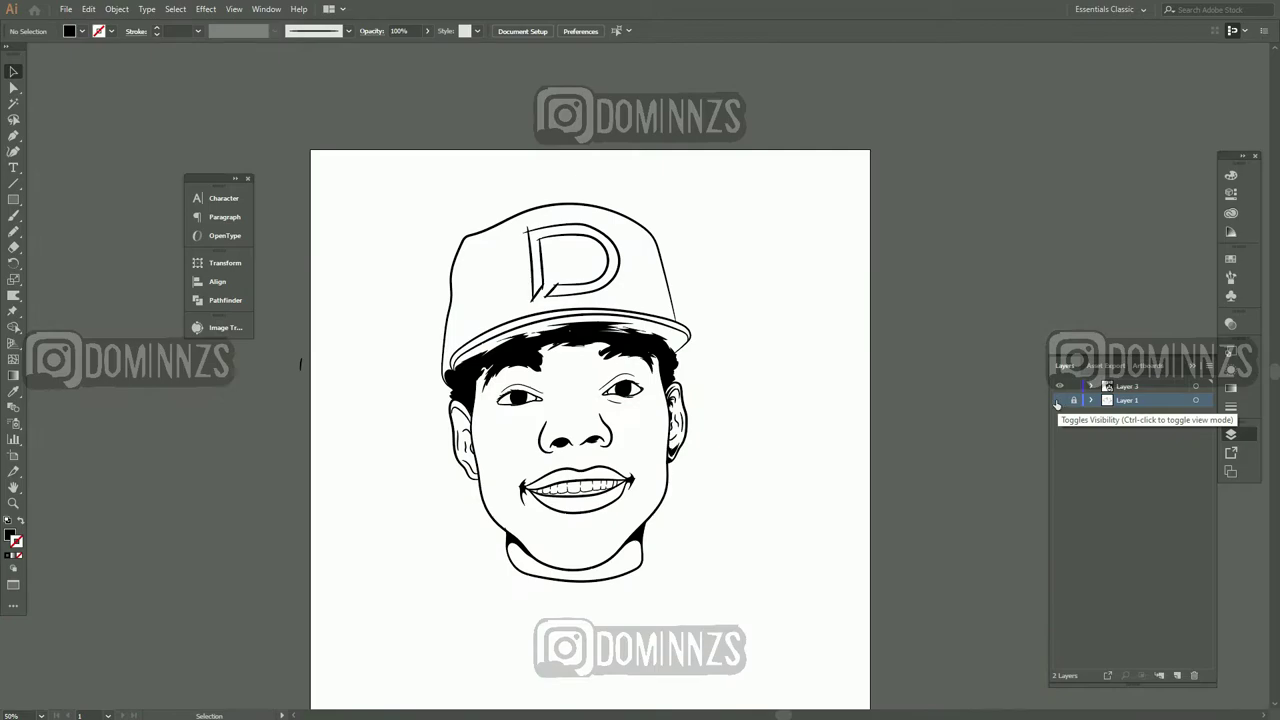
{"action": "left_click", "coordinate": [1059, 400]}
{"action": "key", "text": "ctrl+plus"}
{"action": "key", "text": "ctrl+plus"}
{"action": "key", "text": "ctrl+plus"}
{"action": "key", "text": "ctrl+plus"}
{"action": "key", "text": "ctrl+minus"}
{"action": "key", "text": "ctrl+minus"}
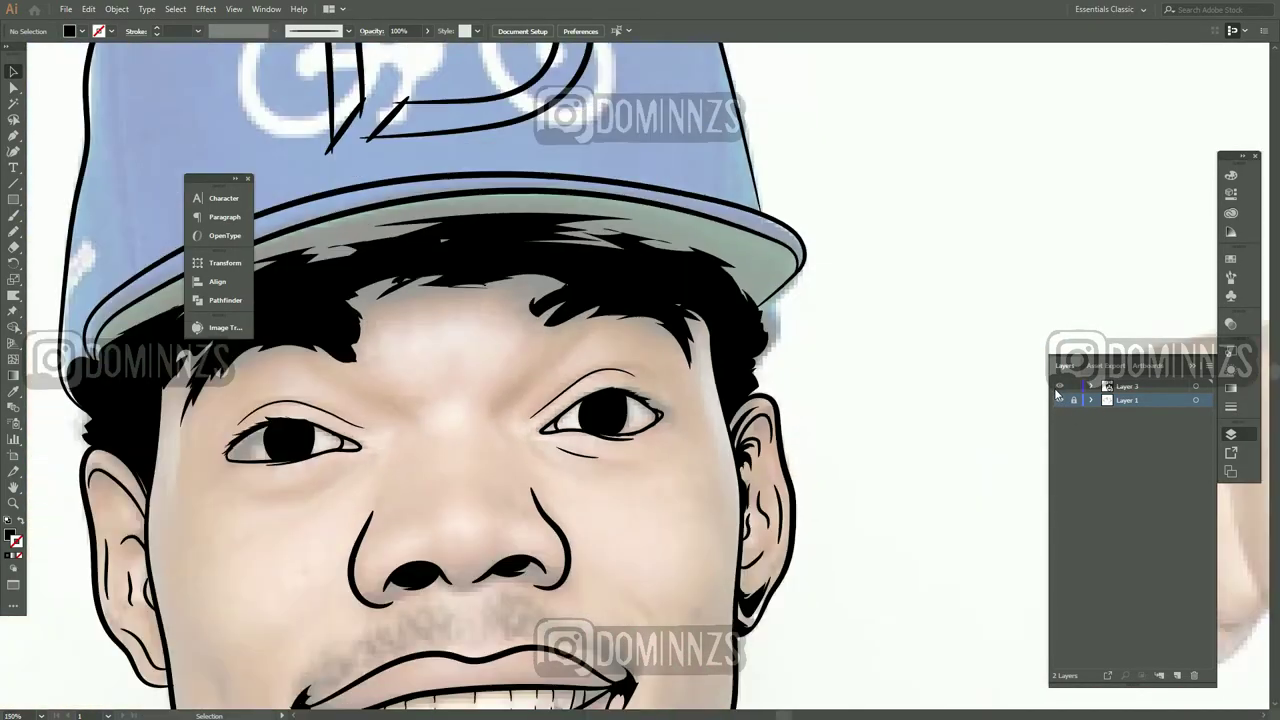
{"action": "scroll", "coordinate": [1056, 404], "scroll_direction": "down", "scroll_amount": 5}
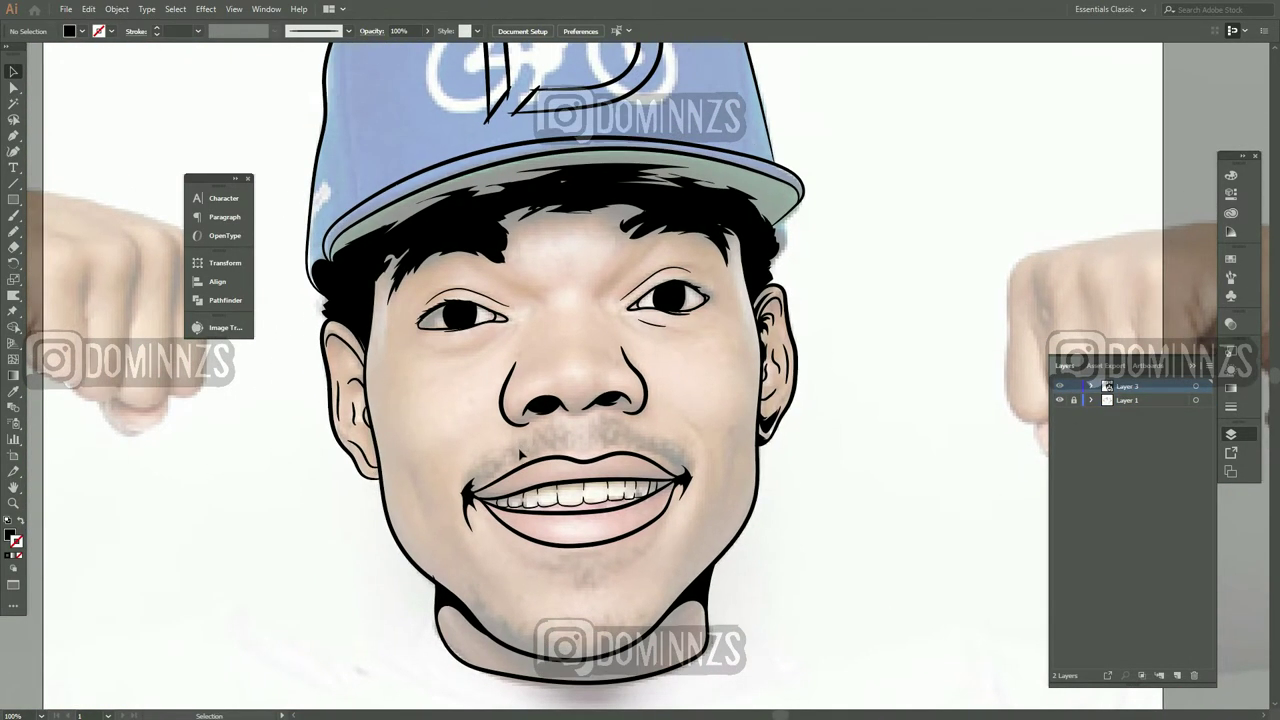
Set the stroke weight of the nose outline to 1 pt
{"action": "key", "text": "ctrl+plus"}
{"action": "key", "text": "ctrl+plus"}
{"action": "left_click", "coordinate": [465, 412]}
{"action": "left_click", "coordinate": [199, 31]}
{"action": "left_click", "coordinate": [214, 89]}
{"action": "left_click", "coordinate": [409, 510]}
Lock the line art on Layer 3 and add a new layer above it
{"action": "scroll", "coordinate": [409, 510], "scroll_direction": "down", "scroll_amount": 2}
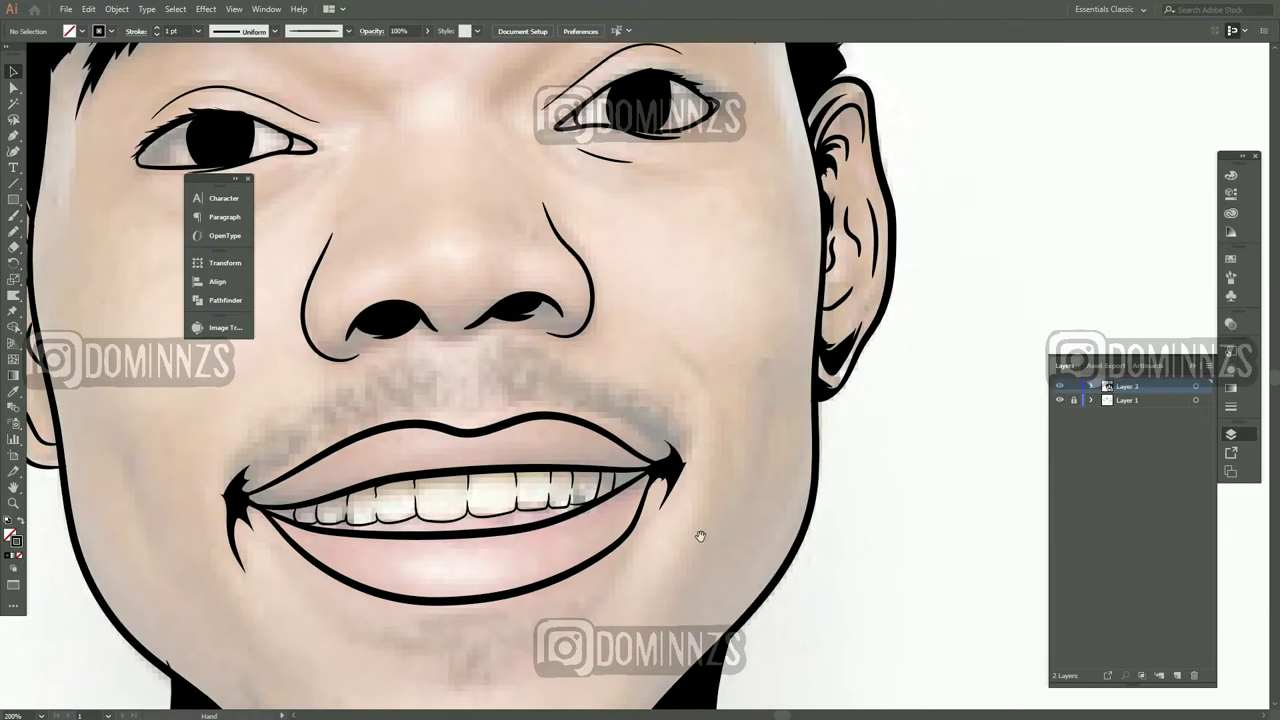
{"action": "key", "text": "ctrl+minus"}
{"action": "key", "text": "ctrl+plus"}
{"action": "key", "text": "ctrl+plus"}
{"action": "scroll", "coordinate": [614, 453], "scroll_direction": "right", "scroll_amount": 2}
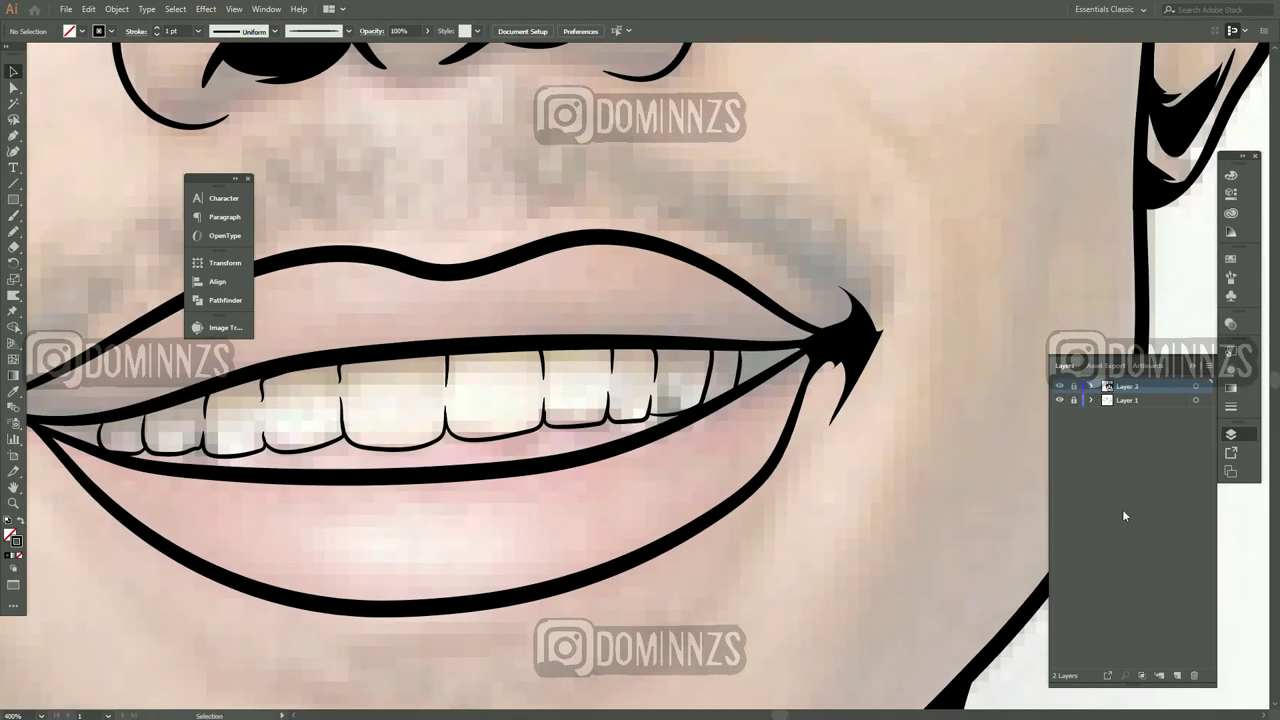
{"action": "left_click", "coordinate": [1176, 675]}
Draw a thin horizontal ellipse about 389 px wide and 1 px high beside the face, filled black without a stroke
{"action": "key", "text": "ctrl+minus"}
{"action": "key", "text": "ctrl+minus"}
{"action": "scroll", "coordinate": [611, 449], "scroll_direction": "right", "scroll_amount": 5}
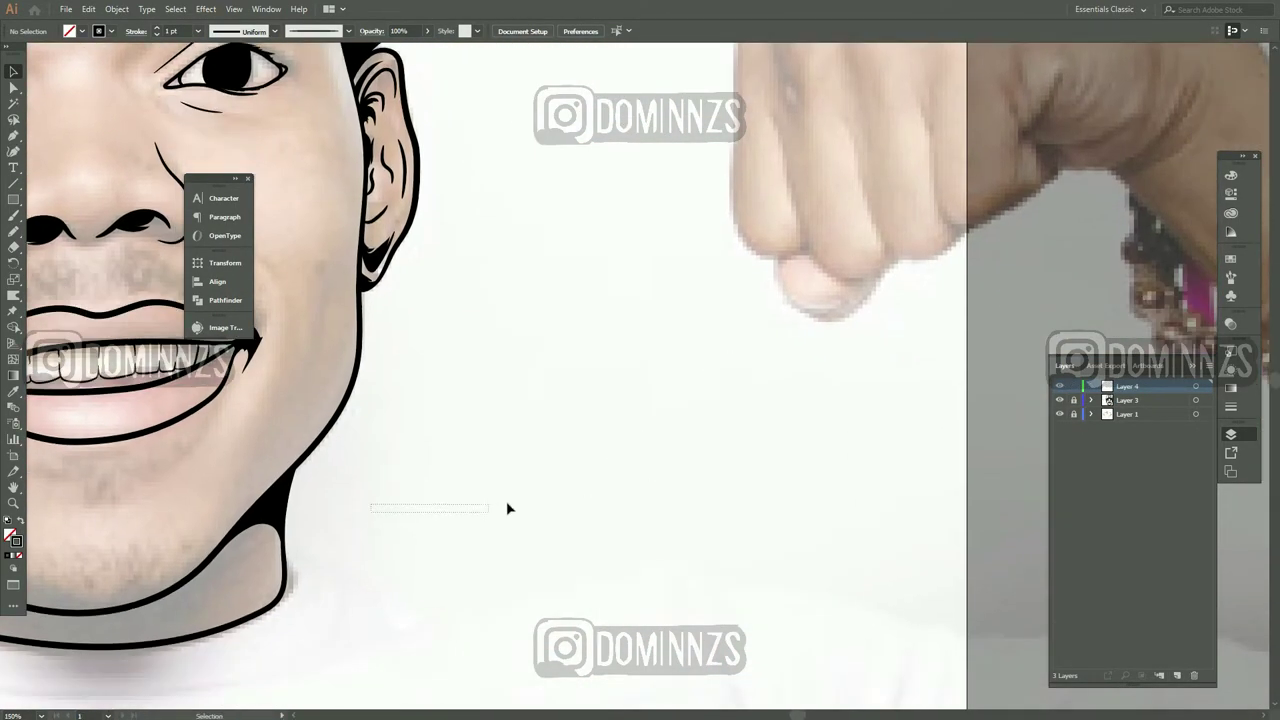
{"action": "key", "text": "l"}
{"action": "left_click_drag", "start_coordinate": [438, 516], "coordinate": [1040, 514]}
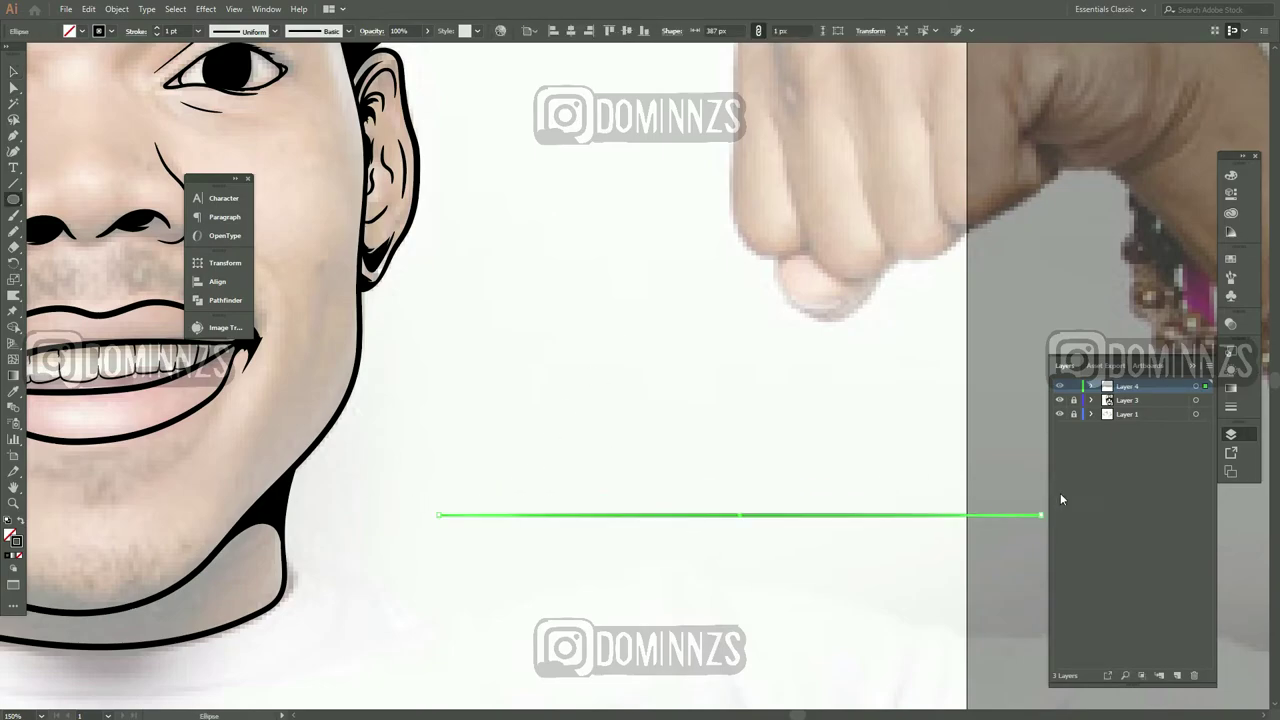
{"action": "left_click", "coordinate": [640, 558], "text": "ctrl"}
{"action": "left_click", "coordinate": [560, 515]}
{"action": "key", "text": "ctrl+plus"}
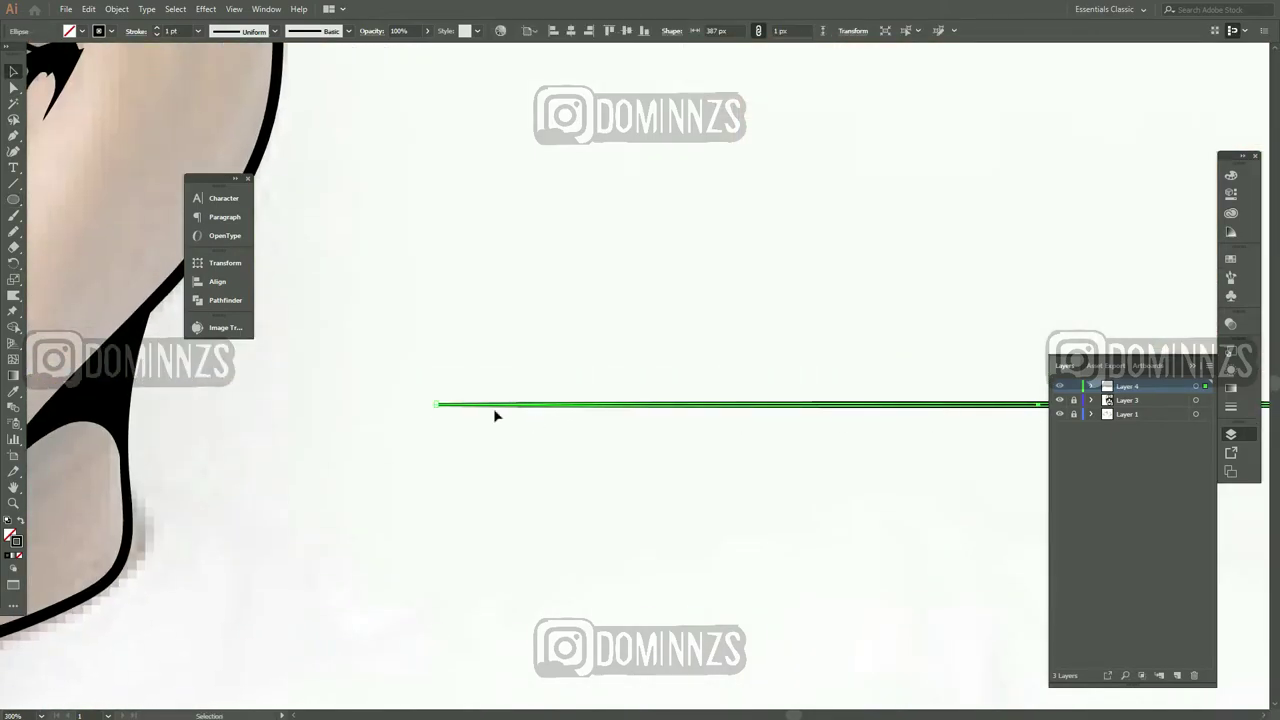
{"action": "left_click_drag", "start_coordinate": [436, 405], "coordinate": [430, 404]}
{"action": "key", "text": "shift+x"}
Duplicate the thin black ellipse upward into an evenly spaced stack of four
{"action": "left_click_drag", "start_coordinate": [779, 409], "coordinate": [863, 366]}
{"action": "left_click", "coordinate": [851, 391]}
{"action": "left_click", "coordinate": [857, 405]}
{"action": "left_click", "coordinate": [739, 456]}
Create a new art brush from the four stacked ellipses and try it with a curved stroke beside the face
{"action": "key", "text": "ctrl+a"}
{"action": "left_click", "coordinate": [340, 31]}
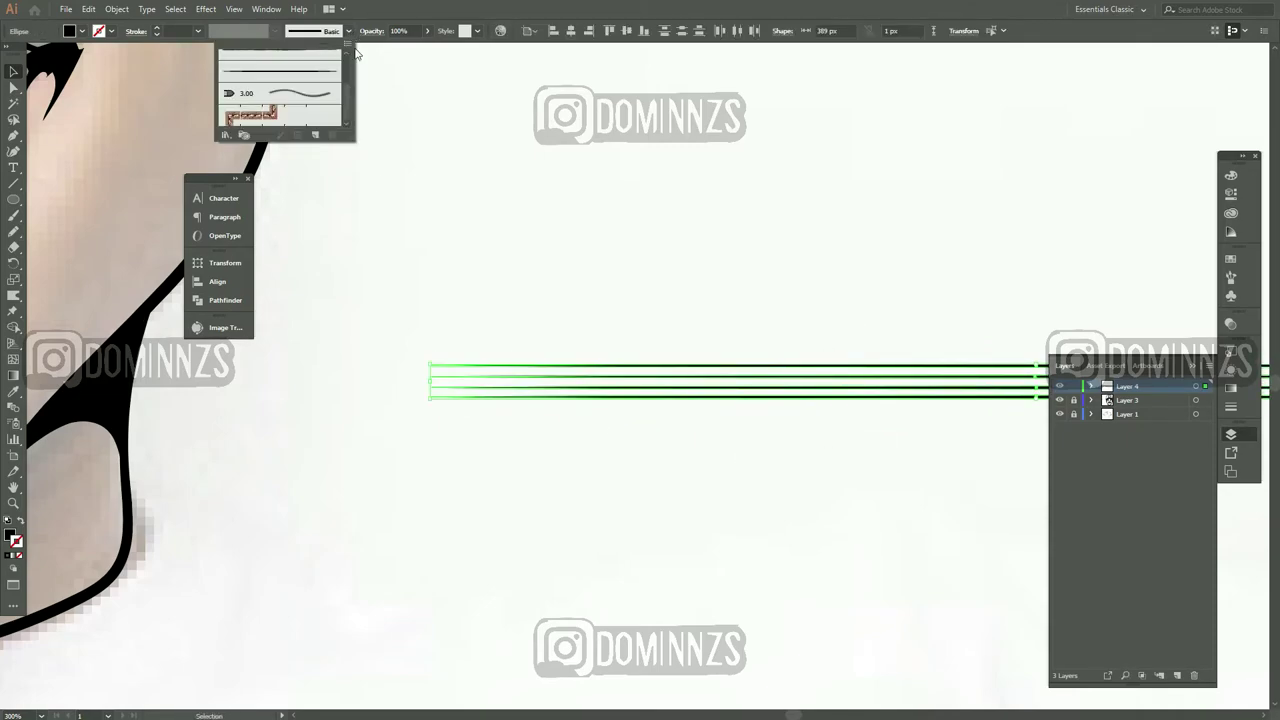
{"action": "left_click", "coordinate": [314, 134]}
{"action": "left_click", "coordinate": [548, 280]}
{"action": "left_click", "coordinate": [528, 323]}
{"action": "key", "text": "Return"}
{"action": "key", "text": "b"}
{"action": "left_click_drag", "start_coordinate": [463, 297], "coordinate": [671, 206]}
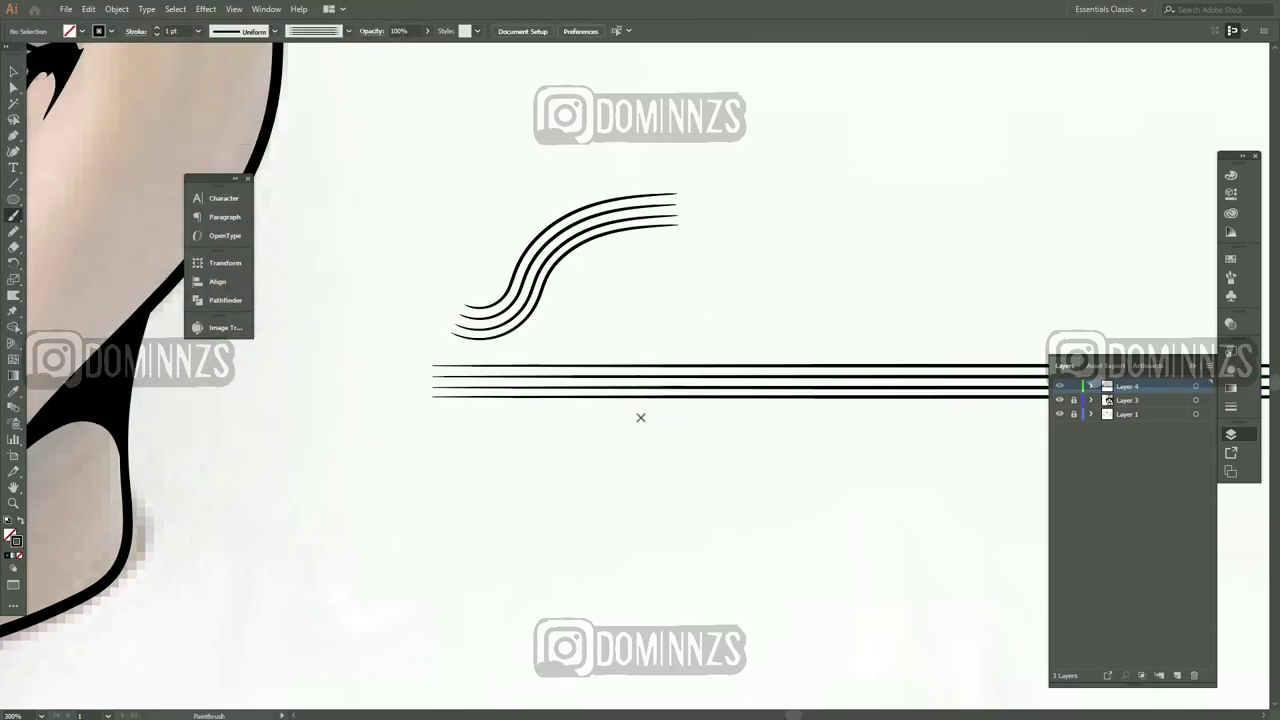
{"action": "left_click_drag", "start_coordinate": [554, 446], "coordinate": [554, 570]}
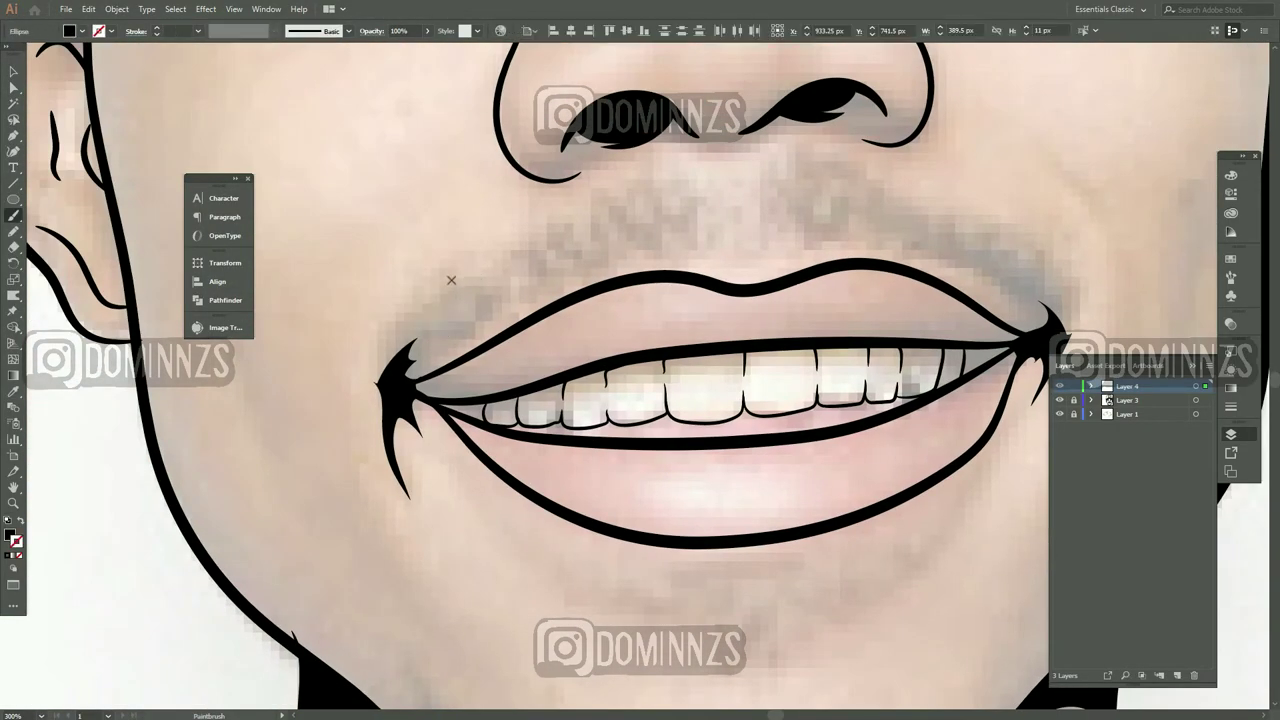
Paint the moustache above both halves of the upper lip with short strokes of the four-line hair brush
{"action": "mouse_move", "coordinate": [446, 298]}
{"action": "left_mouse_down"}
{"action": "mouse_move", "coordinate": [537, 230]}
{"action": "mouse_move", "coordinate": [586, 223]}
{"action": "left_mouse_up"}
{"action": "mouse_move", "coordinate": [418, 334]}
{"action": "left_mouse_down"}
{"action": "mouse_move", "coordinate": [495, 268]}
{"action": "mouse_move", "coordinate": [670, 190]}
{"action": "mouse_move", "coordinate": [708, 215]}
{"action": "mouse_move", "coordinate": [663, 395]}
{"action": "left_mouse_up"}
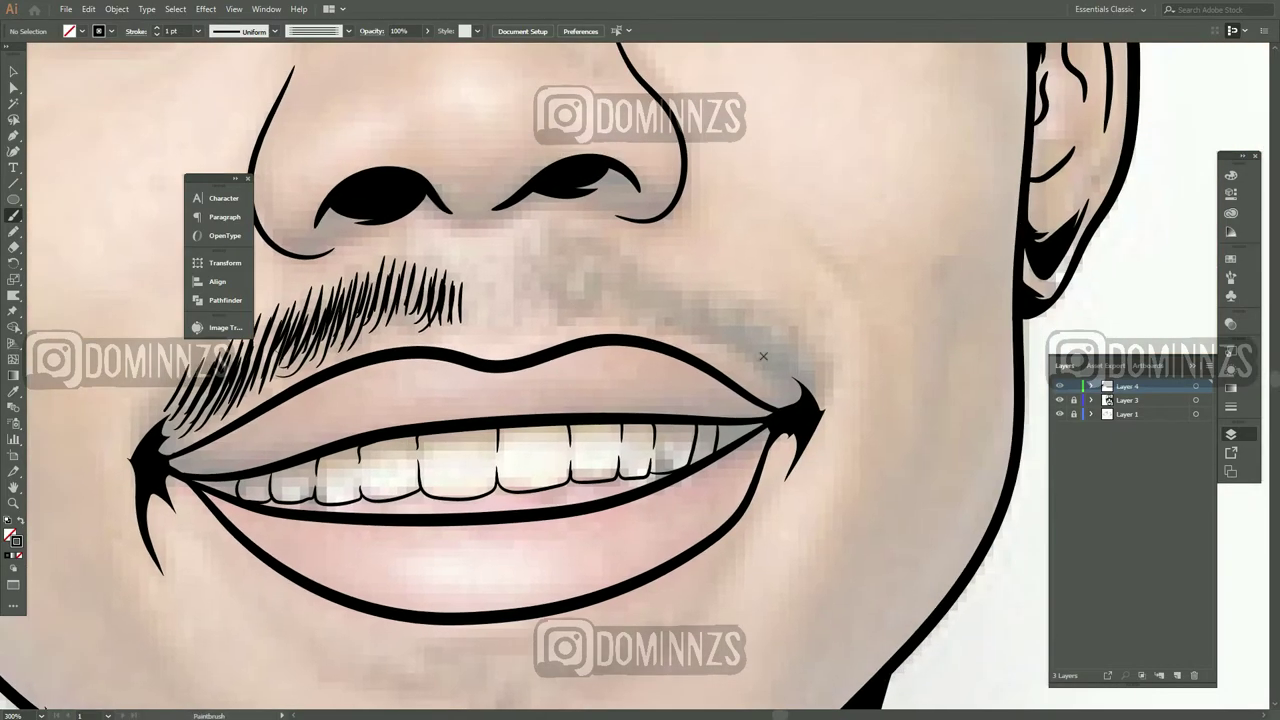
{"action": "mouse_move", "coordinate": [505, 320]}
{"action": "left_mouse_down"}
{"action": "mouse_move", "coordinate": [560, 255]}
{"action": "mouse_move", "coordinate": [706, 310]}
{"action": "mouse_move", "coordinate": [796, 381]}
{"action": "left_mouse_up"}
Paint a dense beard along the chin and lower jawline with short hair-brush strokes
{"action": "key", "text": "ctrl+minus"}
{"action": "key", "text": "ctrl+minus"}
{"action": "key", "text": "ctrl+minus"}
{"action": "key", "text": "ctrl+minus"}
{"action": "scroll", "coordinate": [500, 620], "scroll_direction": "up", "scroll_amount": 3}
{"action": "mouse_move", "coordinate": [423, 357]}
{"action": "left_mouse_down"}
{"action": "mouse_move", "coordinate": [476, 452]}
{"action": "mouse_move", "coordinate": [560, 480]}
{"action": "mouse_move", "coordinate": [810, 398]}
{"action": "mouse_move", "coordinate": [750, 460]}
{"action": "mouse_move", "coordinate": [620, 470]}
{"action": "mouse_move", "coordinate": [583, 420]}
{"action": "mouse_move", "coordinate": [694, 423]}
{"action": "left_mouse_up"}
Paint fine 0.5 pt hair strokes below the lower lip at 30% opacity, and hide the photo on Layer 1
{"action": "scroll", "coordinate": [601, 402], "scroll_direction": "up", "scroll_amount": 2}
{"action": "left_click", "coordinate": [197, 31]}
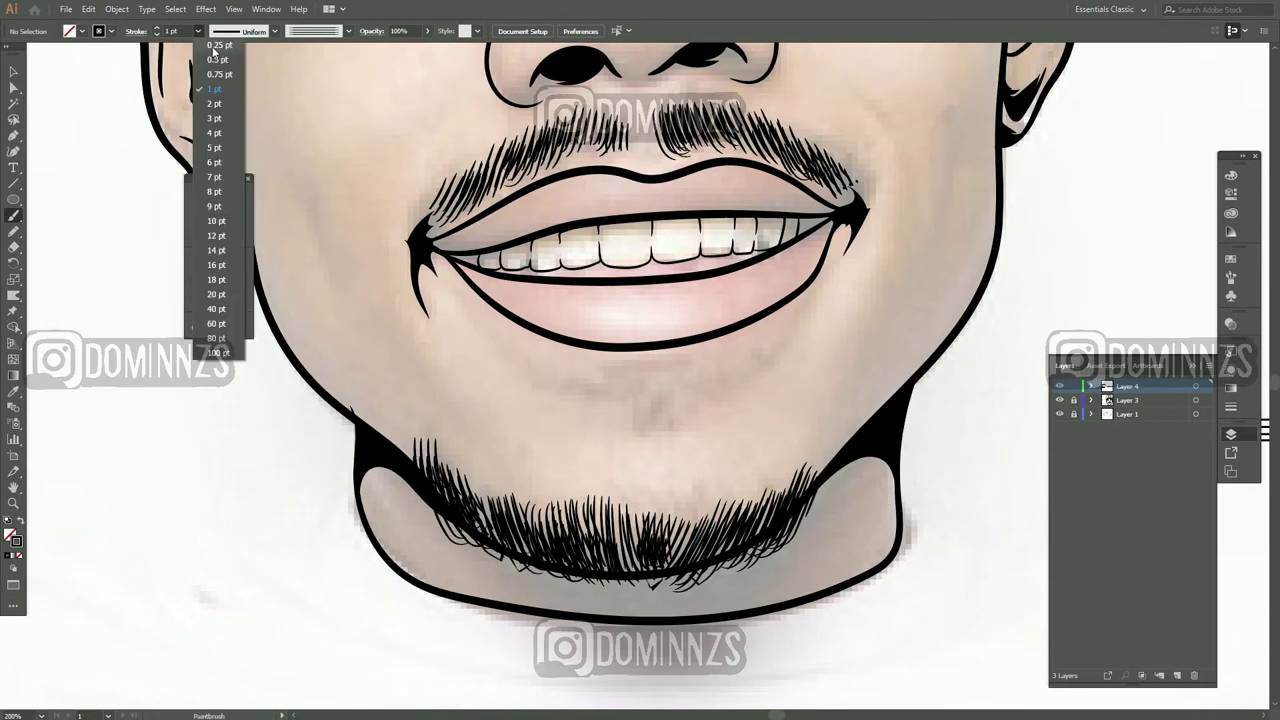
{"action": "left_click", "coordinate": [215, 47]}
{"action": "mouse_move", "coordinate": [552, 358]}
{"action": "left_mouse_down"}
{"action": "mouse_move", "coordinate": [620, 413]}
{"action": "mouse_move", "coordinate": [680, 370]}
{"action": "mouse_move", "coordinate": [720, 400]}
{"action": "mouse_move", "coordinate": [730, 360]}
{"action": "mouse_move", "coordinate": [698, 360]}
{"action": "mouse_move", "coordinate": [600, 405]}
{"action": "mouse_move", "coordinate": [540, 340]}
{"action": "left_mouse_up"}
{"action": "key", "text": "v"}
{"action": "left_click_drag", "start_coordinate": [534, 423], "coordinate": [769, 346]}
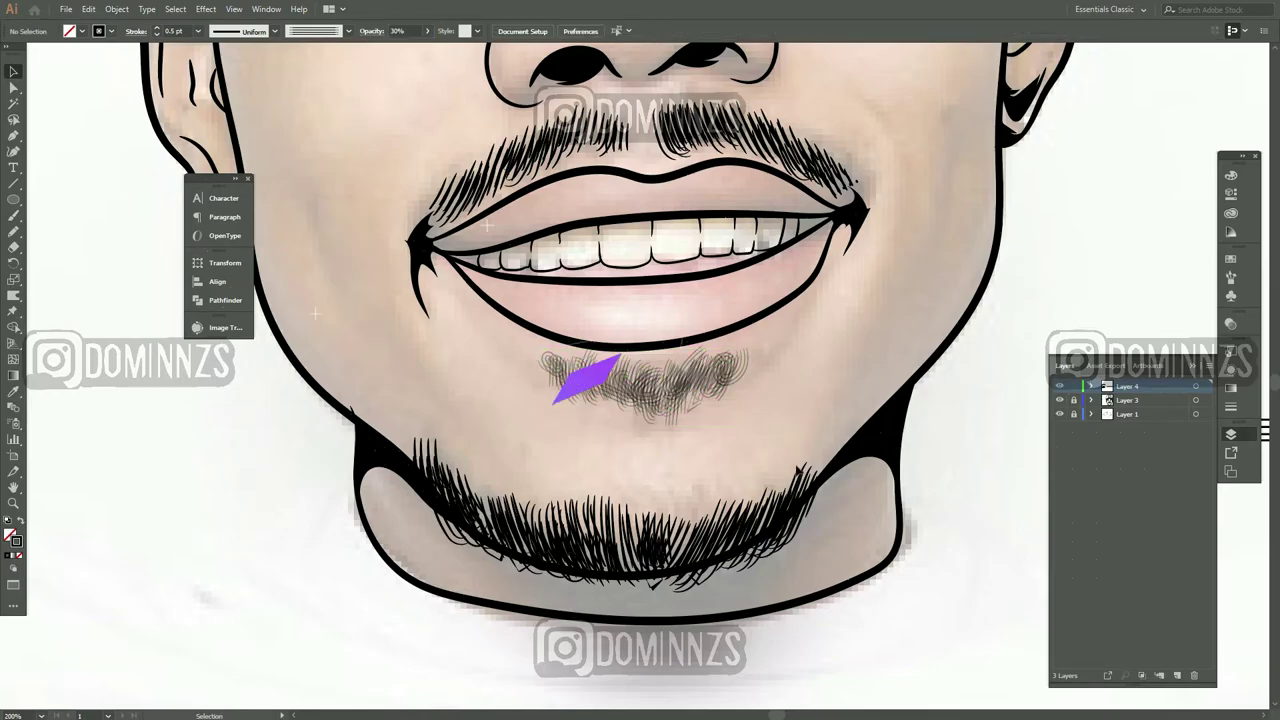
{"action": "key", "text": "ctrl+0"}
{"action": "left_click", "coordinate": [1060, 414]}
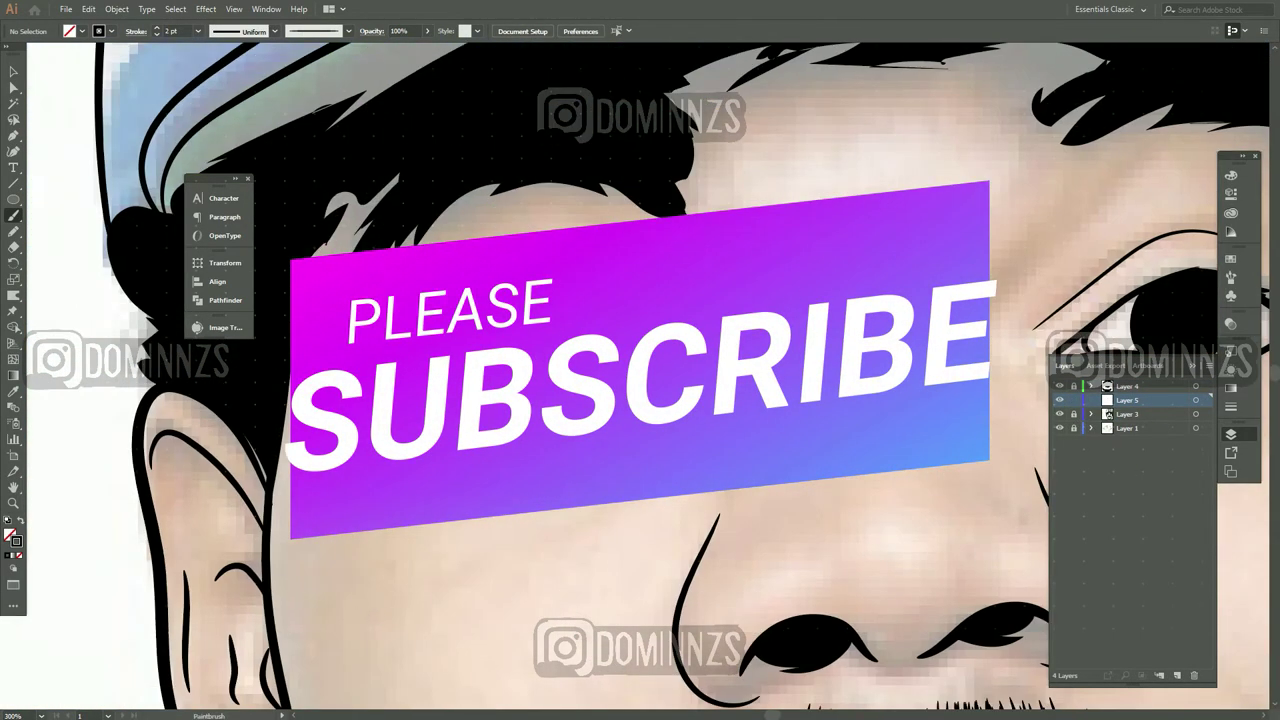
Set up the Pencil on Layer 5 with a tapered brush, white stroke, no fill and 41% opacity
{"action": "left_click", "coordinate": [348, 31]}
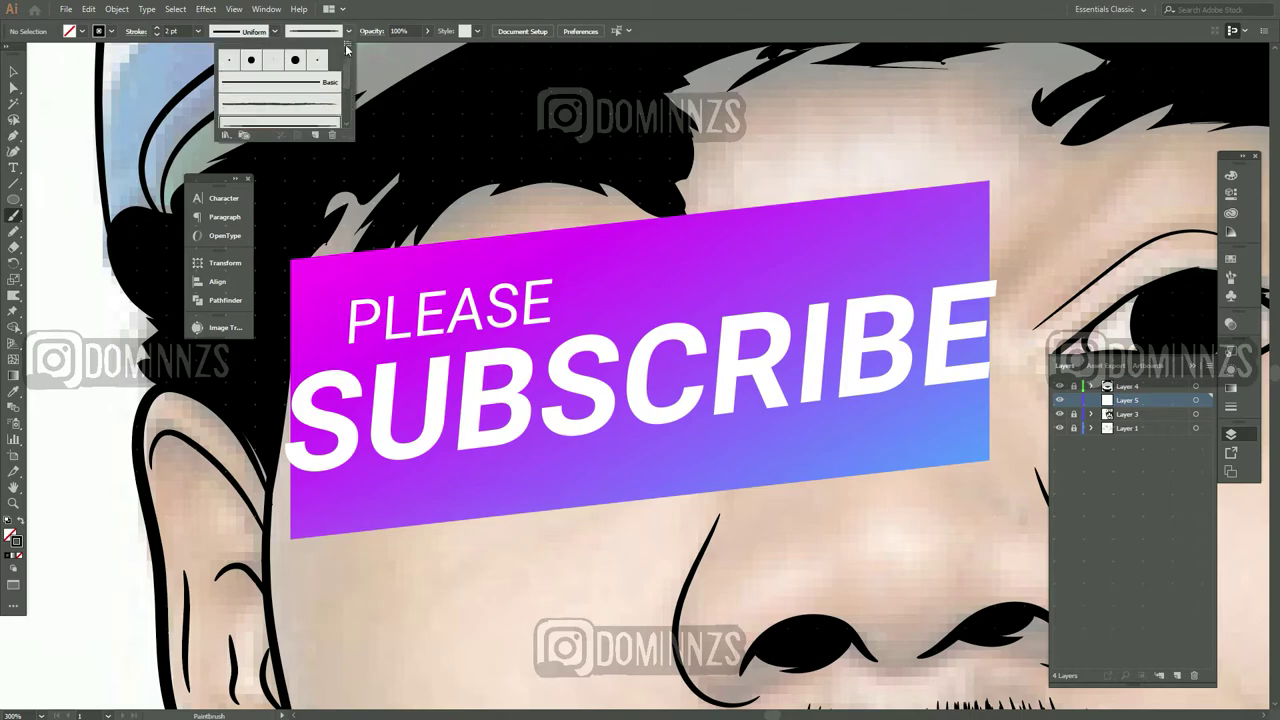
{"action": "left_click", "coordinate": [280, 121]}
{"action": "key", "text": "n"}
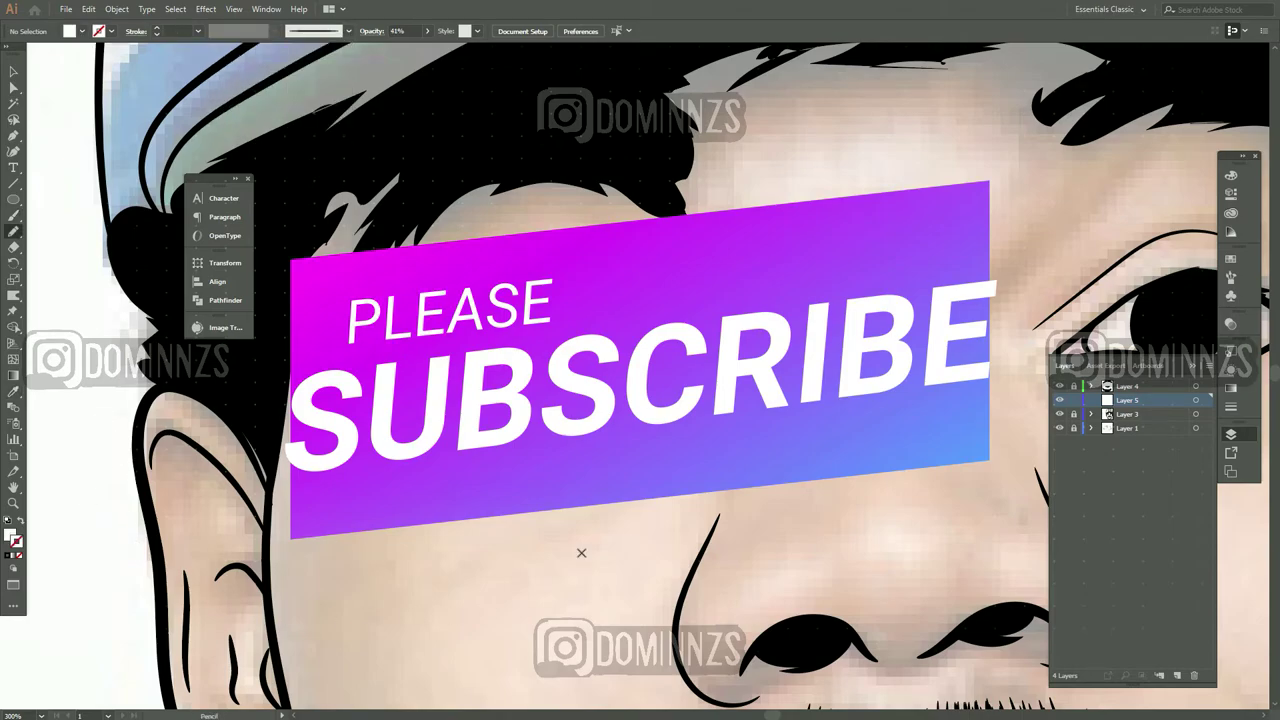
{"action": "key", "text": "shift+x"}
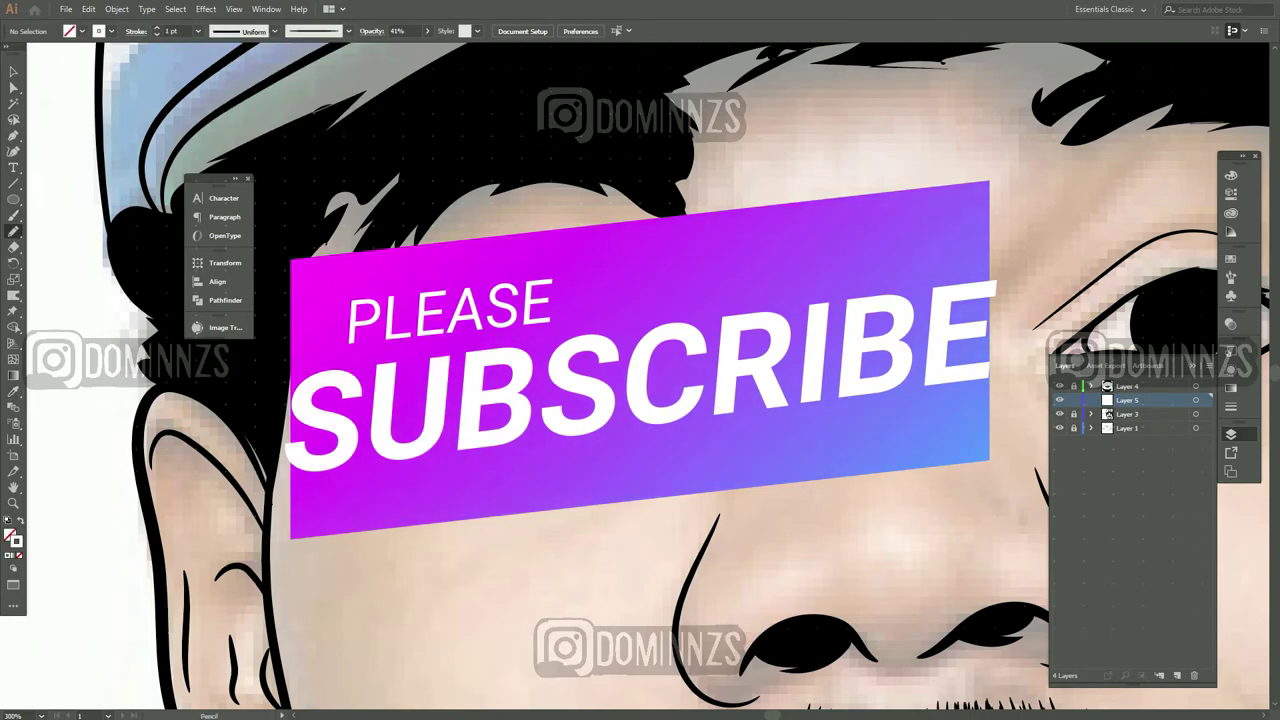
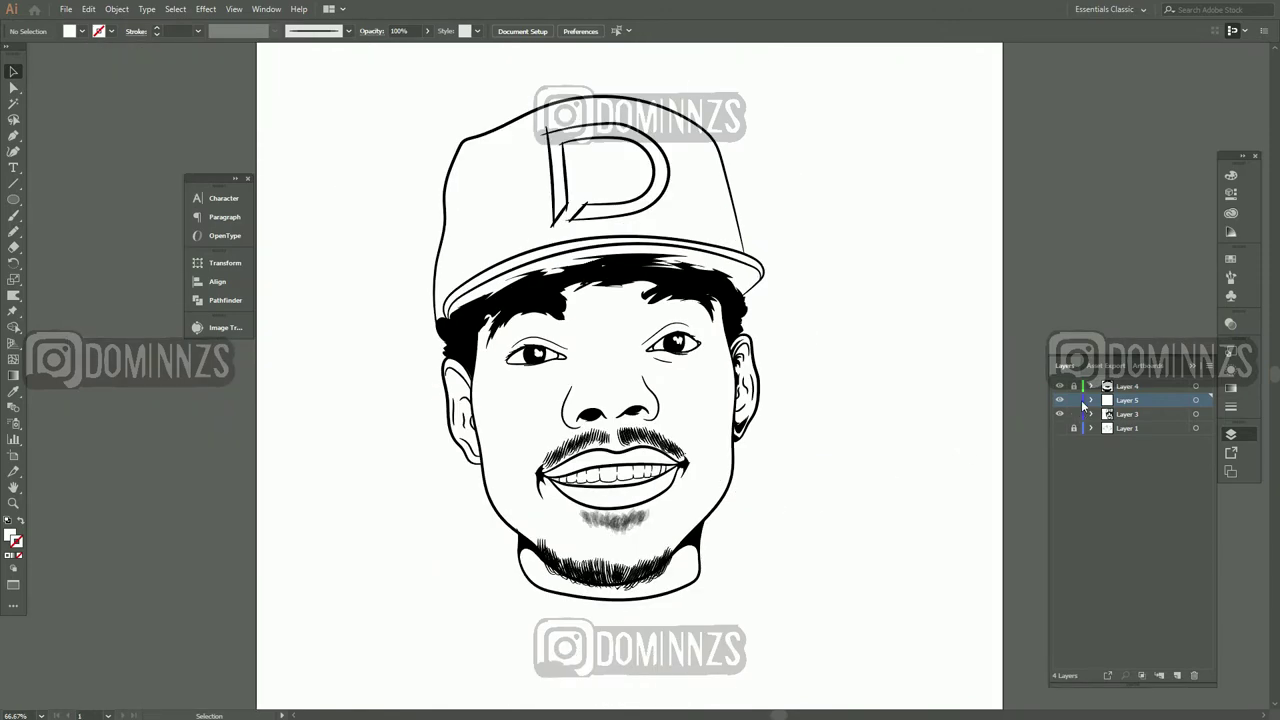
Copy all the line art onto a new top layer, leaving the original layers locked and hidden
{"action": "key", "text": "ctrl+a"}
{"action": "left_click_drag", "start_coordinate": [1078, 414], "coordinate": [1068, 426]}
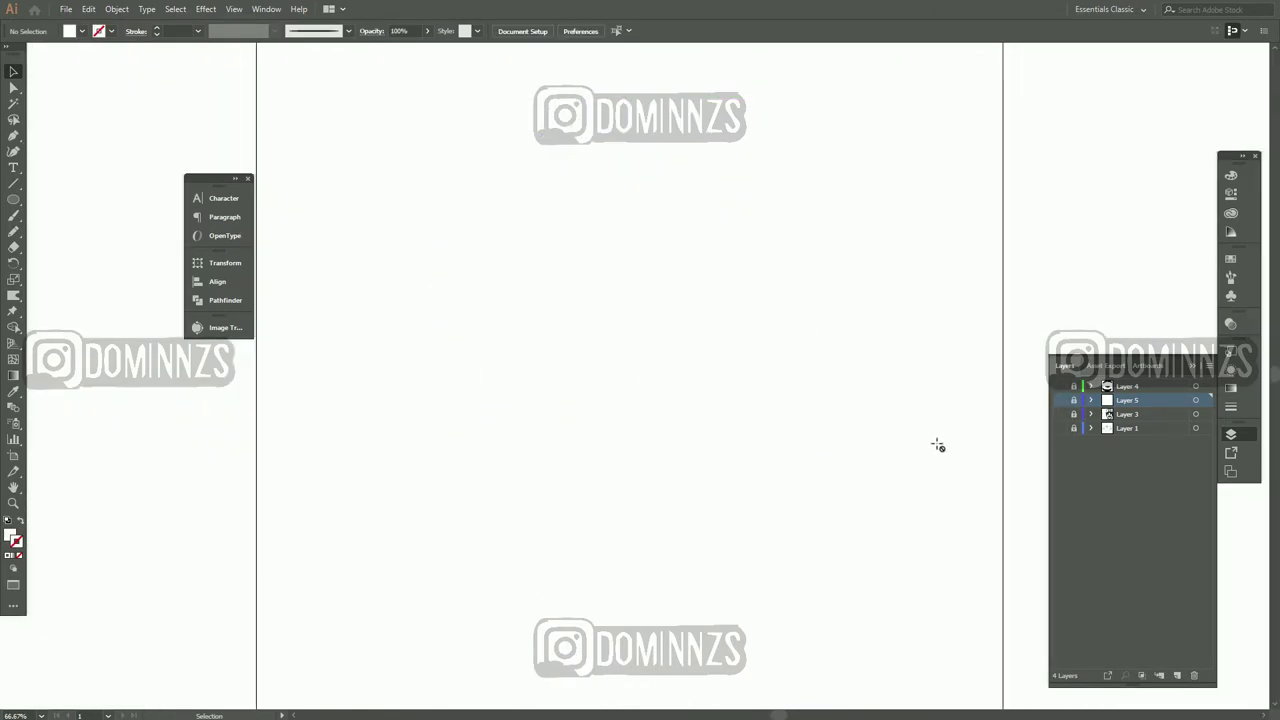
{"action": "key", "text": "ctrl+v"}
{"action": "left_click", "coordinate": [767, 385]}
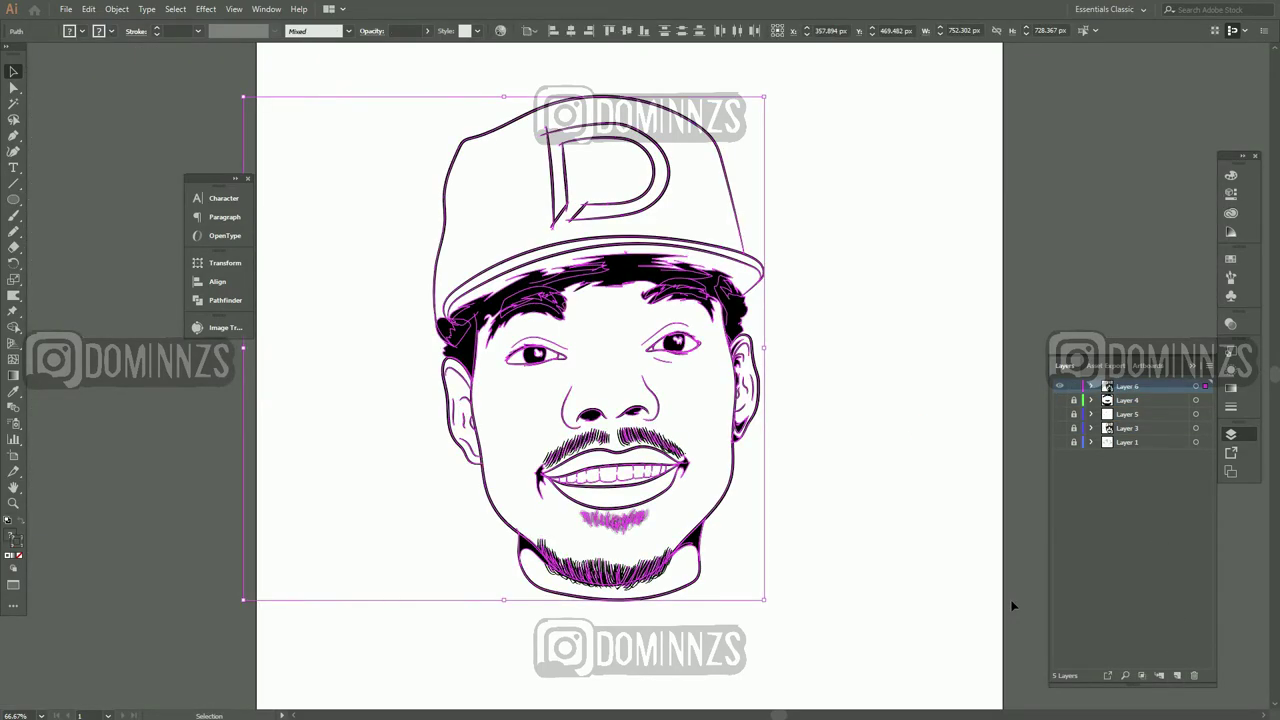
Delete the stray path lying just outside the artboard beside the face
{"action": "left_click", "coordinate": [1012, 605]}
{"action": "key", "text": "ctrl+minus"}
{"action": "key", "text": "ctrl+a"}
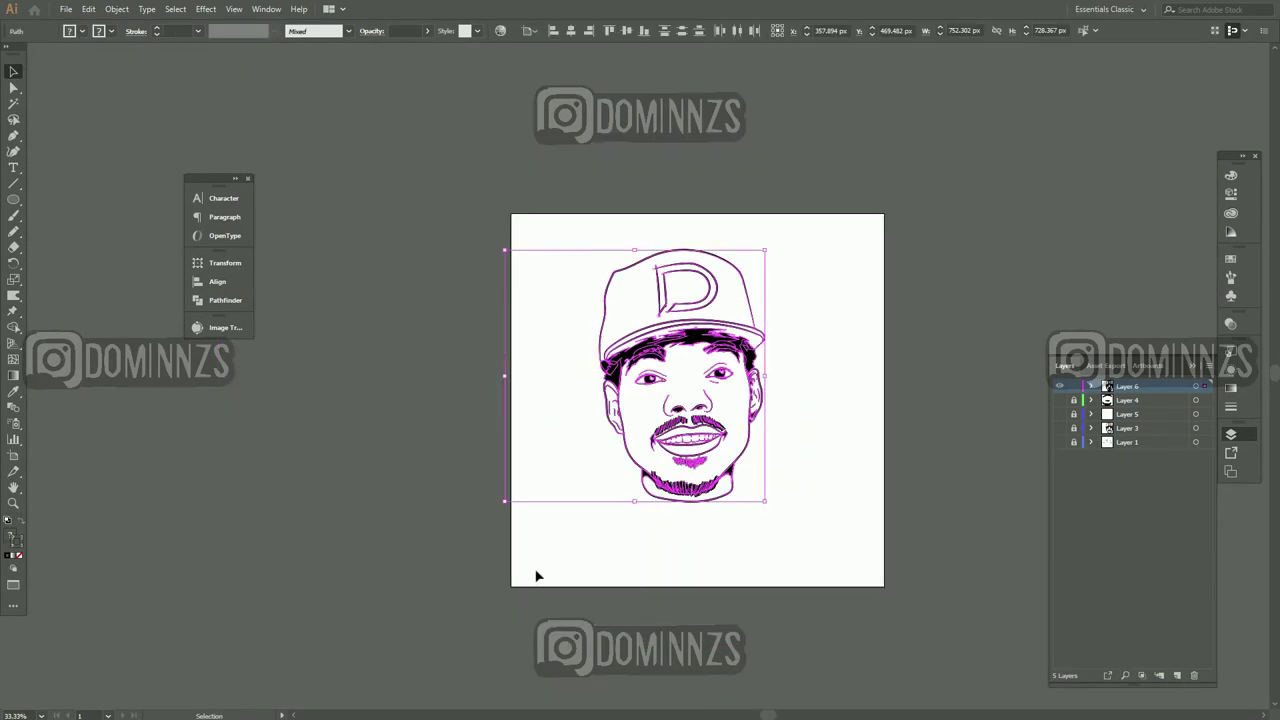
{"action": "left_click", "coordinate": [506, 358]}
{"action": "key", "text": "ctrl+a"}
{"action": "key", "text": "ctrl+z"}
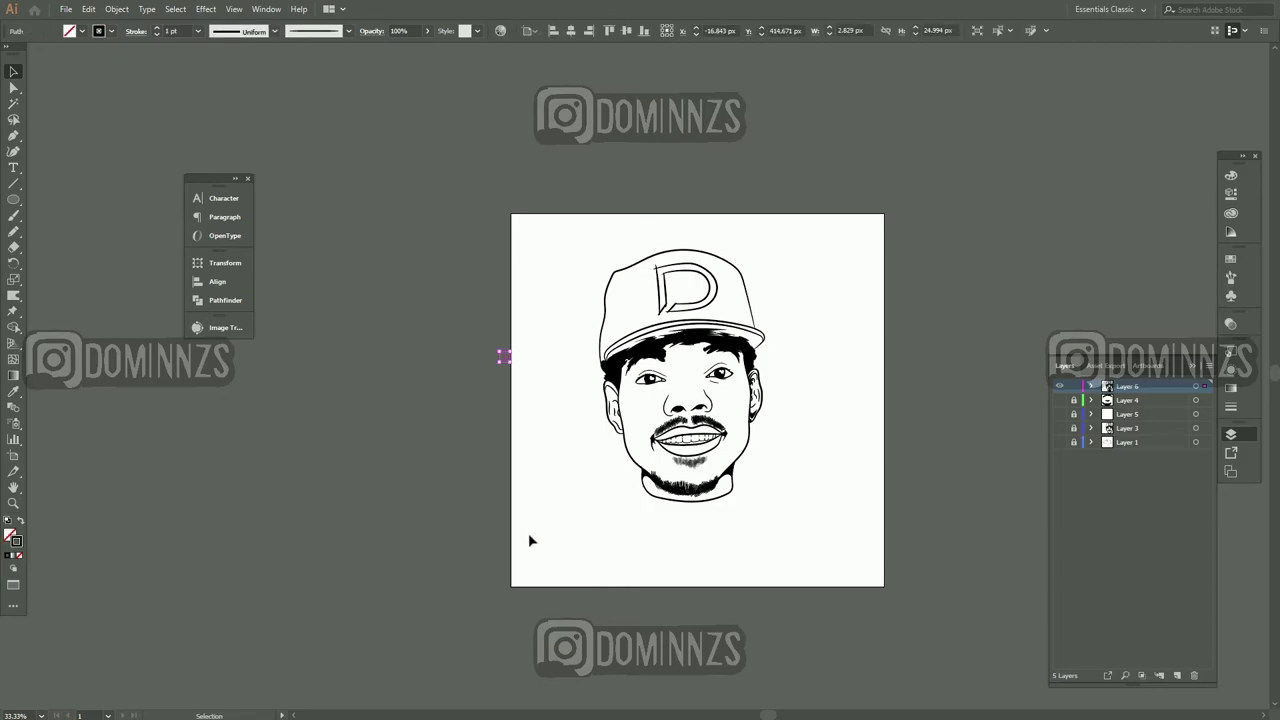
{"action": "left_click", "coordinate": [651, 370]}
Expand all the line art on Layer 6, converting both fills and strokes into shapes
{"action": "left_click", "coordinate": [217, 281]}
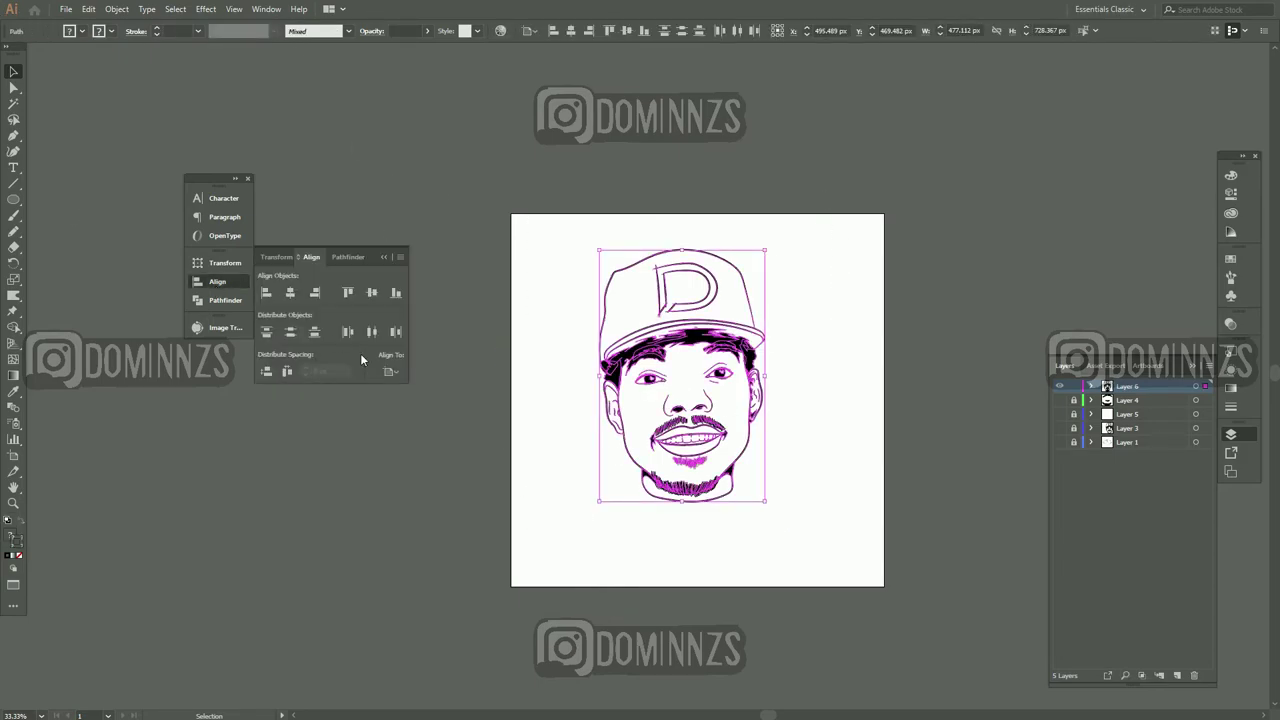
{"action": "left_click", "coordinate": [117, 9]}
{"action": "left_click", "coordinate": [139, 151]}
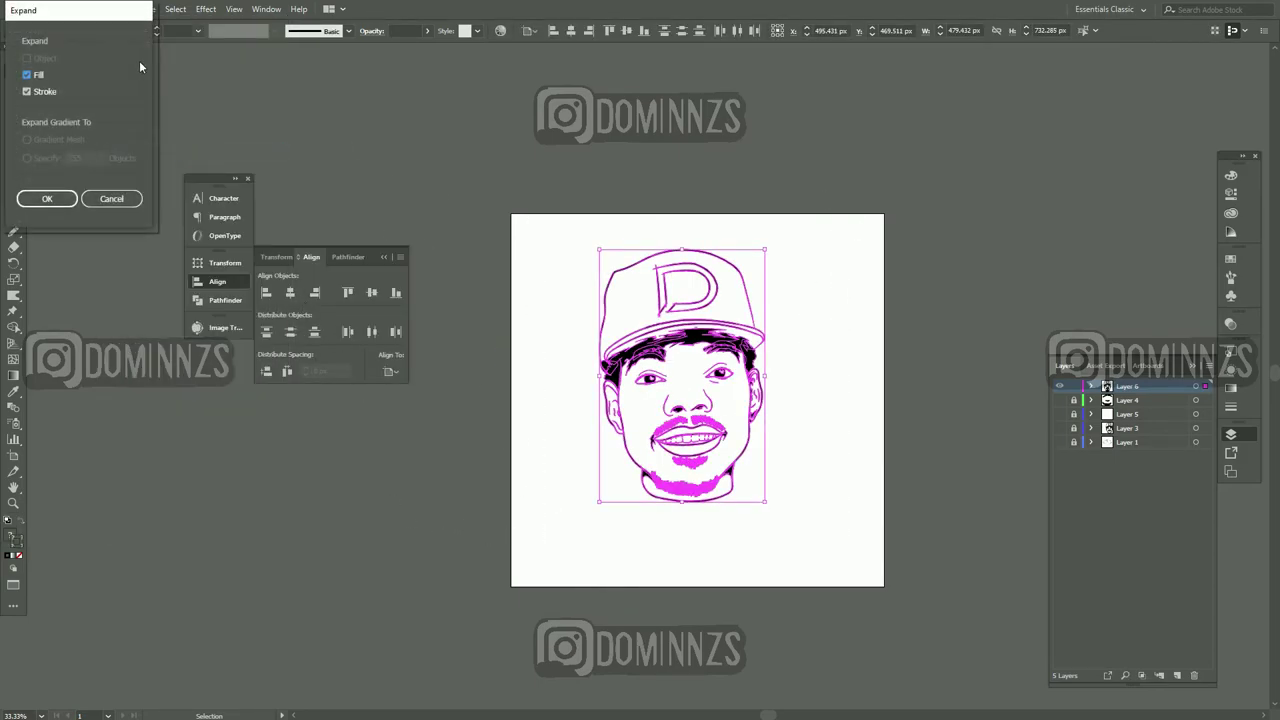
{"action": "key", "text": "Return"}
{"action": "left_click", "coordinate": [117, 9]}
{"action": "left_click", "coordinate": [554, 520]}
{"action": "key", "text": "ctrl+a"}
{"action": "left_click", "coordinate": [344, 257]}
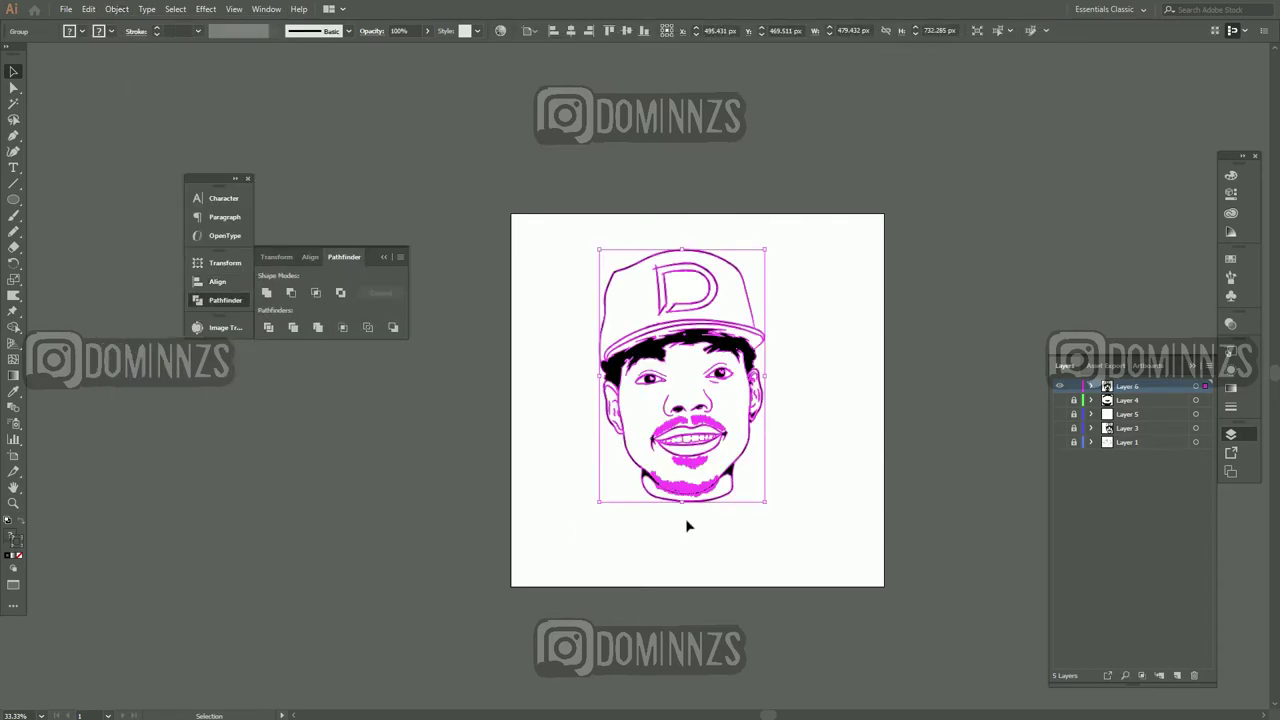
Center the expanded artwork horizontally and vertically on the artboard
{"action": "left_click", "coordinate": [312, 257]}
{"action": "left_click", "coordinate": [290, 292]}
{"action": "left_click", "coordinate": [372, 292]}
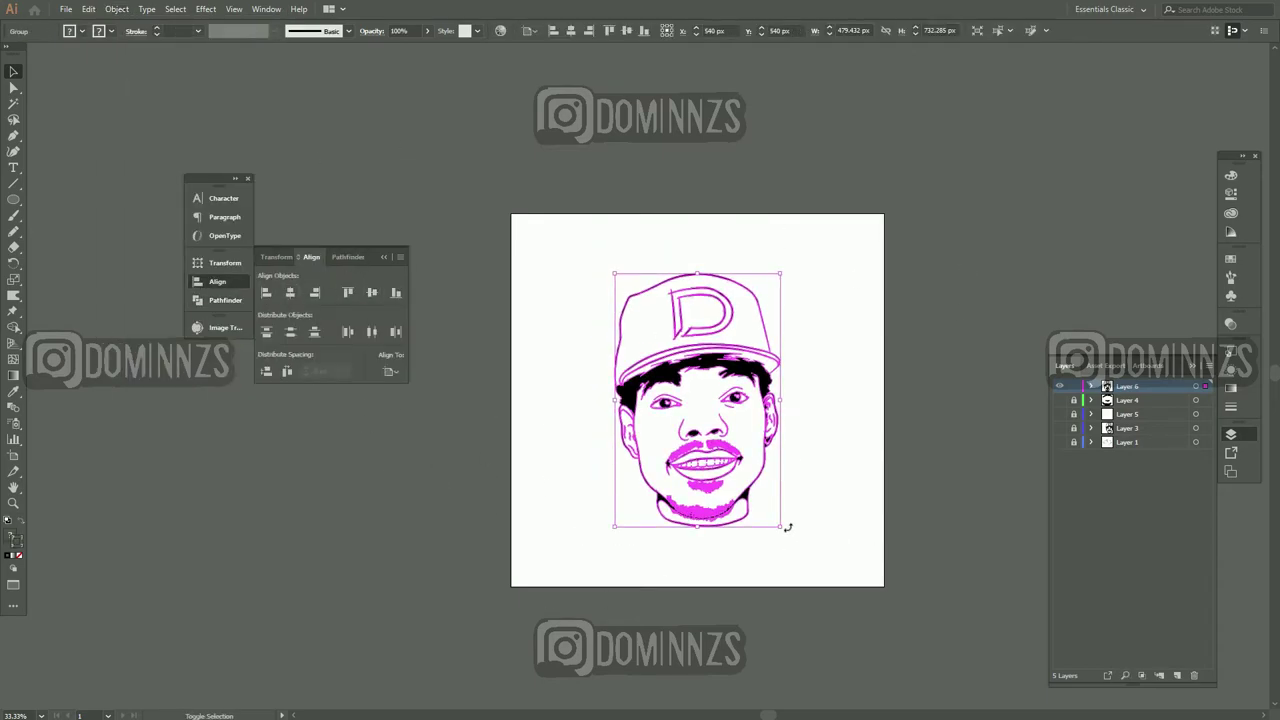
{"action": "left_click", "coordinate": [834, 551]}
{"action": "scroll", "coordinate": [834, 551], "scroll_direction": "up", "scroll_amount": 1}
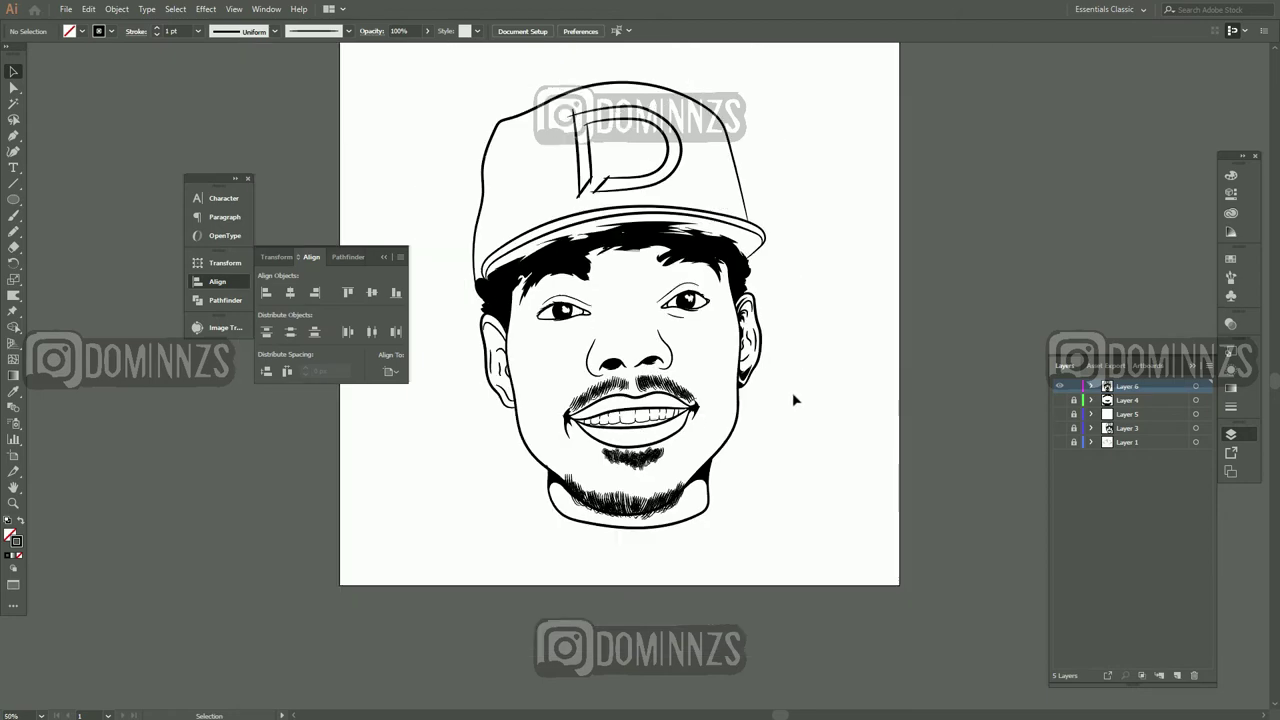
Try painting a thin crease along the side edge of the cap above the ear
{"action": "scroll", "coordinate": [775, 386], "scroll_direction": "up", "scroll_amount": 1}
{"action": "key", "text": "b"}
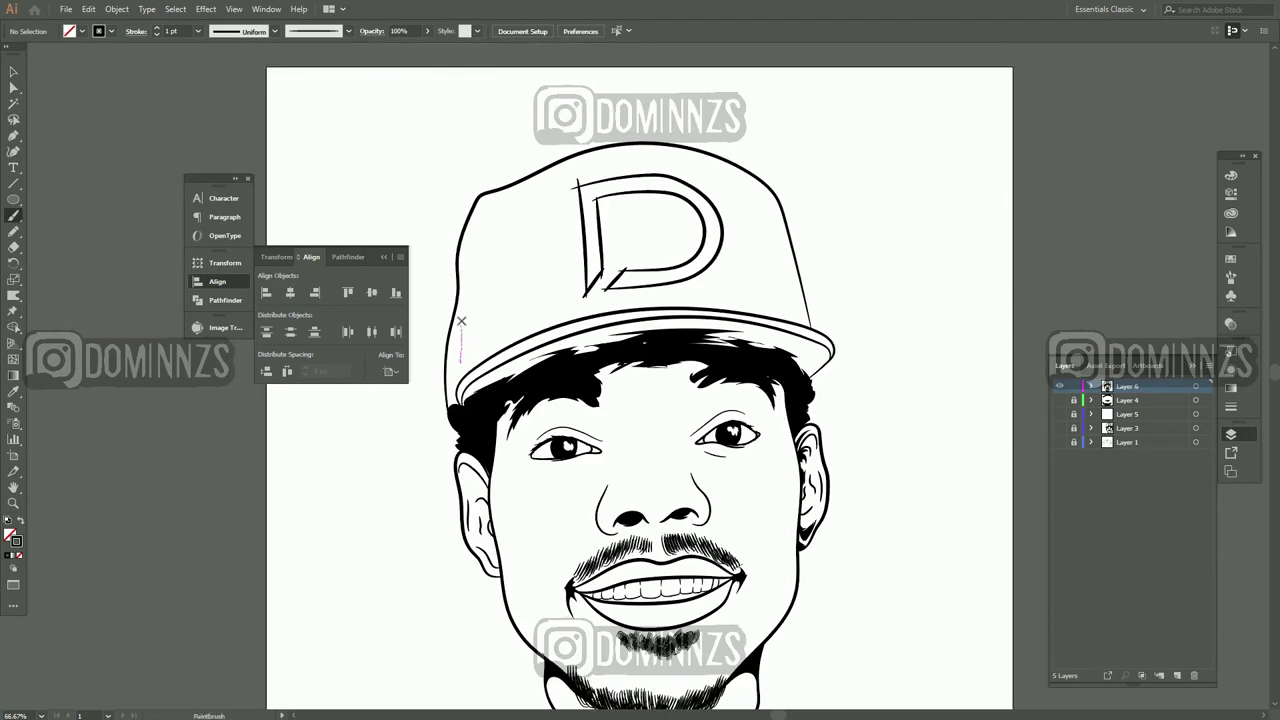
{"action": "mouse_move", "coordinate": [775, 568]}
{"action": "left_mouse_down"}
{"action": "mouse_move", "coordinate": [699, 513]}
{"action": "mouse_move", "coordinate": [788, 465]}
{"action": "mouse_move", "coordinate": [834, 520]}
{"action": "mouse_move", "coordinate": [849, 494]}
{"action": "mouse_move", "coordinate": [835, 559]}
{"action": "left_mouse_up"}
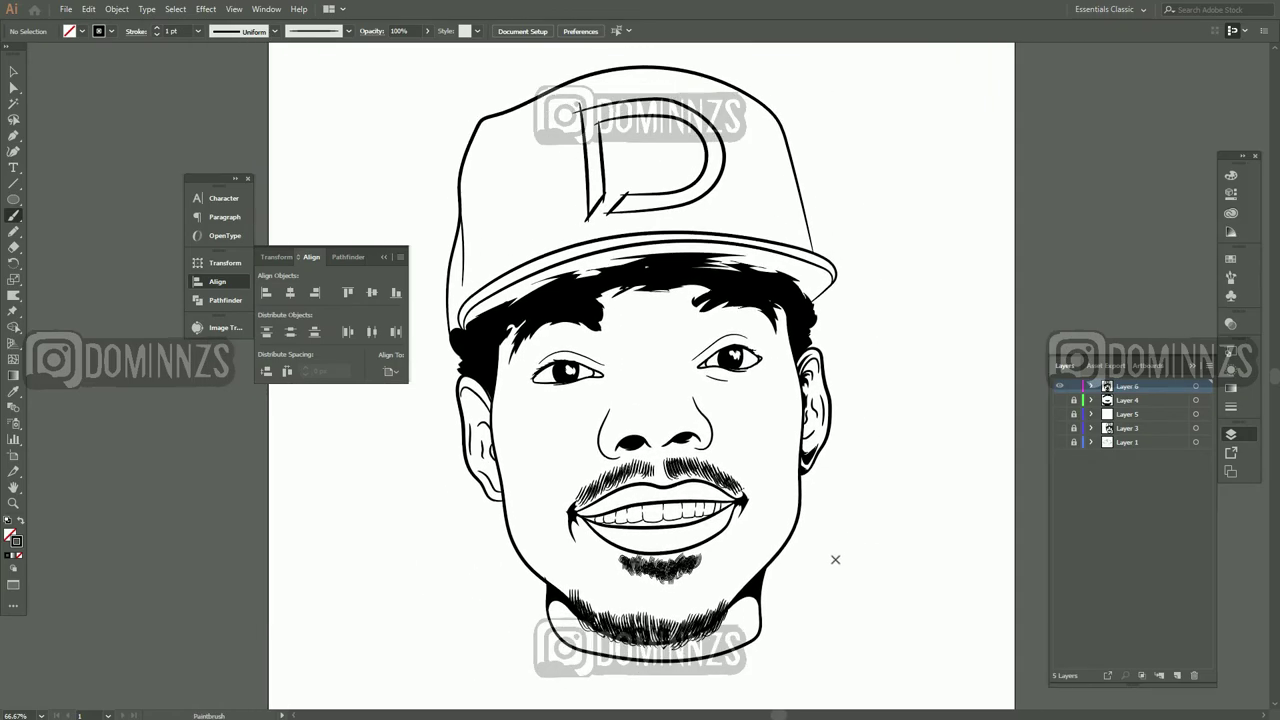
{"action": "key", "text": "ctrl+z"}
Apply a Pathfinder operation to all the line art so overlapping strokes become separate pieces
{"action": "key", "text": "ctrl+shift+F9"}
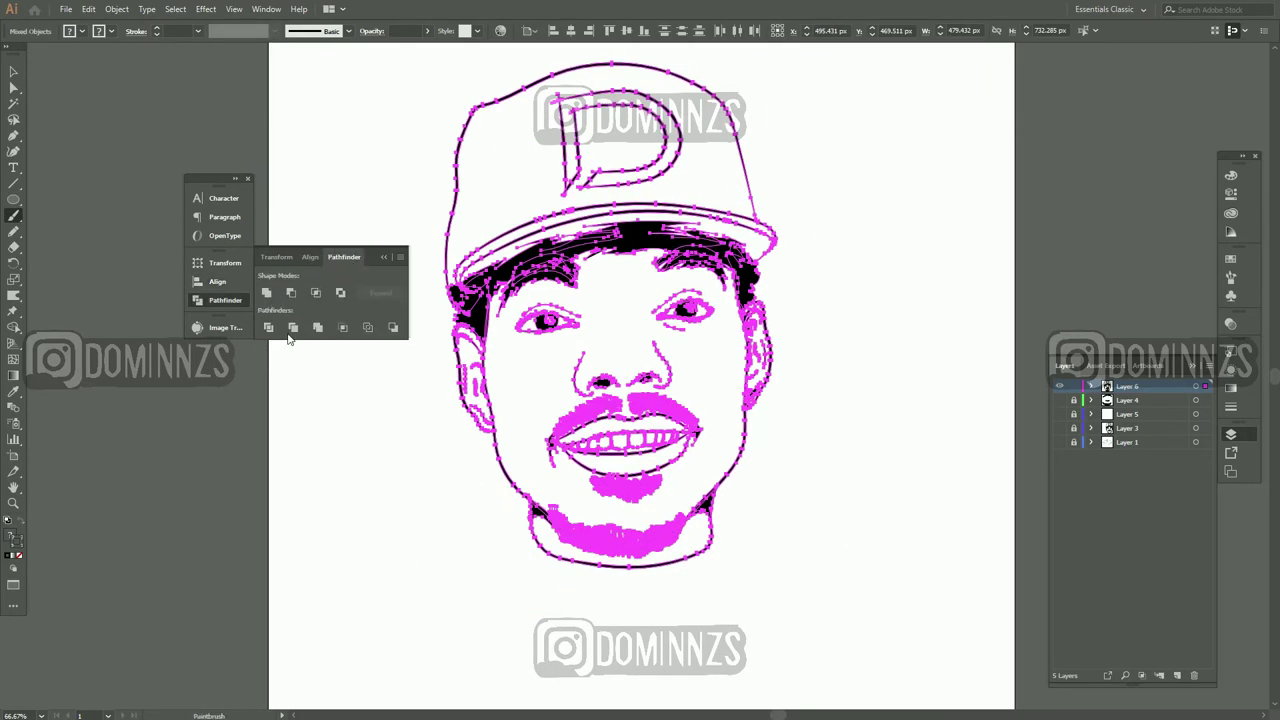
{"action": "key", "text": "ctrl+shift+a"}
{"action": "scroll", "coordinate": [592, 427], "scroll_direction": "up", "scroll_amount": 5}
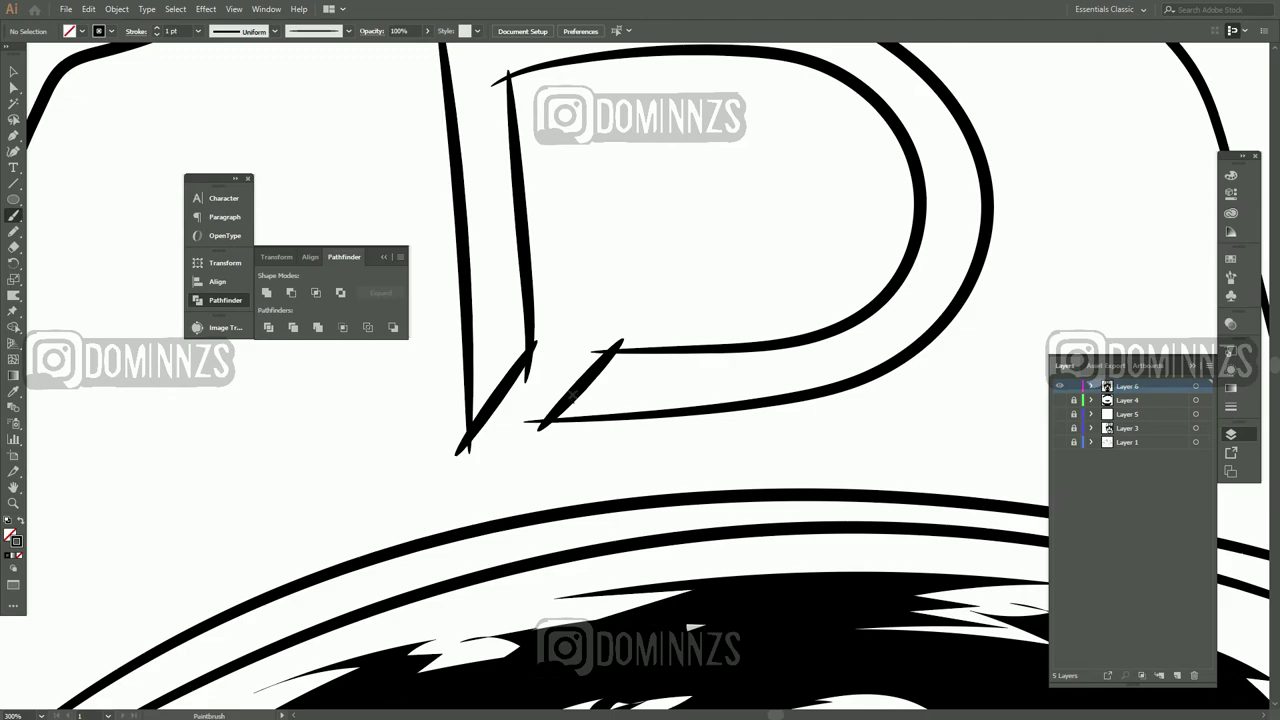
Isolate the artwork group and delete the overshooting line ends at the corners of the cap's letter D
{"action": "key", "text": "v"}
{"action": "left_click", "coordinate": [580, 400]}
{"action": "double_click", "coordinate": [580, 400]}
{"action": "scroll", "coordinate": [560, 470], "scroll_direction": "up", "scroll_amount": 2}
{"action": "left_click", "coordinate": [546, 485]}
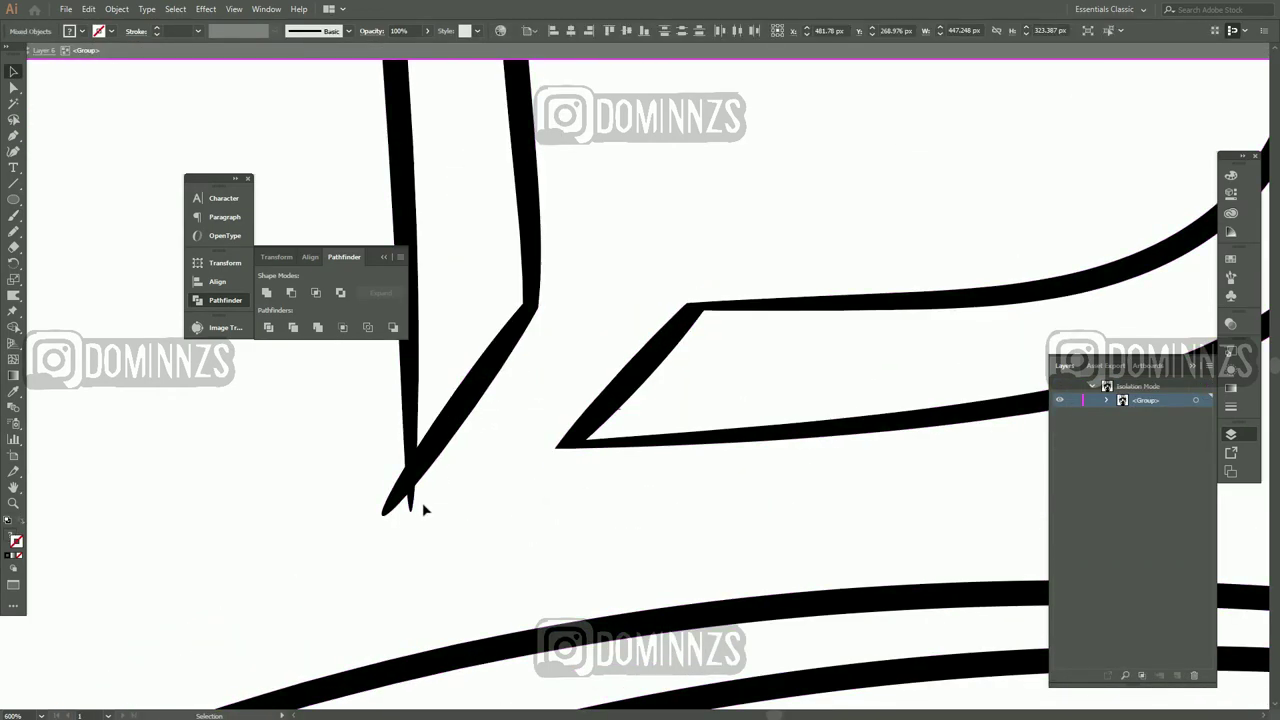
{"action": "left_click", "coordinate": [423, 510]}
{"action": "scroll", "coordinate": [600, 262], "scroll_direction": "up", "scroll_amount": 5}
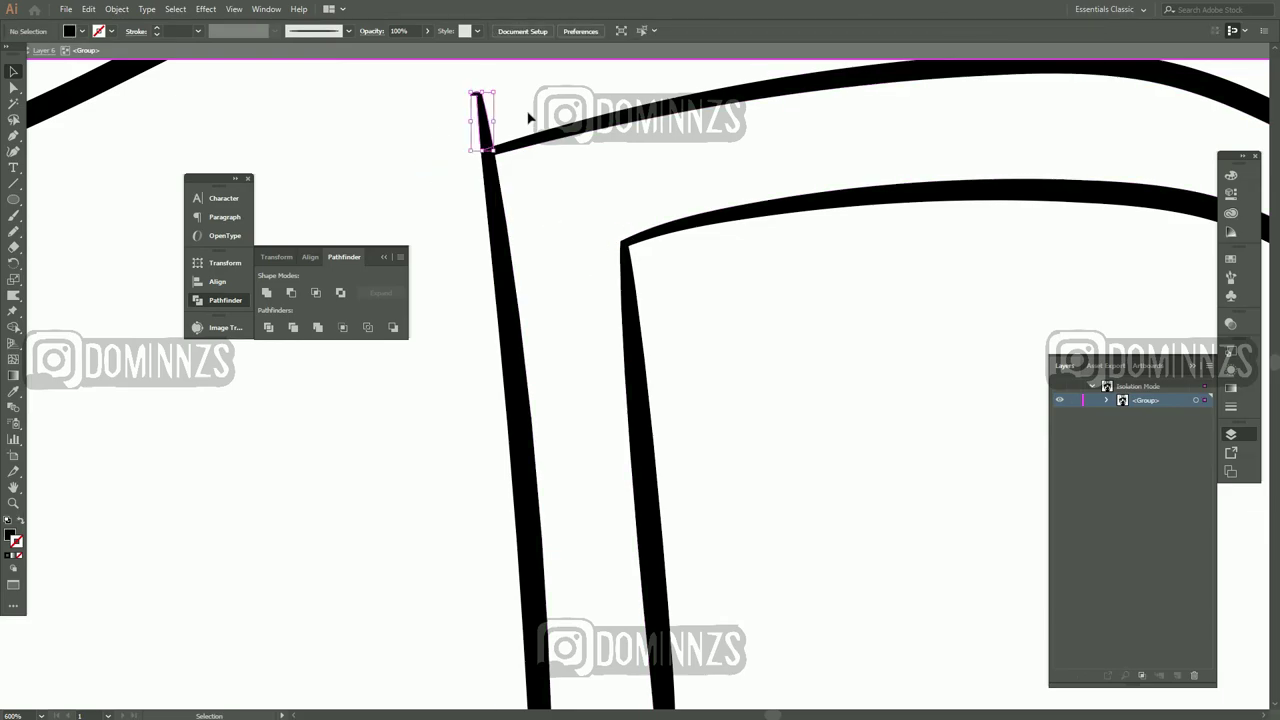
Remove the small stray line tip where the jawline meets the neck
{"action": "scroll", "coordinate": [749, 366], "scroll_direction": "down", "scroll_amount": 4}
{"action": "left_click_drag", "start_coordinate": [777, 551], "coordinate": [488, 328]}
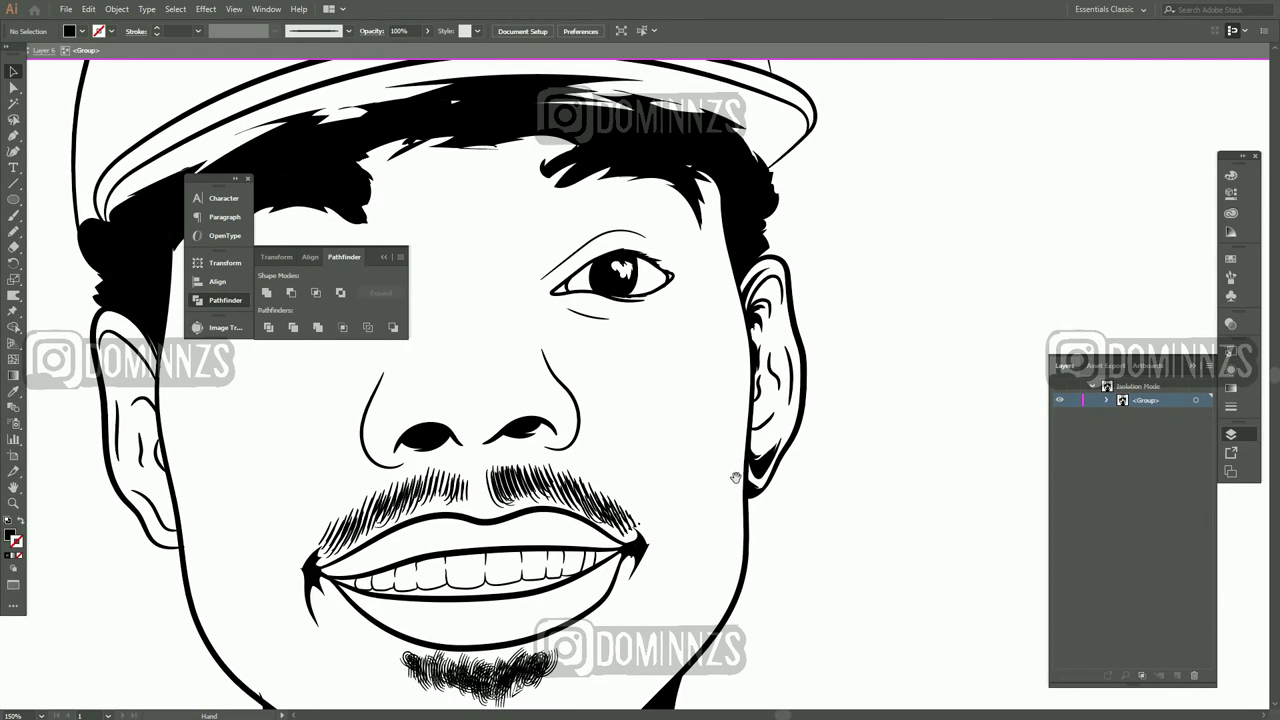
{"action": "left_click_drag", "start_coordinate": [746, 690], "coordinate": [746, 587]}
{"action": "scroll", "coordinate": [780, 540], "scroll_direction": "up", "scroll_amount": 5}
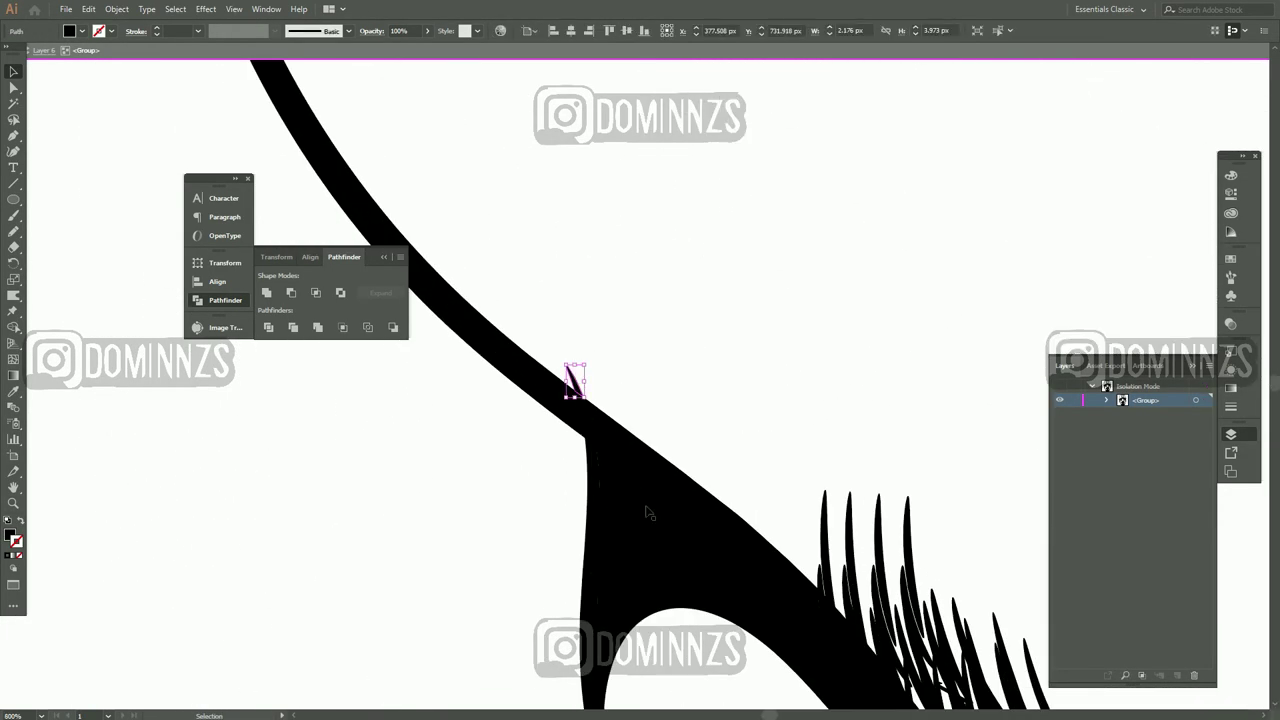
{"action": "scroll", "coordinate": [571, 380], "scroll_direction": "down", "scroll_amount": 5}
{"action": "scroll", "coordinate": [709, 432], "scroll_direction": "down", "scroll_amount": 4}
{"action": "scroll", "coordinate": [686, 514], "scroll_direction": "up", "scroll_amount": 1}
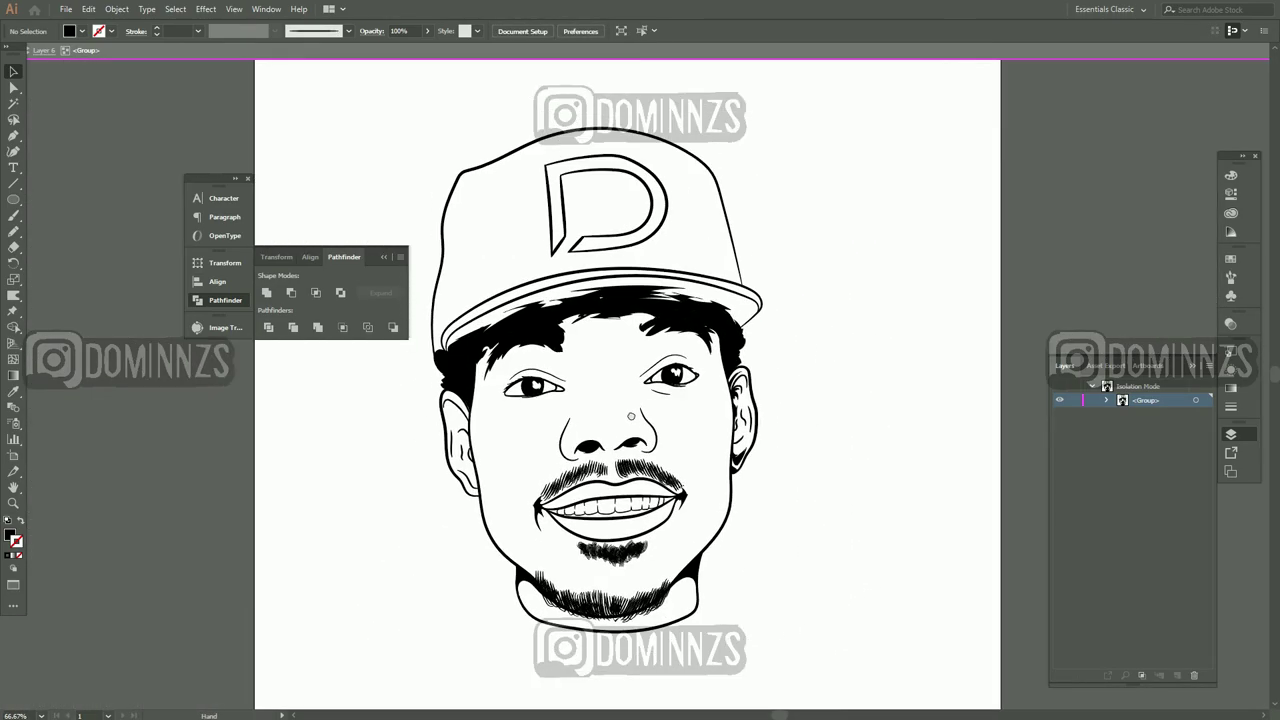
Paint a thin crease along the cap's side edge, and merge it with the rest of the line art
{"action": "key", "text": "b"}
{"action": "scroll", "coordinate": [760, 547], "scroll_direction": "down", "scroll_amount": 2}
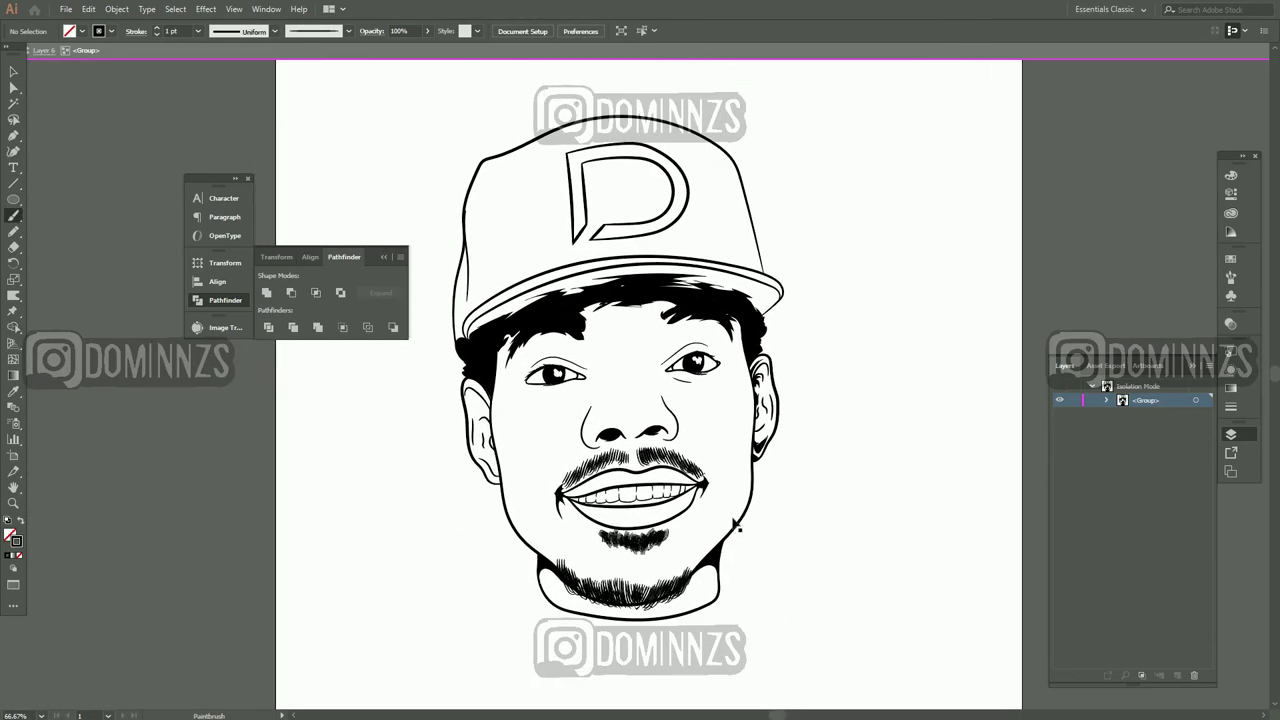
{"action": "key", "text": "ctrl+a"}
{"action": "left_click", "coordinate": [117, 9]}
{"action": "left_click", "coordinate": [200, 166]}
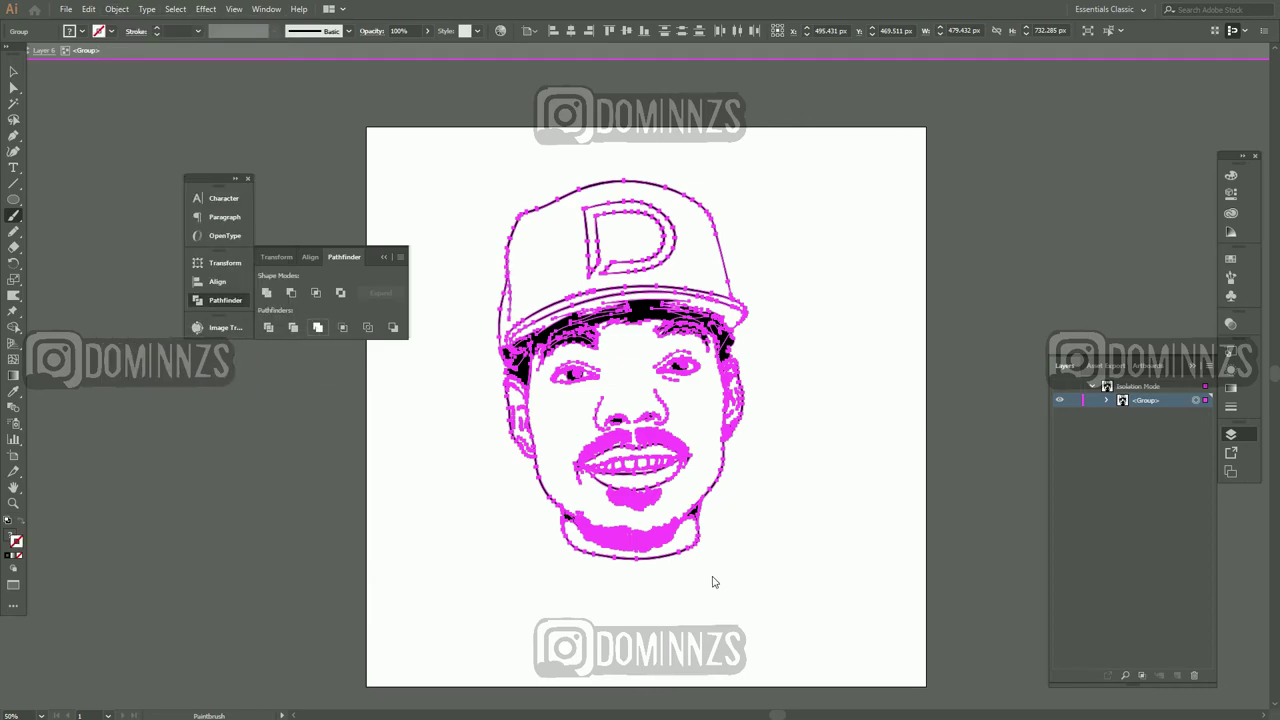
Try to center the selected artwork on the artboard while inside the isolated group
{"action": "left_click", "coordinate": [217, 281]}
{"action": "left_click", "coordinate": [344, 257]}
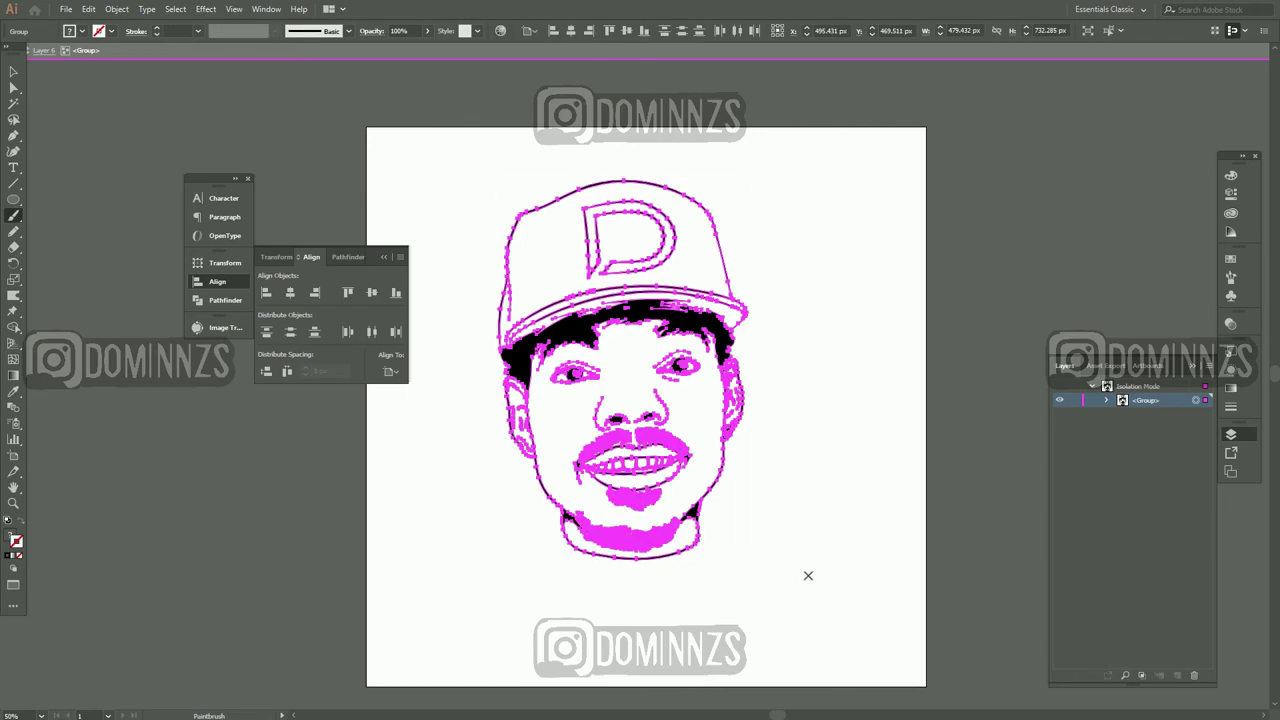
{"action": "left_click", "coordinate": [147, 9]}
{"action": "left_click", "coordinate": [190, 150]}
{"action": "left_click", "coordinate": [344, 257]}
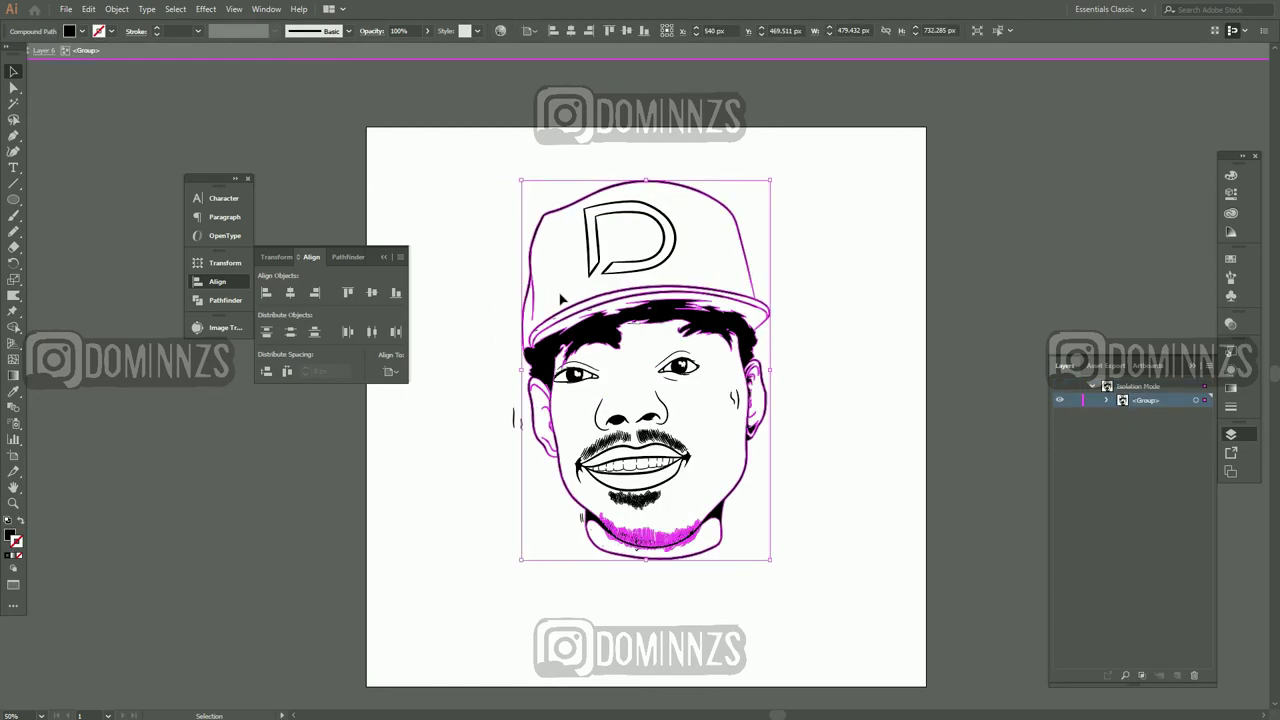
{"action": "left_click", "coordinate": [352, 257]}
Exit isolation, center the whole portrait on the artboard in both directions and enlarge it proportionally around its center
{"action": "left_click", "coordinate": [506, 551]}
{"action": "double_click", "coordinate": [516, 594]}
{"action": "key", "text": "ctrl+a"}
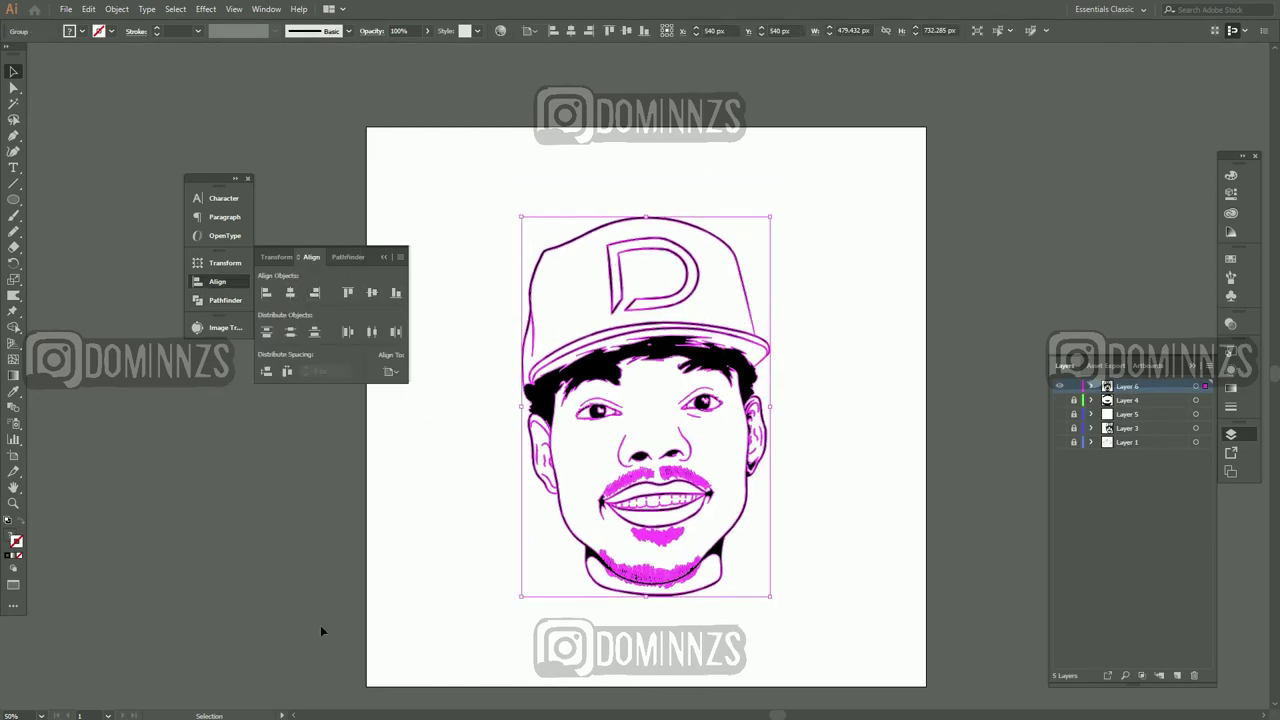
{"action": "left_click", "coordinate": [848, 582]}
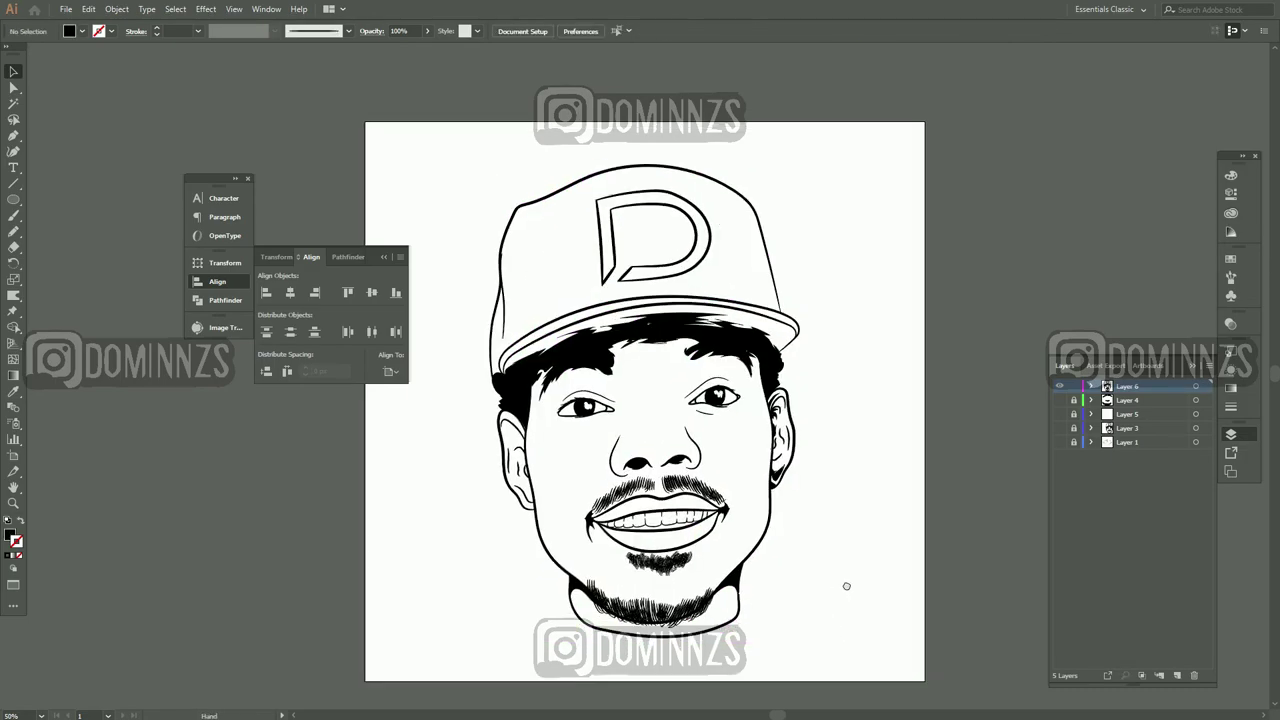
{"action": "scroll", "coordinate": [681, 519], "scroll_direction": "up", "scroll_amount": 5}
{"action": "key", "text": "ctrl+0"}
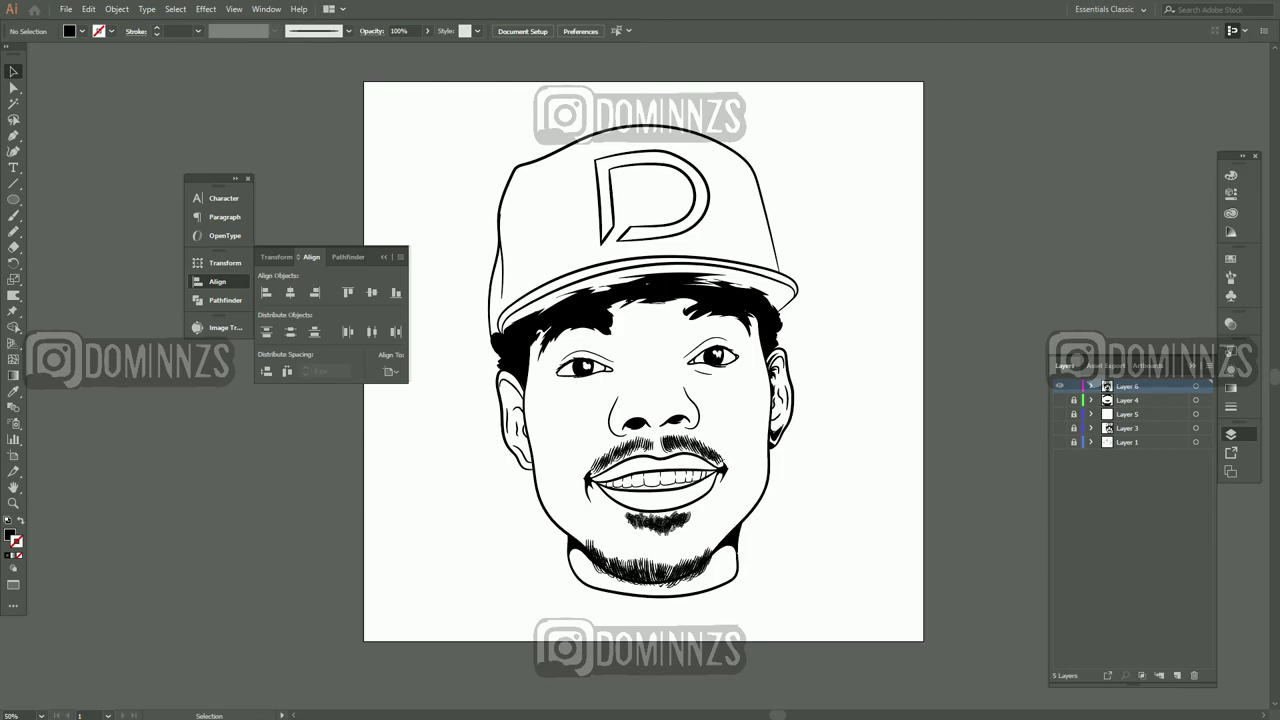
Place the Instagram handle logo image, trace it into vector shapes and scale it down
{"action": "left_click_drag", "start_coordinate": [1194, 609], "coordinate": [850, 500]}
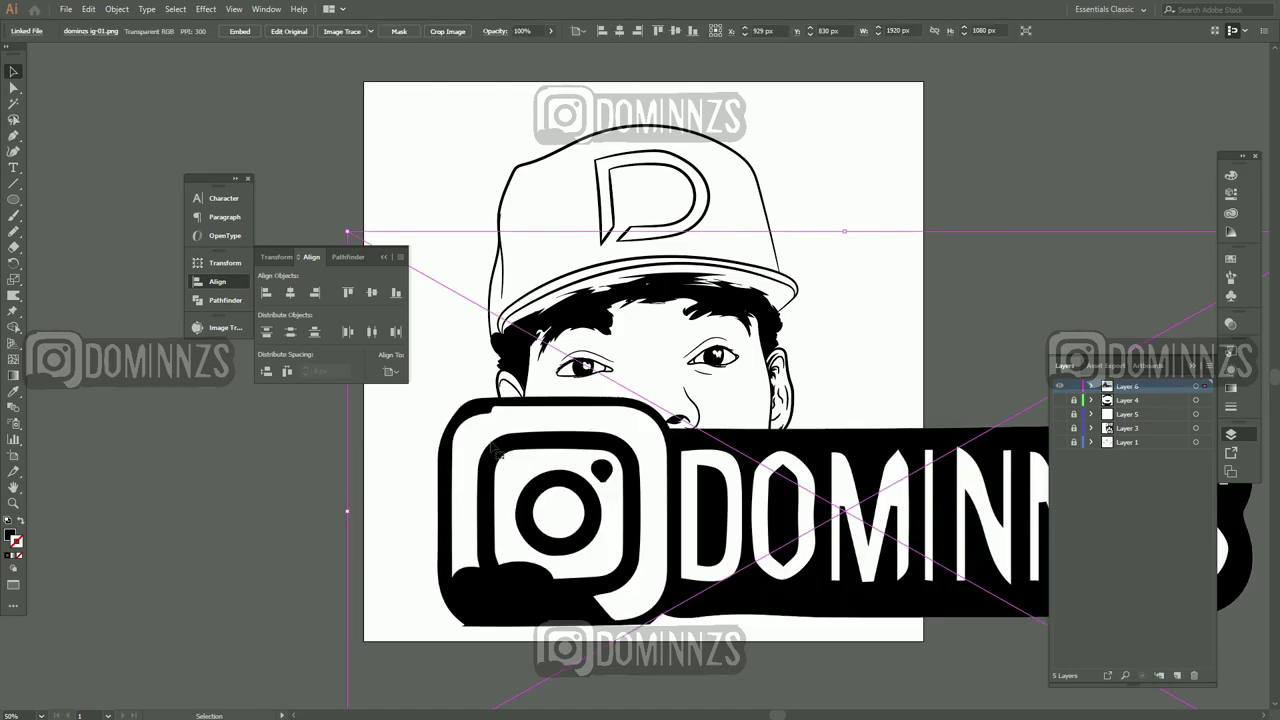
{"action": "left_click", "coordinate": [342, 31]}
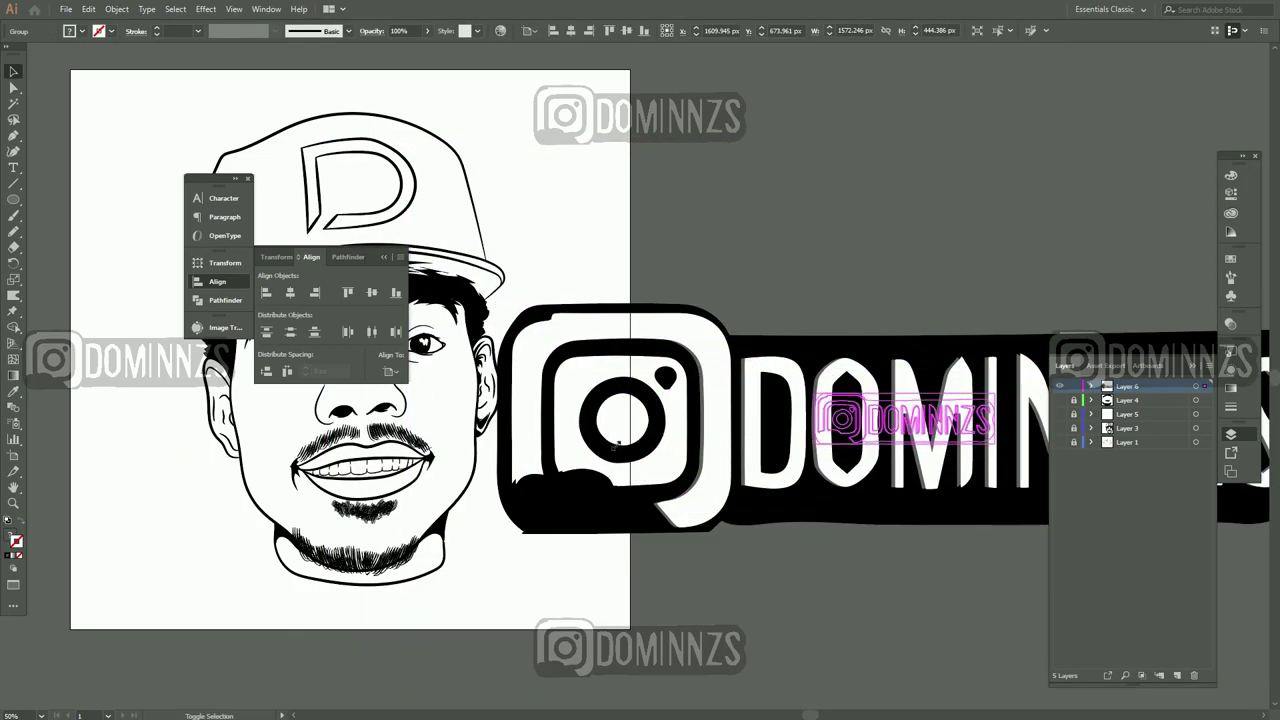
{"action": "left_click_drag", "start_coordinate": [800, 546], "coordinate": [644, 302]}
Rotate the small logo to run lengthwise with the icon uppermost, and fit it tilted over the sideburn above the ear
{"action": "left_click_drag", "start_coordinate": [584, 397], "coordinate": [573, 361]}
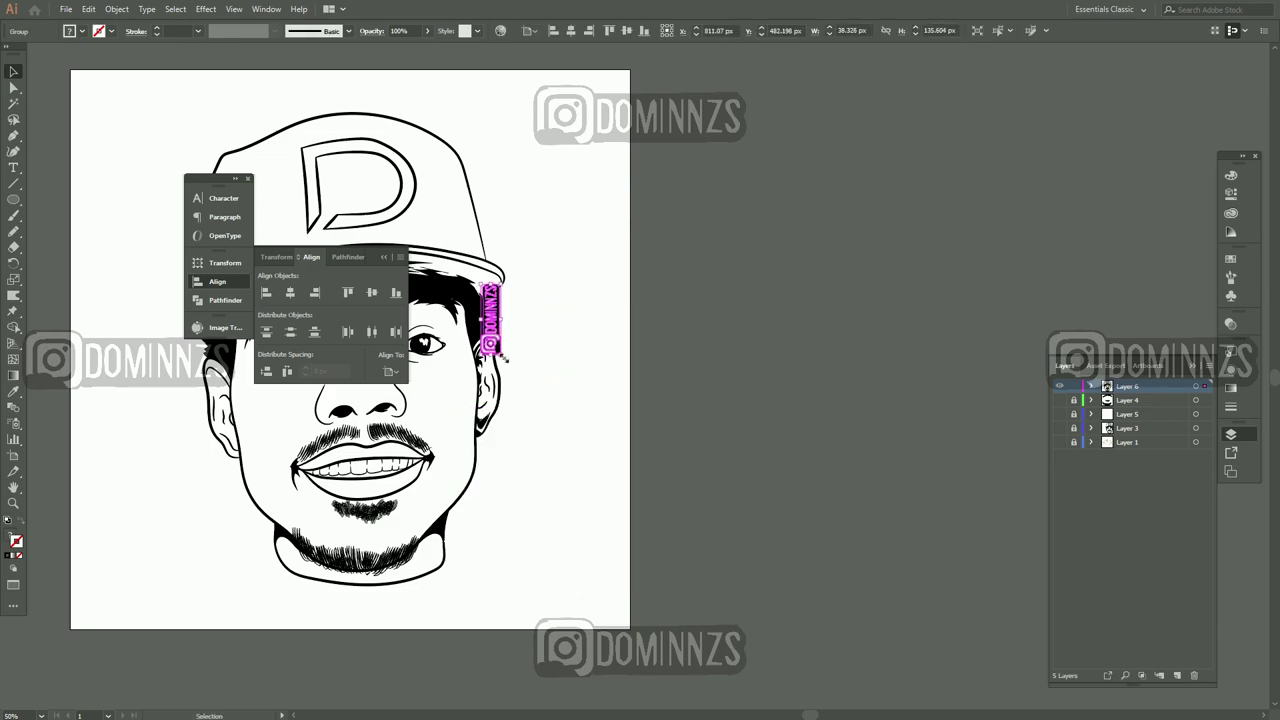
{"action": "scroll", "coordinate": [502, 358], "scroll_direction": "up", "scroll_amount": 2}
{"action": "left_click_drag", "start_coordinate": [680, 364], "coordinate": [668, 365]}
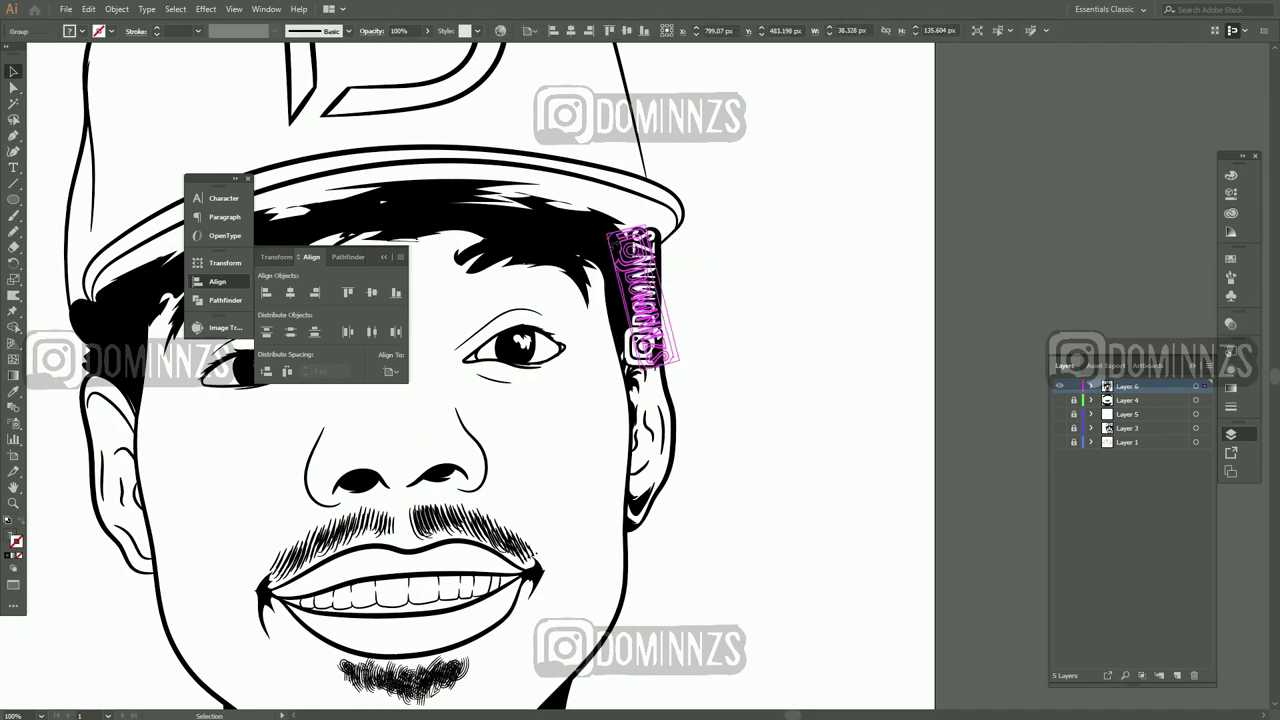
{"action": "left_click", "coordinate": [693, 300]}
{"action": "key", "text": "ctrl+plus"}
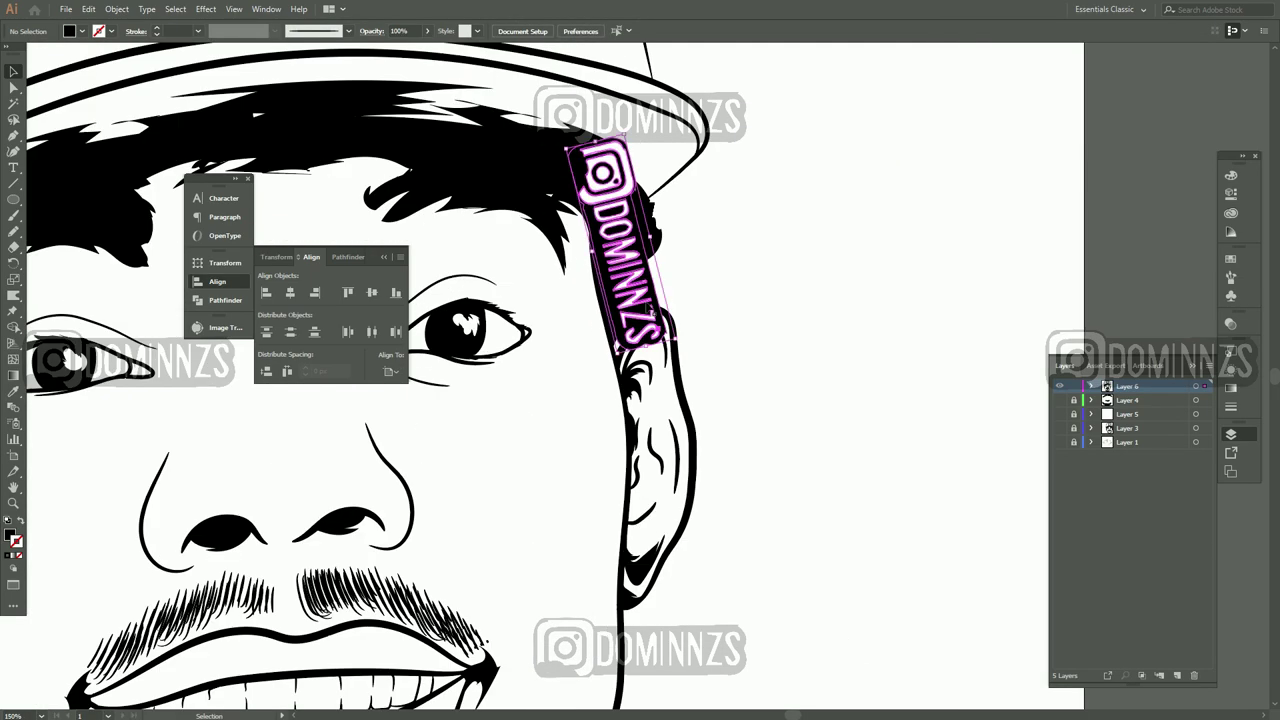
{"action": "left_click", "coordinate": [720, 329]}
{"action": "scroll", "coordinate": [740, 400], "scroll_direction": "down", "scroll_amount": 3}
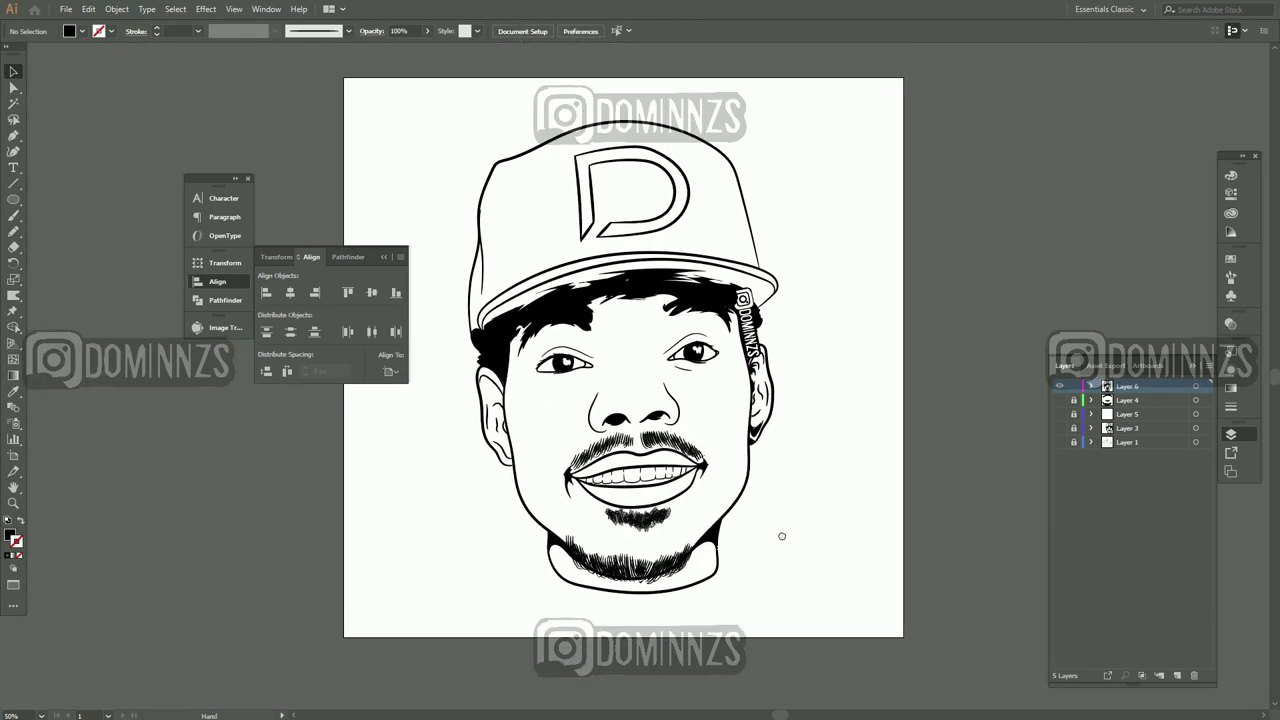
Show the finished portrait in full-screen view and examine it up close
{"action": "key", "text": "f"}
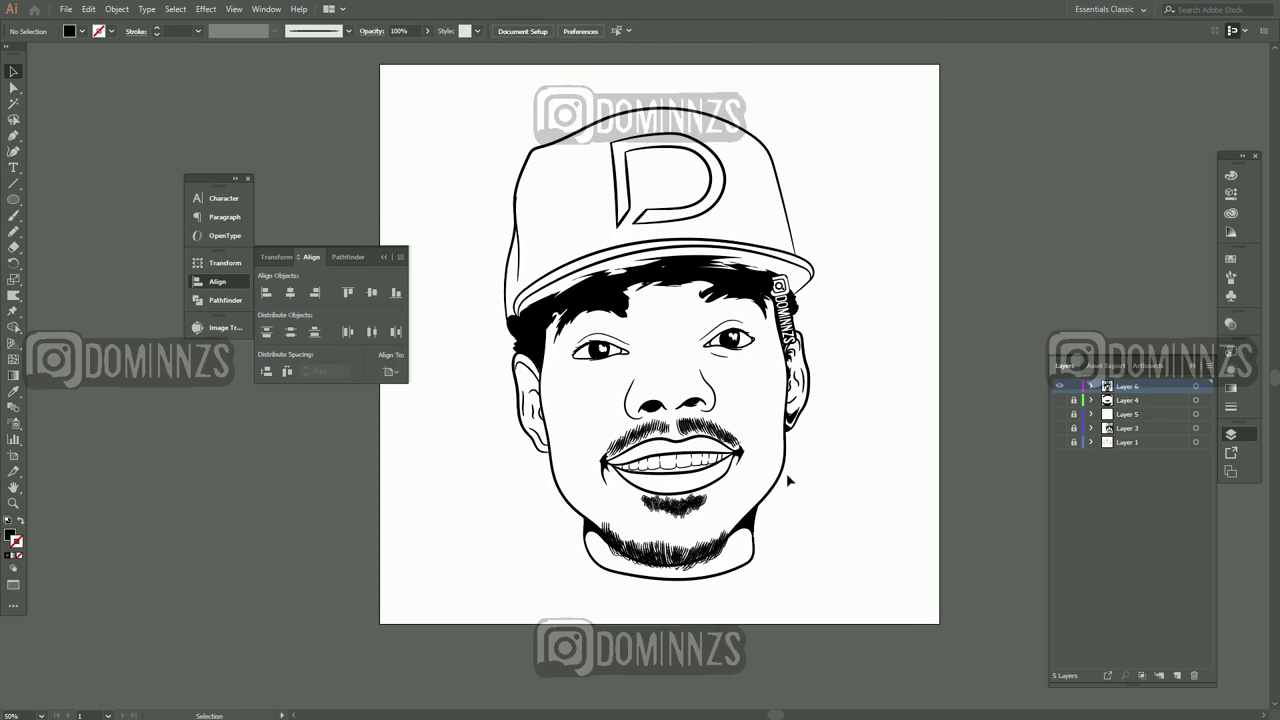
{"action": "key", "text": "f"}
{"action": "scroll", "coordinate": [790, 405], "scroll_direction": "up", "scroll_amount": 1}
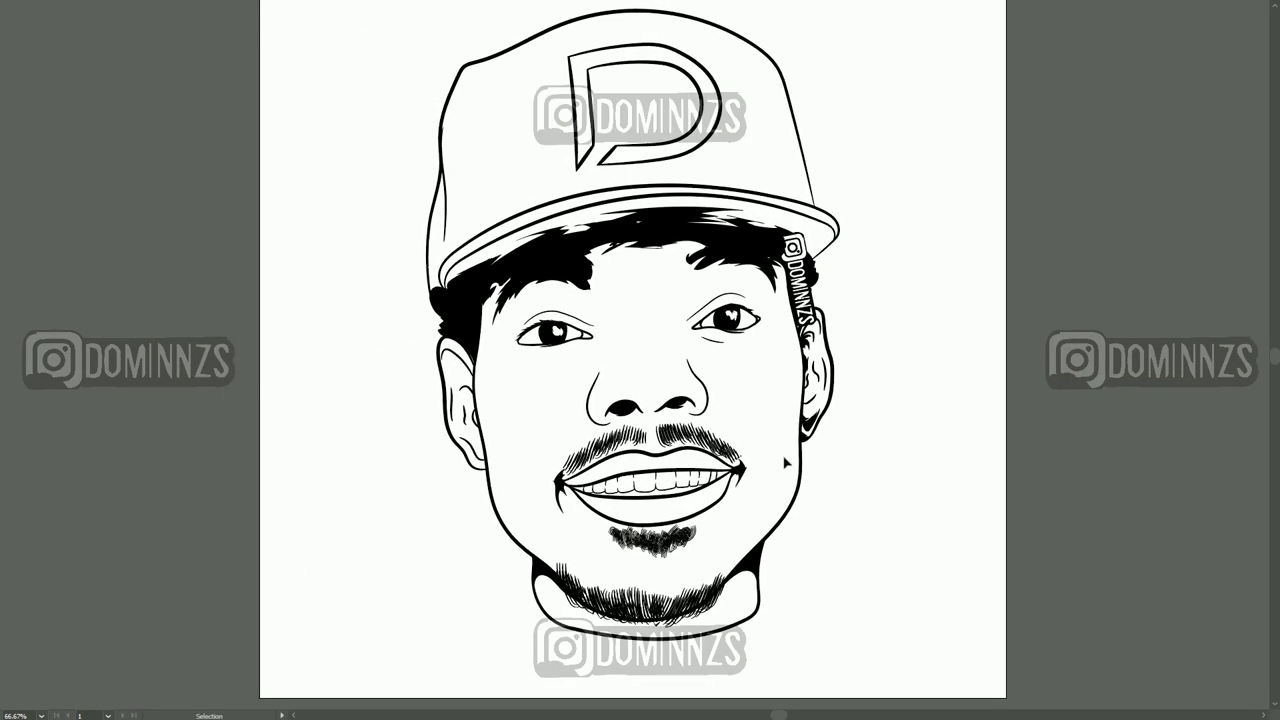